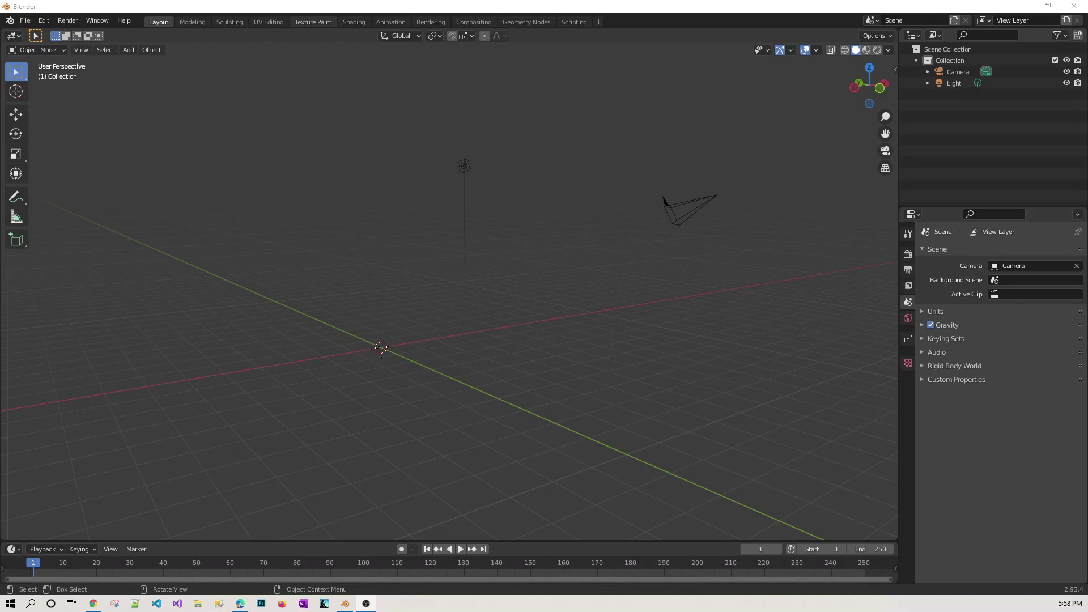
Annotate freehand sketches of a cylinder, a sphere and a sphere stacked on a cylinder, marking under the first two
{"action": "left_click", "coordinate": [17, 197]}
{"action": "mouse_move", "coordinate": [228, 293]}
{"action": "left_mouse_down"}
{"action": "mouse_move", "coordinate": [249, 407]}
{"action": "mouse_move", "coordinate": [316, 388]}
{"action": "mouse_move", "coordinate": [254, 394]}
{"action": "left_mouse_up"}
{"action": "mouse_move", "coordinate": [229, 294]}
{"action": "left_mouse_down"}
{"action": "mouse_move", "coordinate": [293, 282]}
{"action": "mouse_move", "coordinate": [227, 295]}
{"action": "left_mouse_up"}
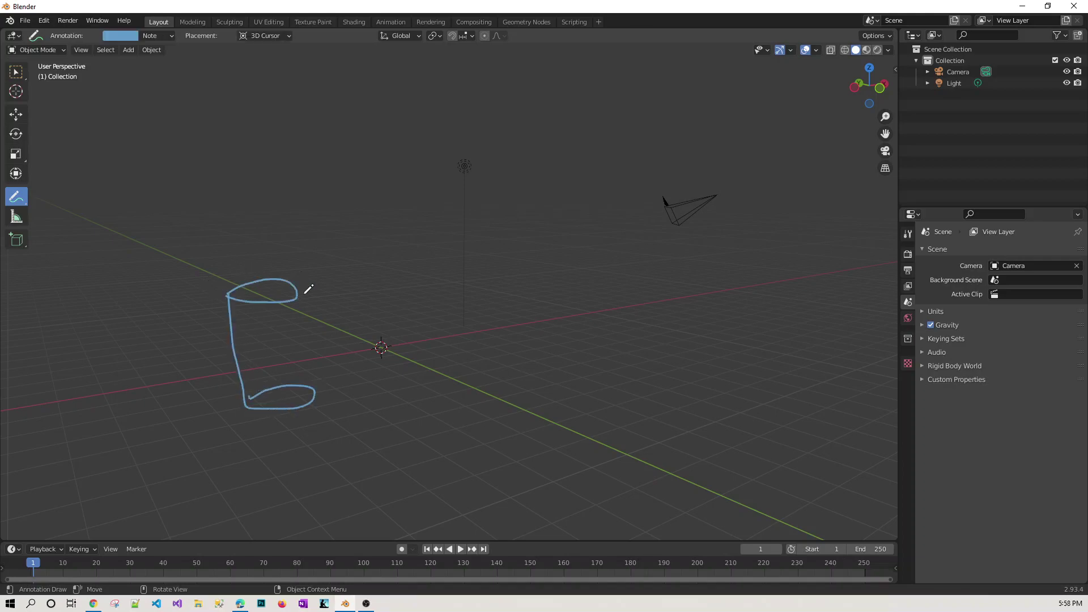
{"action": "left_click_drag", "start_coordinate": [295, 301], "coordinate": [311, 394]}
{"action": "mouse_move", "coordinate": [440, 306]}
{"action": "left_mouse_down"}
{"action": "mouse_move", "coordinate": [487, 363]}
{"action": "mouse_move", "coordinate": [440, 304]}
{"action": "left_mouse_up"}
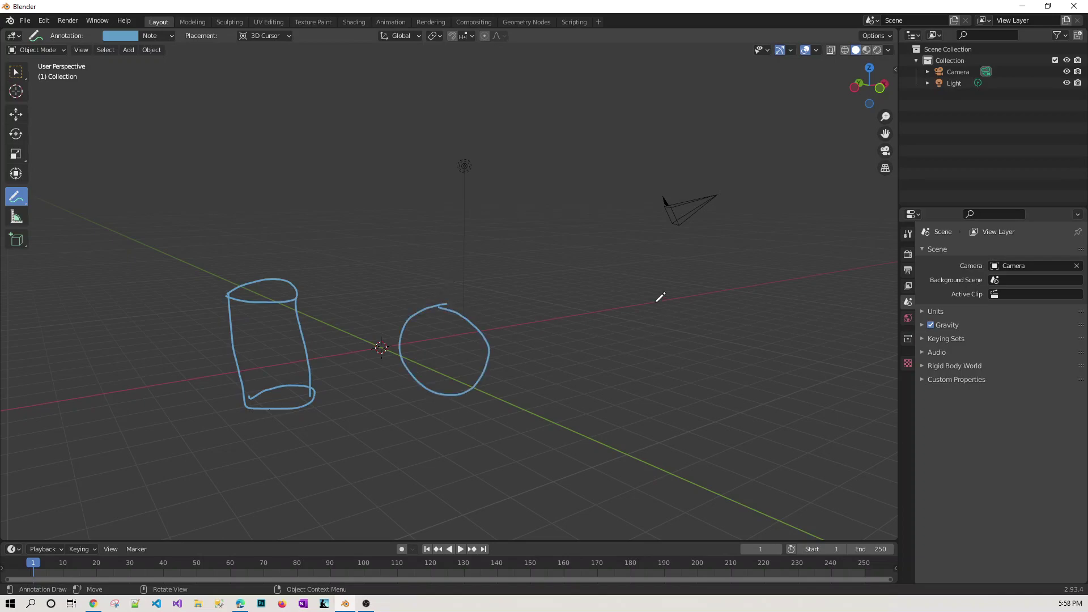
{"action": "mouse_move", "coordinate": [666, 263]}
{"action": "left_mouse_down"}
{"action": "mouse_move", "coordinate": [638, 276]}
{"action": "mouse_move", "coordinate": [702, 284]}
{"action": "mouse_move", "coordinate": [668, 265]}
{"action": "left_mouse_up"}
{"action": "mouse_move", "coordinate": [645, 306]}
{"action": "left_mouse_down"}
{"action": "mouse_move", "coordinate": [650, 389]}
{"action": "mouse_move", "coordinate": [711, 387]}
{"action": "mouse_move", "coordinate": [699, 292]}
{"action": "left_mouse_up"}
{"action": "left_click_drag", "start_coordinate": [286, 447], "coordinate": [275, 453]}
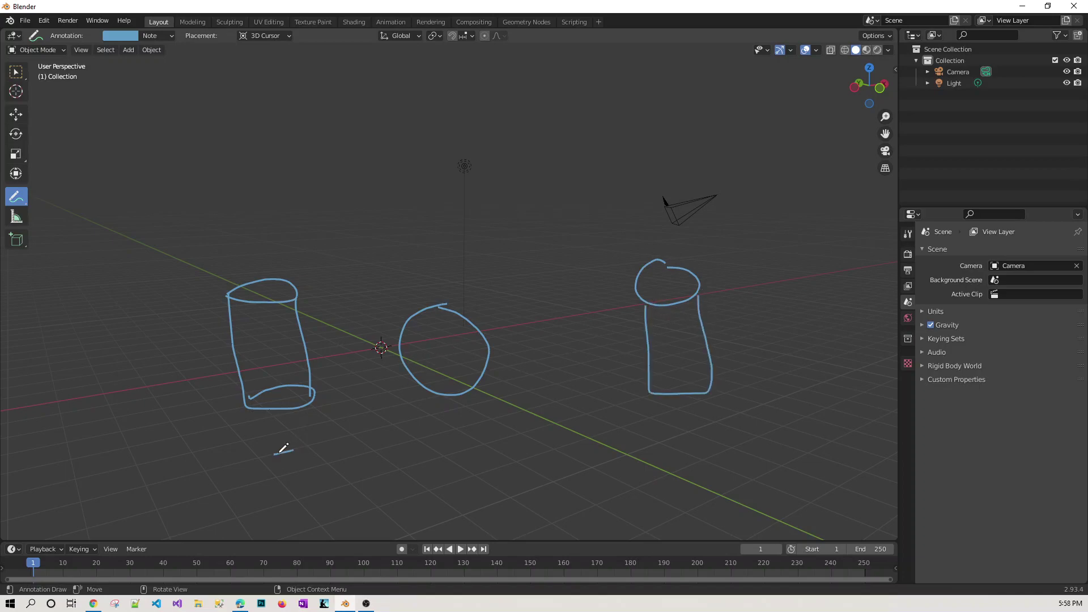
{"action": "left_click_drag", "start_coordinate": [456, 428], "coordinate": [449, 430]}
Erase all the annotation sketches from the viewport with the Annotate Eraser
{"action": "left_click", "coordinate": [16, 198]}
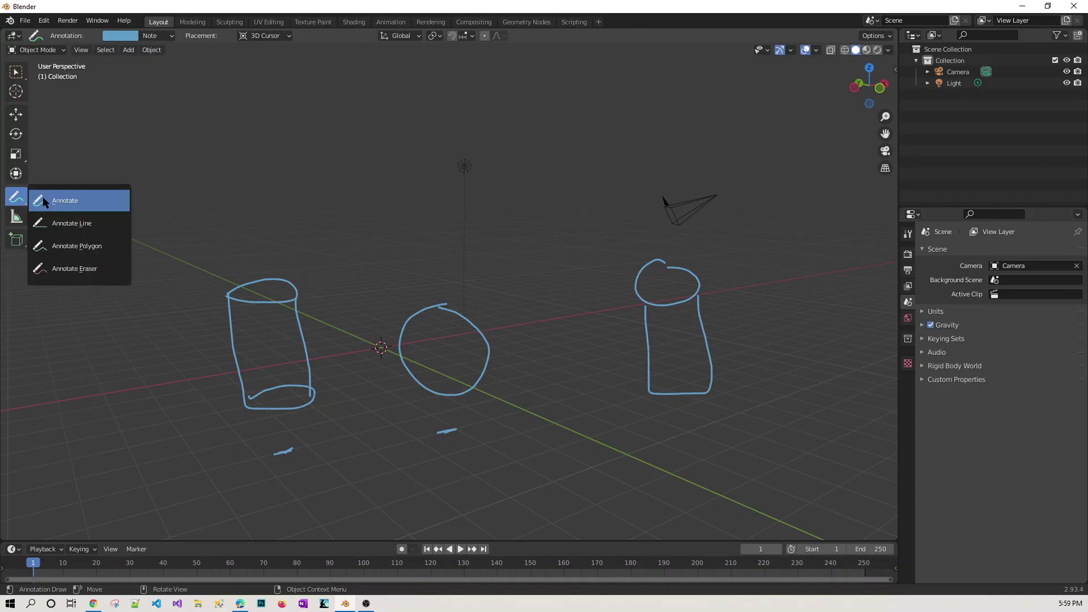
{"action": "mouse_move", "coordinate": [16, 198]}
{"action": "left_mouse_down"}
{"action": "mouse_move", "coordinate": [59, 215]}
{"action": "mouse_move", "coordinate": [71, 267]}
{"action": "left_mouse_up"}
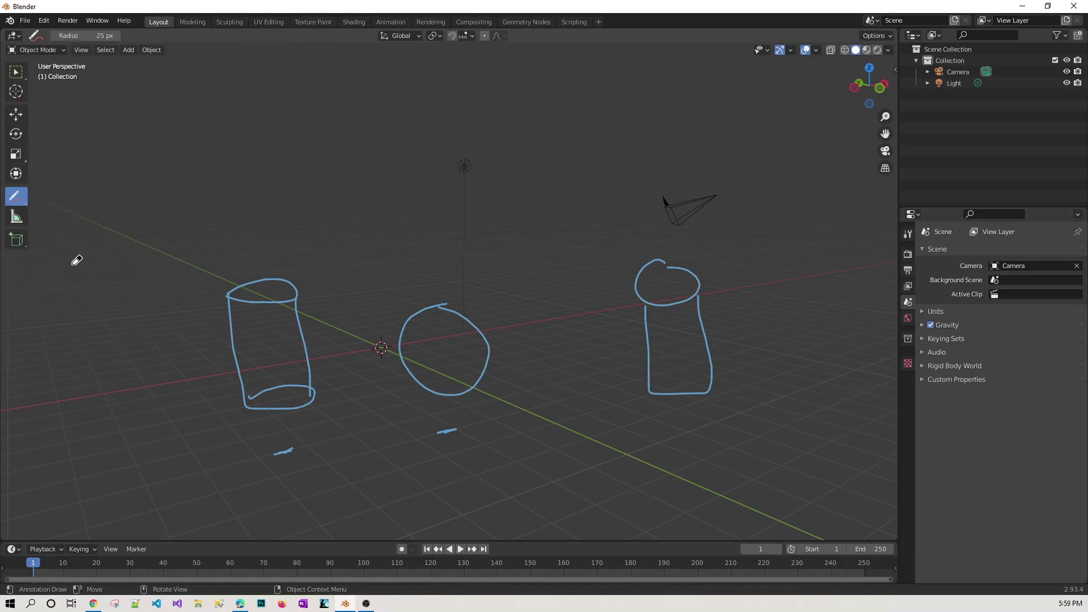
{"action": "mouse_move", "coordinate": [294, 284]}
{"action": "left_mouse_down"}
{"action": "mouse_move", "coordinate": [230, 325]}
{"action": "mouse_move", "coordinate": [296, 311]}
{"action": "mouse_move", "coordinate": [235, 316]}
{"action": "mouse_move", "coordinate": [259, 416]}
{"action": "mouse_move", "coordinate": [246, 410]}
{"action": "mouse_move", "coordinate": [311, 340]}
{"action": "mouse_move", "coordinate": [289, 428]}
{"action": "mouse_move", "coordinate": [352, 317]}
{"action": "mouse_move", "coordinate": [477, 295]}
{"action": "left_mouse_up"}
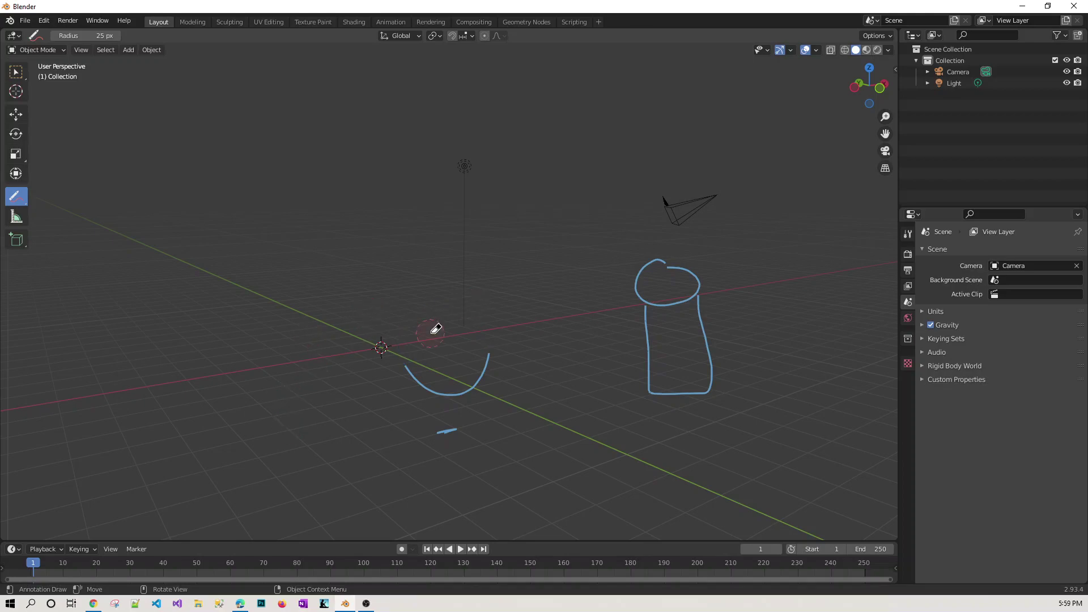
{"action": "mouse_move", "coordinate": [435, 328]}
{"action": "left_mouse_down"}
{"action": "mouse_move", "coordinate": [503, 339]}
{"action": "mouse_move", "coordinate": [433, 440]}
{"action": "mouse_move", "coordinate": [664, 388]}
{"action": "mouse_move", "coordinate": [651, 295]}
{"action": "mouse_move", "coordinate": [702, 298]}
{"action": "mouse_move", "coordinate": [645, 346]}
{"action": "mouse_move", "coordinate": [647, 376]}
{"action": "left_mouse_up"}
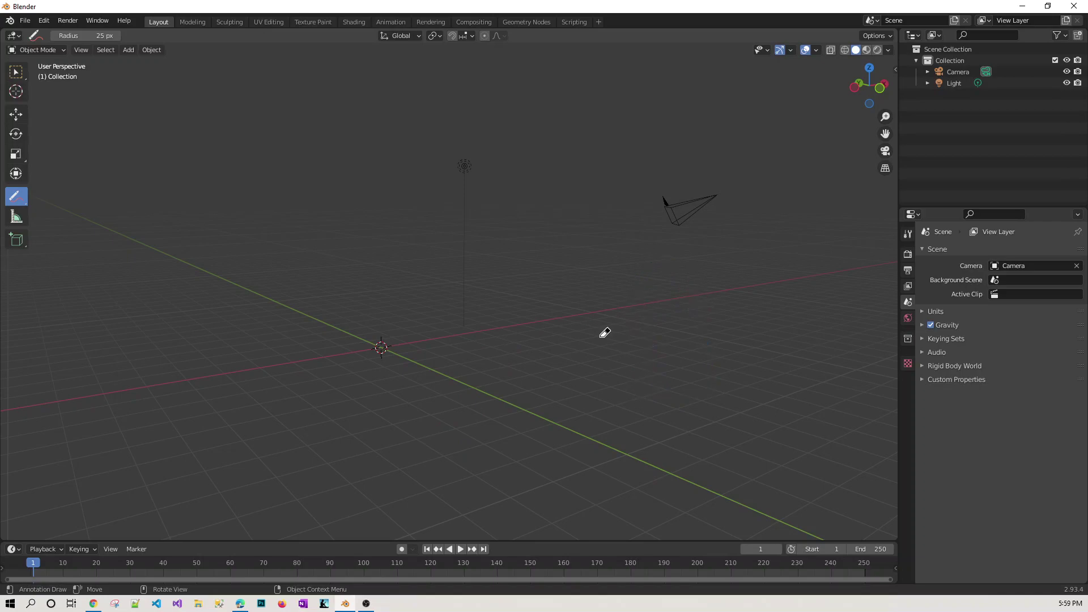
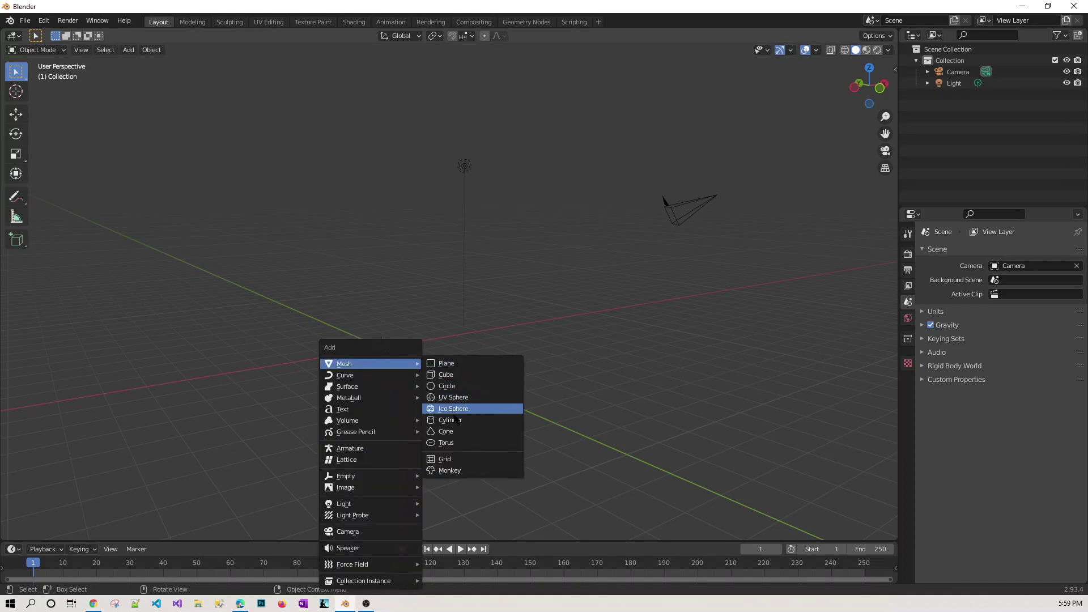
Add a cylinder mesh at the origin and move it about 8.2 m along the X axis
{"action": "left_click", "coordinate": [450, 420]}
{"action": "key", "text": "g"}
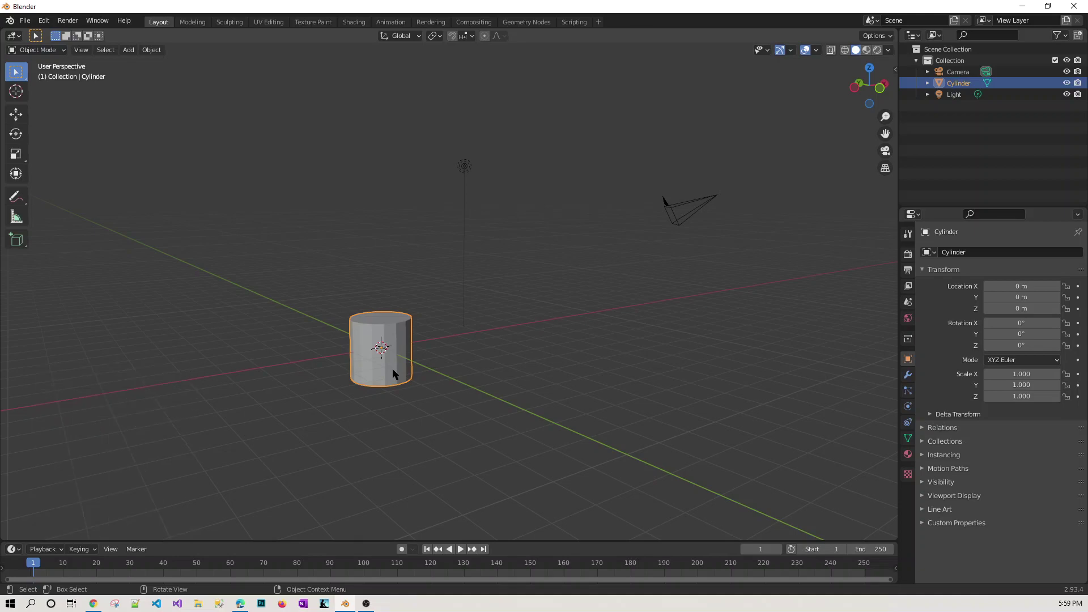
{"action": "key", "text": "x"}
{"action": "left_click", "coordinate": [569, 321]}
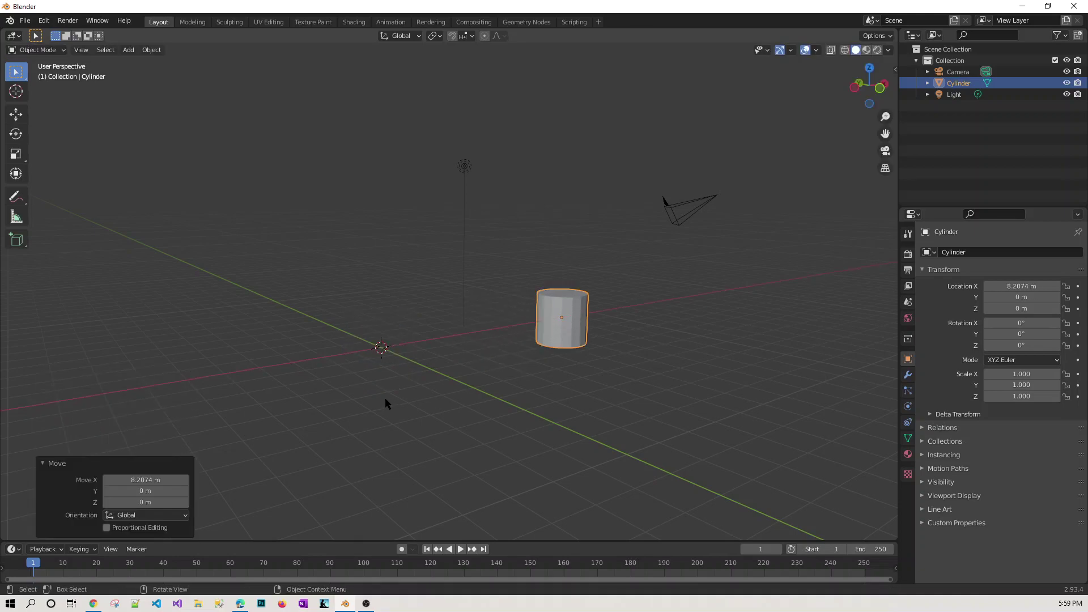
Add a UV sphere mesh at the world origin
{"action": "key", "text": "shift+a"}
{"action": "mouse_move", "coordinate": [397, 364]}
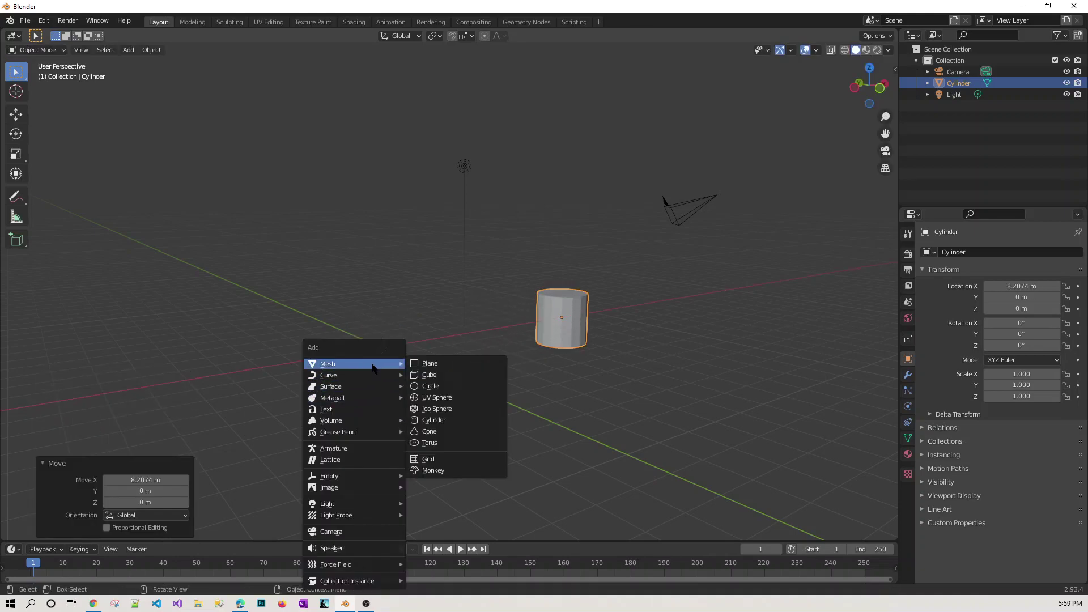
{"action": "left_click", "coordinate": [453, 398]}
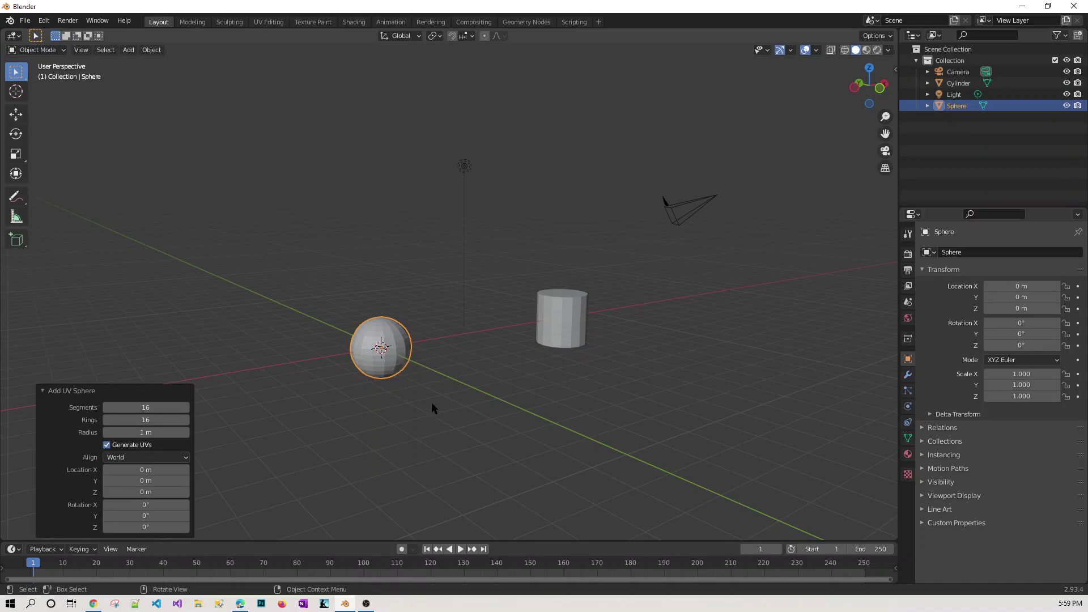
Delete the cylinder and move the sphere about 8.4 m along the X axis
{"action": "left_click", "coordinate": [574, 322]}
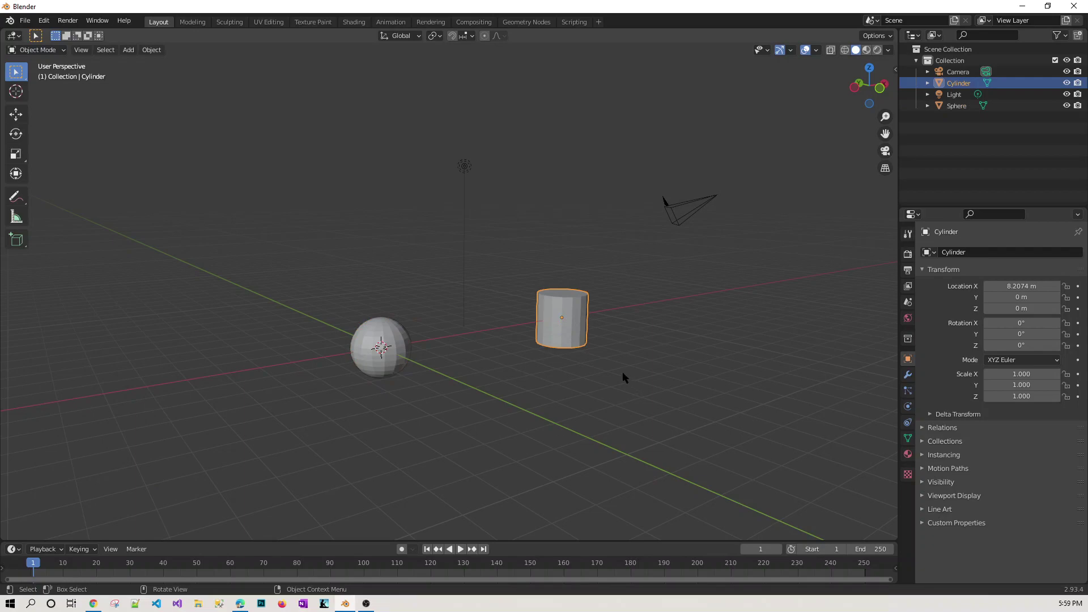
{"action": "key", "text": "Delete"}
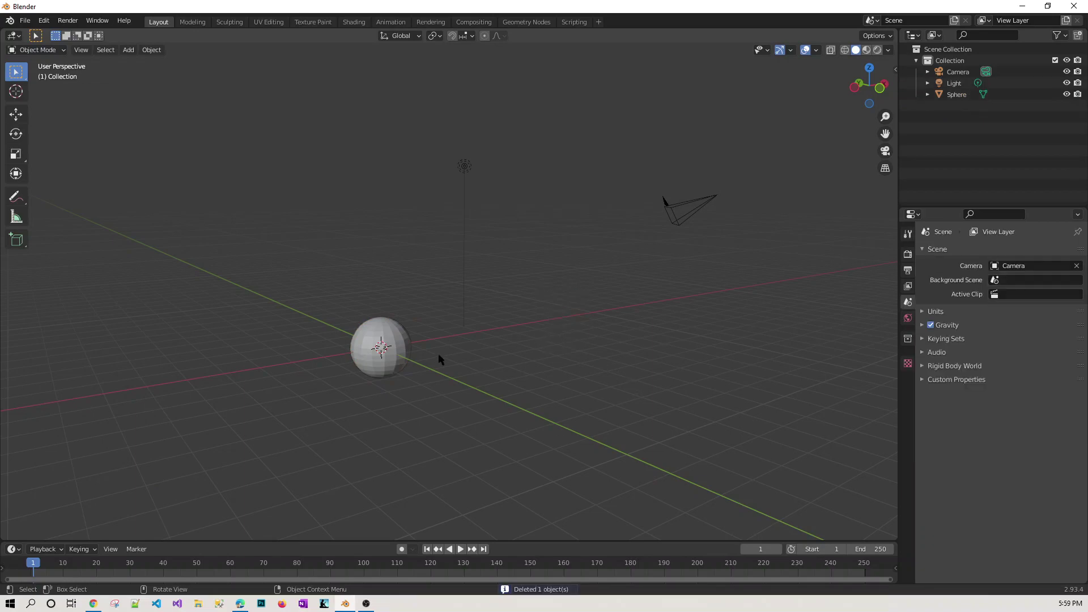
{"action": "left_click", "coordinate": [398, 359]}
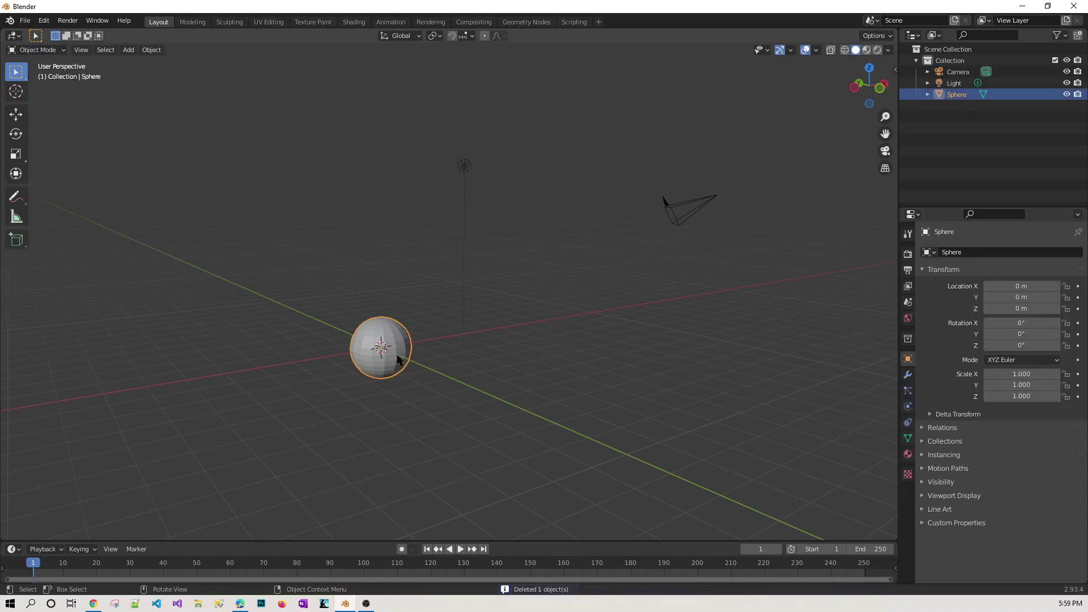
{"action": "key", "text": "g"}
{"action": "key", "text": "x"}
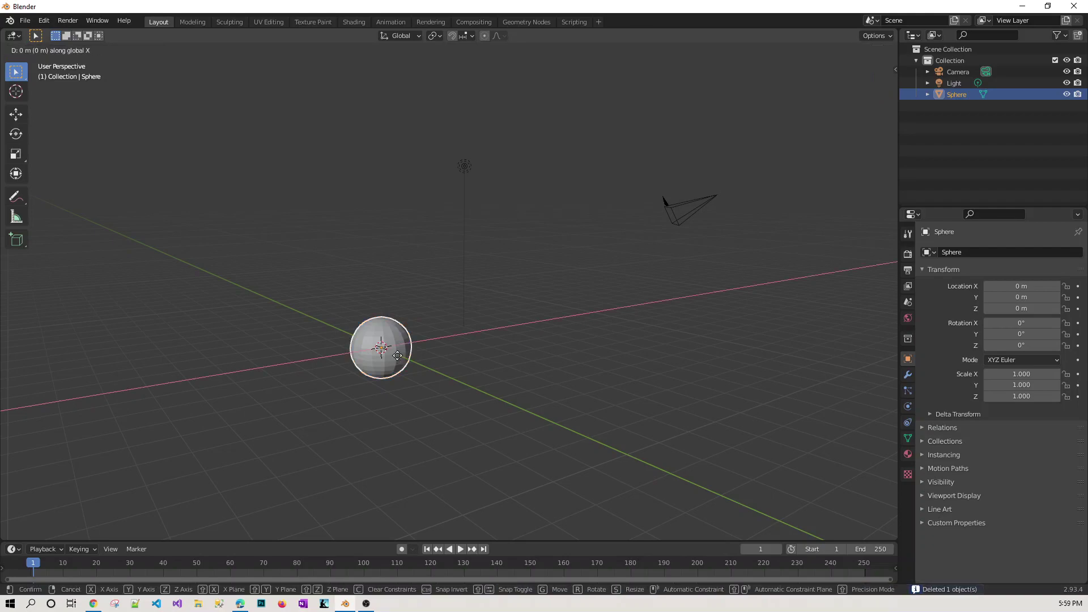
{"action": "left_click", "coordinate": [383, 369]}
Add a cylinder mesh at the world origin and clear the selection
{"action": "key", "text": "shift+a"}
{"action": "mouse_move", "coordinate": [382, 364]}
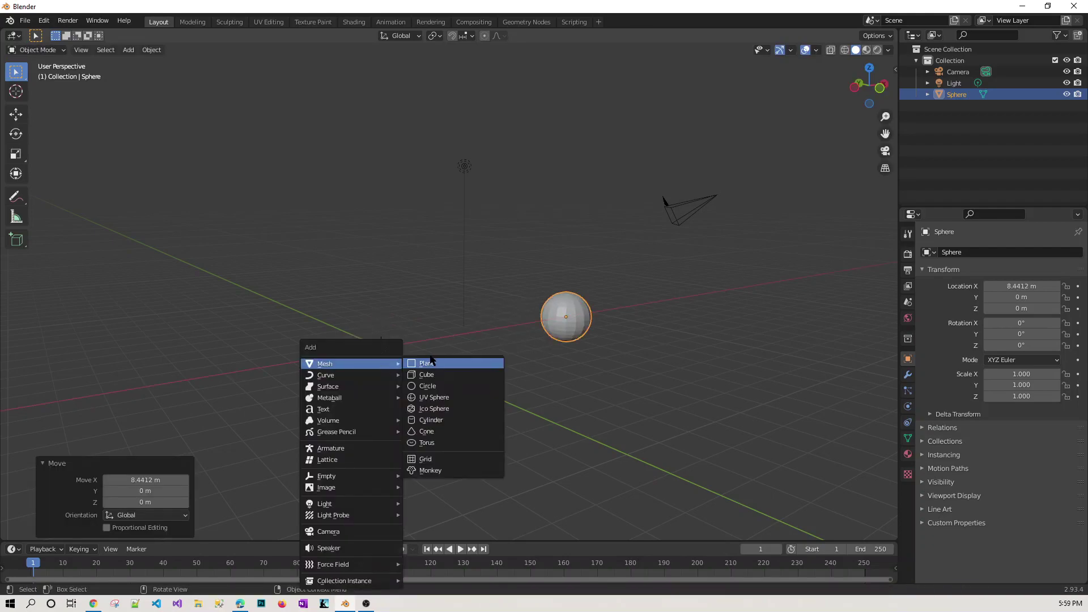
{"action": "left_click", "coordinate": [429, 420]}
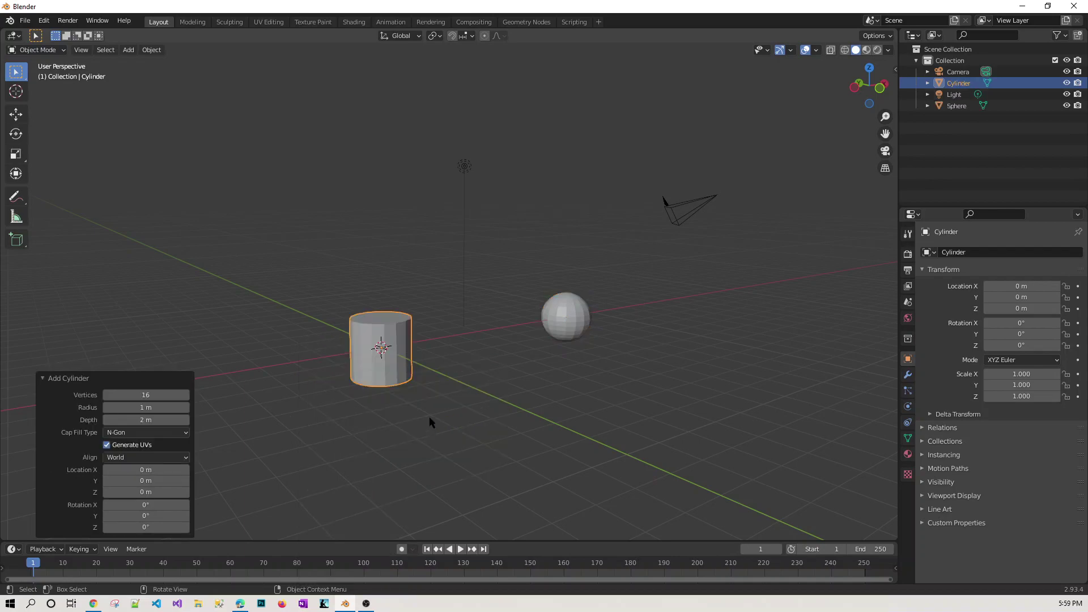
{"action": "key", "text": "alt+a"}
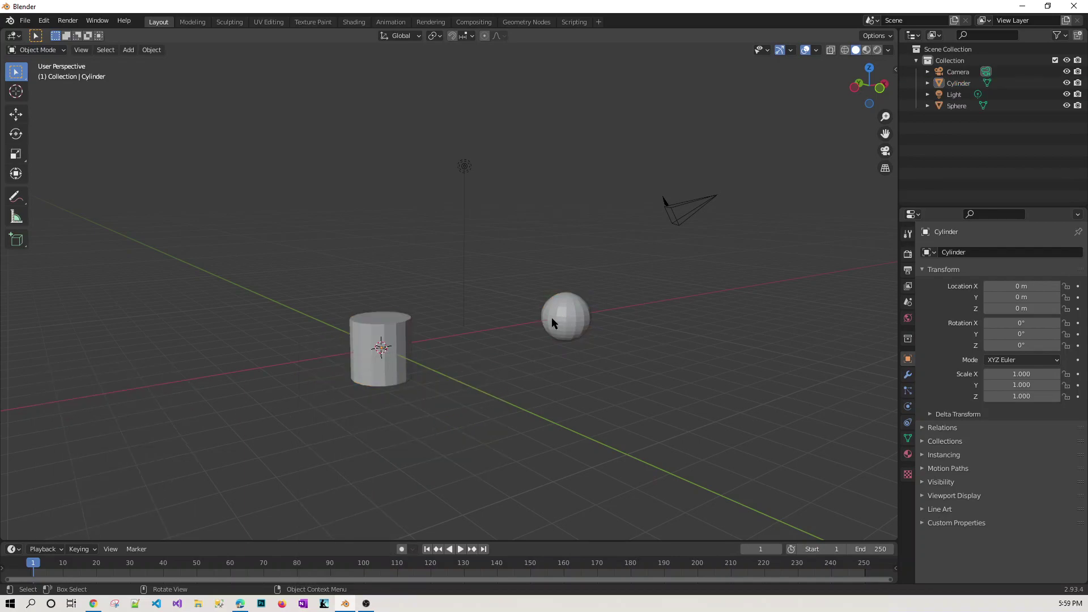
Move the sphere about -8.42 m along the X axis in top view, lining it up with the cylinder
{"action": "left_click", "coordinate": [572, 318]}
{"action": "key", "text": "g"}
{"action": "key", "text": "Escape"}
{"action": "key", "text": "KP_7"}
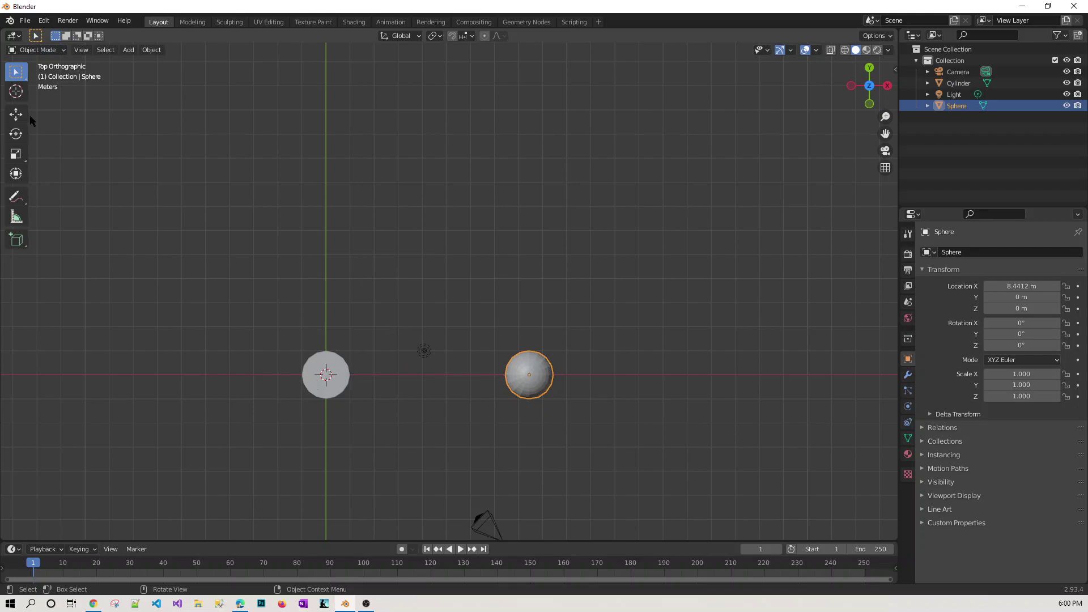
{"action": "key", "text": "g"}
{"action": "key", "text": "x"}
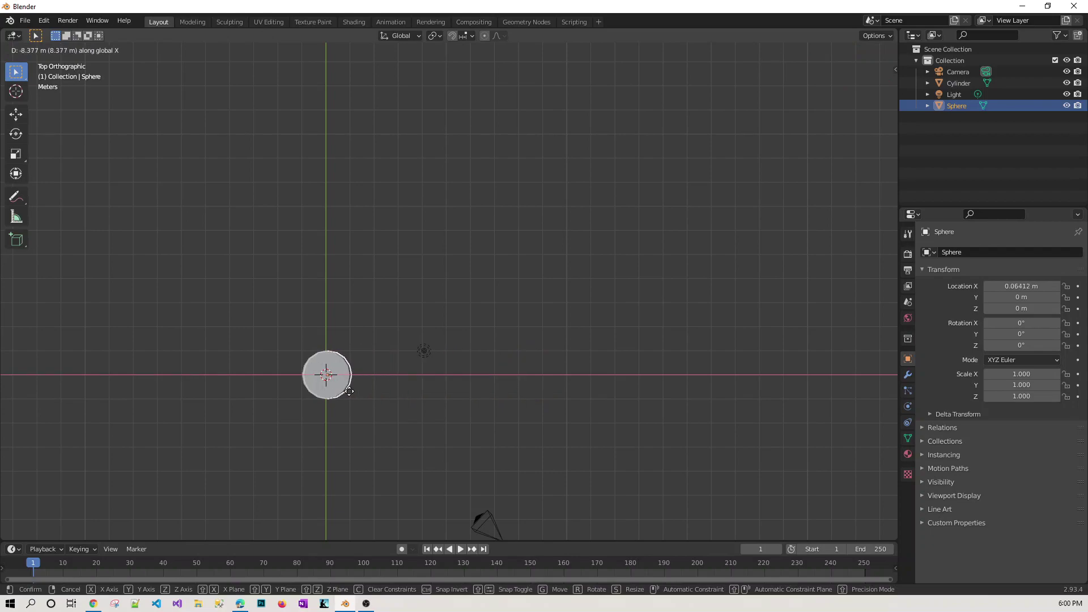
{"action": "left_click", "coordinate": [349, 391]}
Raise the sphere about 1.84 m along the Z axis in front view so it sits on the cylinder
{"action": "key", "text": "KP_1"}
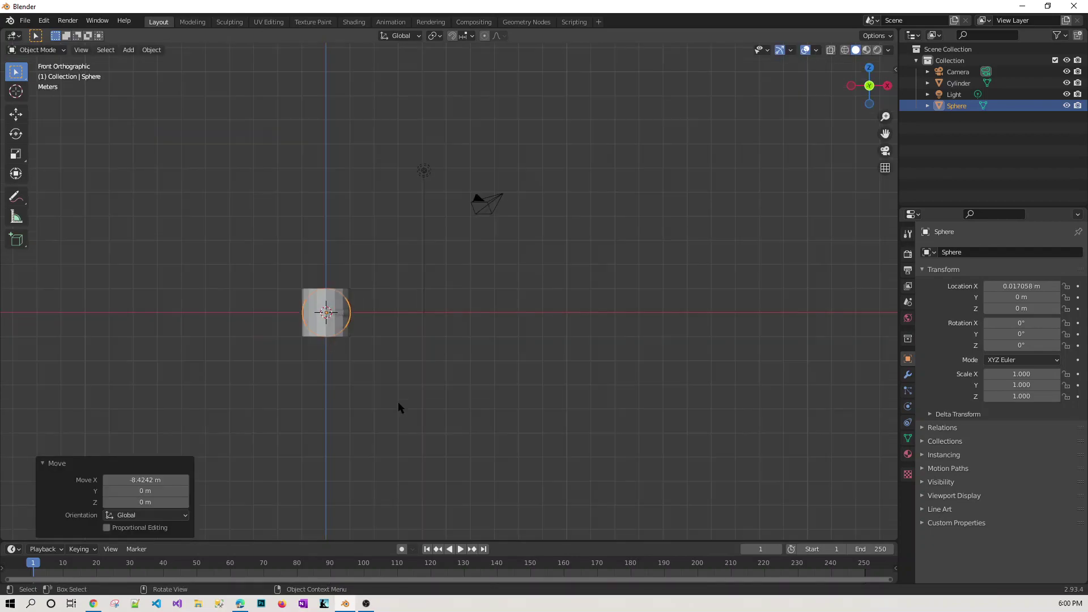
{"action": "key", "text": "g"}
{"action": "key", "text": "z"}
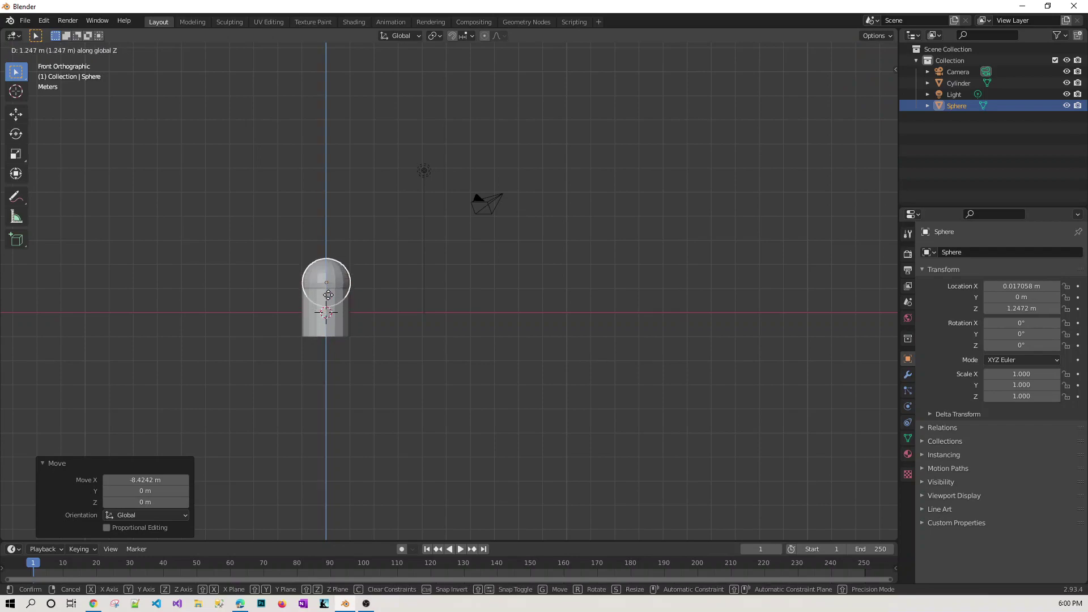
{"action": "left_click", "coordinate": [328, 285]}
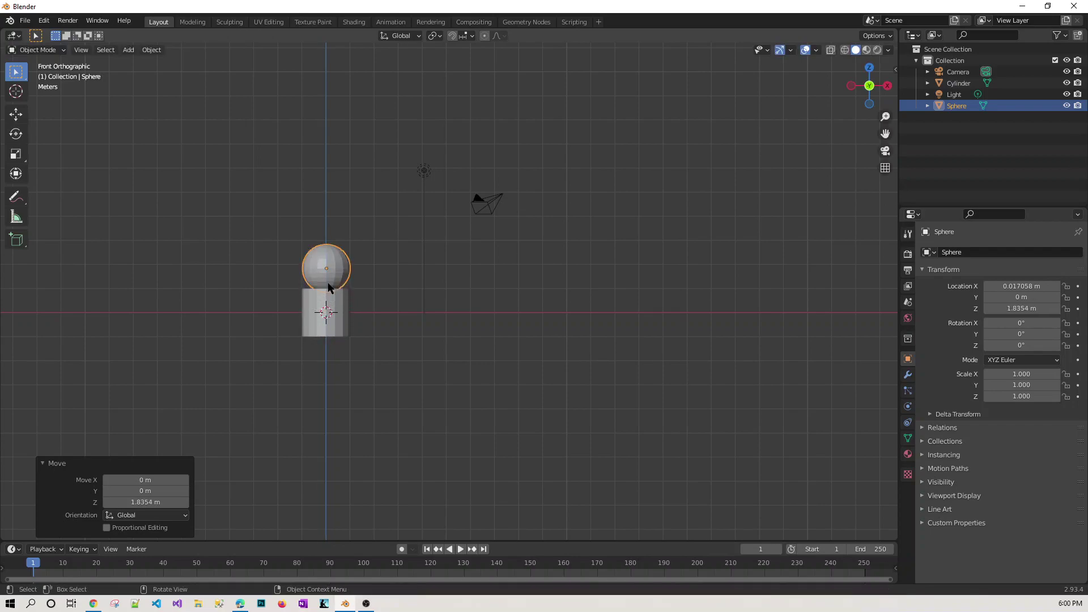
{"action": "left_click", "coordinate": [424, 315]}
Look through the camera and reframe it with walk navigation to fit the whole sphere and cylinder in the frame
{"action": "scroll", "coordinate": [379, 324], "scroll_direction": "up", "scroll_amount": 5}
{"action": "middle_click_drag", "start_coordinate": [372, 333], "coordinate": [394, 337]}
{"action": "middle_click_drag", "start_coordinate": [734, 267], "coordinate": [725, 273]}
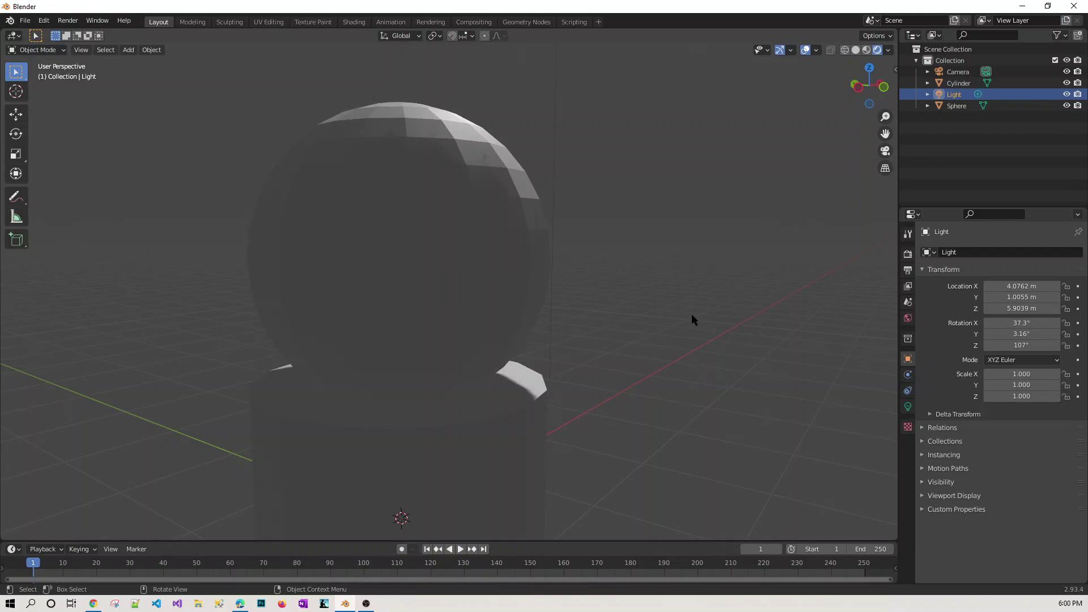
{"action": "mouse_move", "coordinate": [691, 314]}
{"action": "middle_mouse_down"}
{"action": "mouse_move", "coordinate": [628, 318]}
{"action": "mouse_move", "coordinate": [655, 310]}
{"action": "middle_mouse_up"}
{"action": "key", "text": "KP_0"}
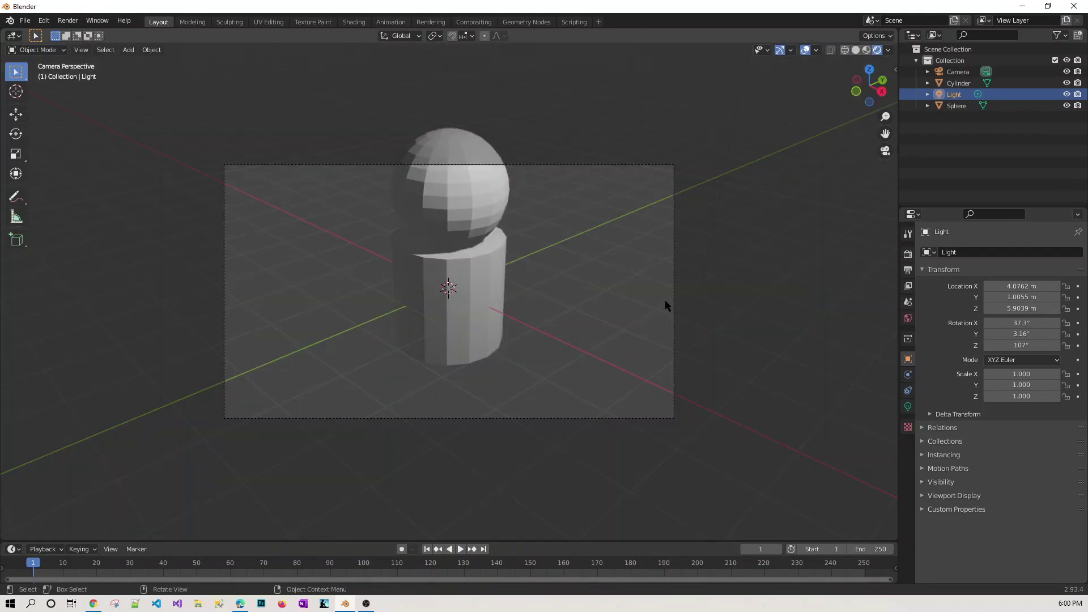
{"action": "key", "text": "shift+grave"}
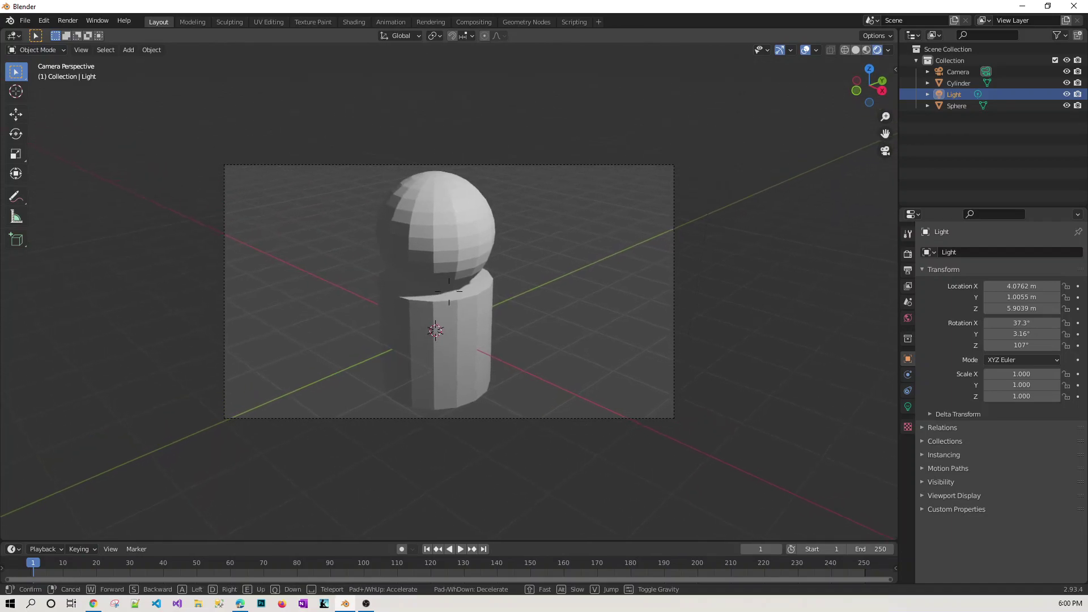
{"action": "left_click", "coordinate": [430, 292]}
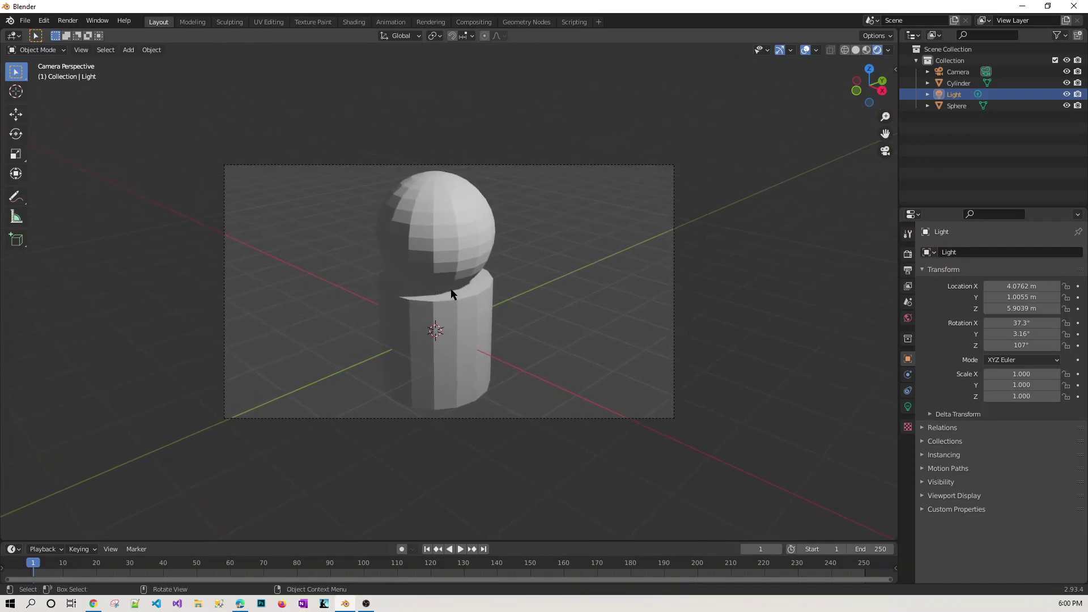
{"action": "key", "text": "KP_Decimal"}
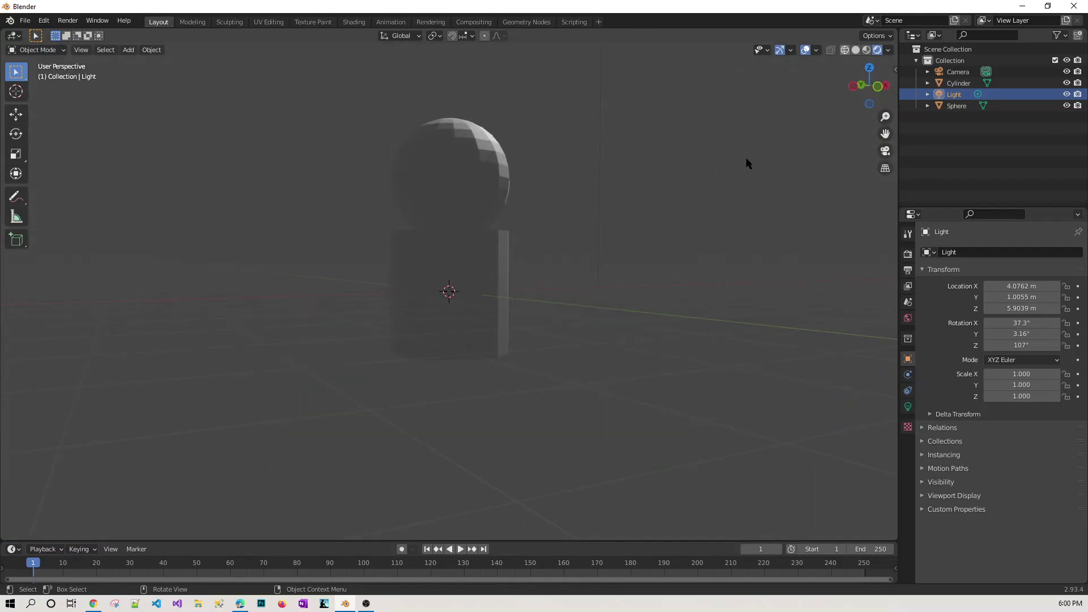
Examine in wireframe shading how the sphere's bottom meets the cylinder's top face, and return to solid shading
{"action": "key", "text": "shift+z"}
{"action": "middle_click_drag", "start_coordinate": [542, 282], "coordinate": [493, 229]}
{"action": "scroll", "coordinate": [498, 280], "scroll_direction": "up", "scroll_amount": 4}
{"action": "scroll", "coordinate": [493, 227], "scroll_direction": "up", "scroll_amount": 2}
{"action": "scroll", "coordinate": [719, 193], "scroll_direction": "down", "scroll_amount": 2}
{"action": "middle_click_drag", "start_coordinate": [705, 177], "coordinate": [537, 194]}
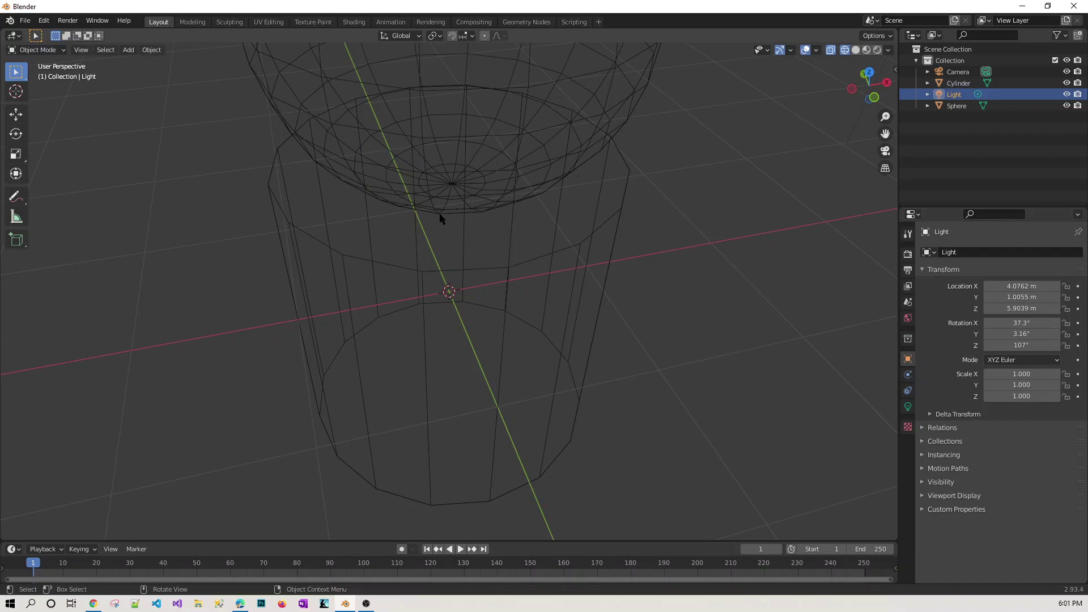
{"action": "middle_click_drag", "start_coordinate": [733, 316], "coordinate": [732, 293]}
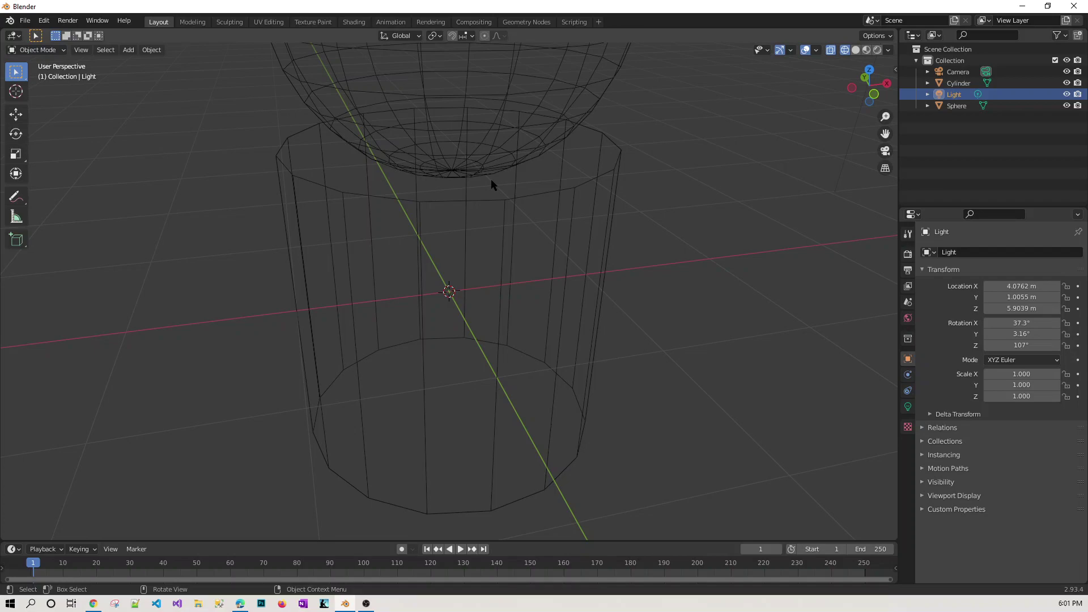
{"action": "left_click", "coordinate": [856, 50]}
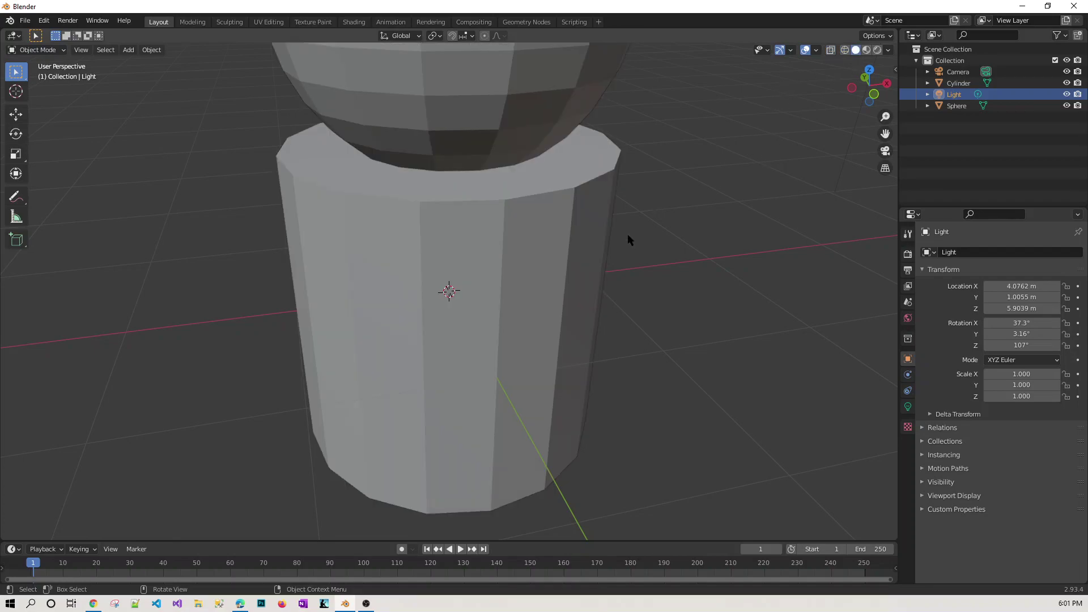
Select both the cylinder and the sphere and enter Edit Mode on them together
{"action": "scroll", "coordinate": [646, 279], "scroll_direction": "down", "scroll_amount": 5}
{"action": "left_click", "coordinate": [482, 307]}
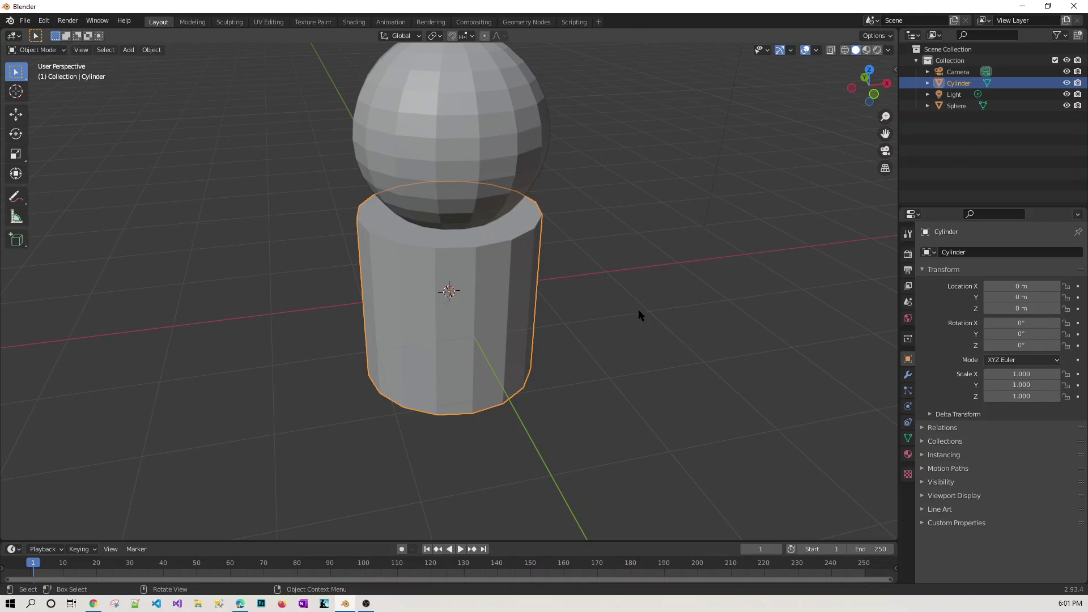
{"action": "left_click", "coordinate": [480, 143], "text": "shift"}
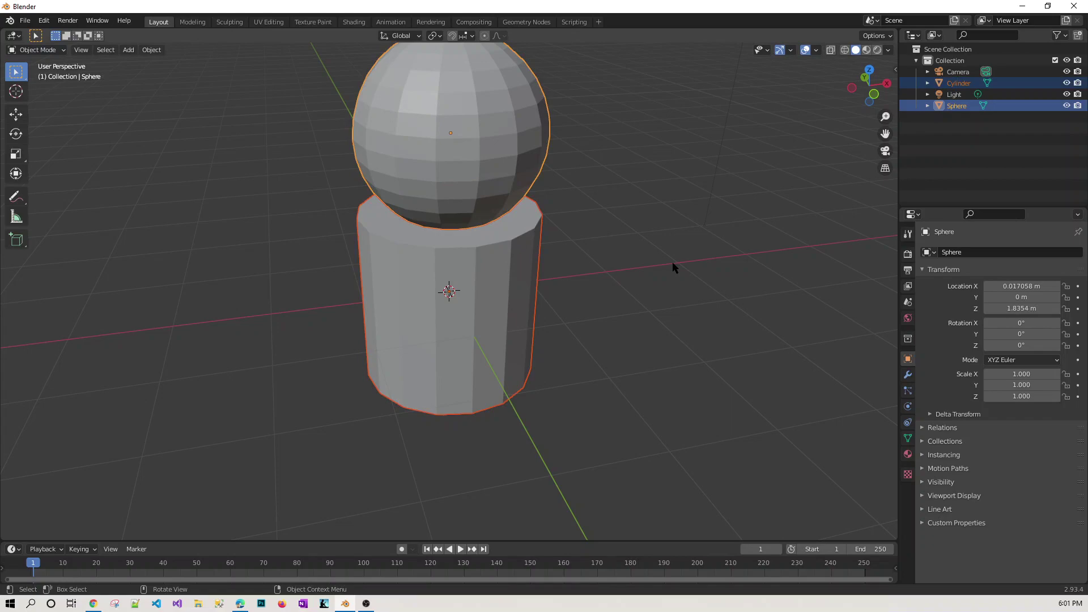
{"action": "key", "text": "Tab"}
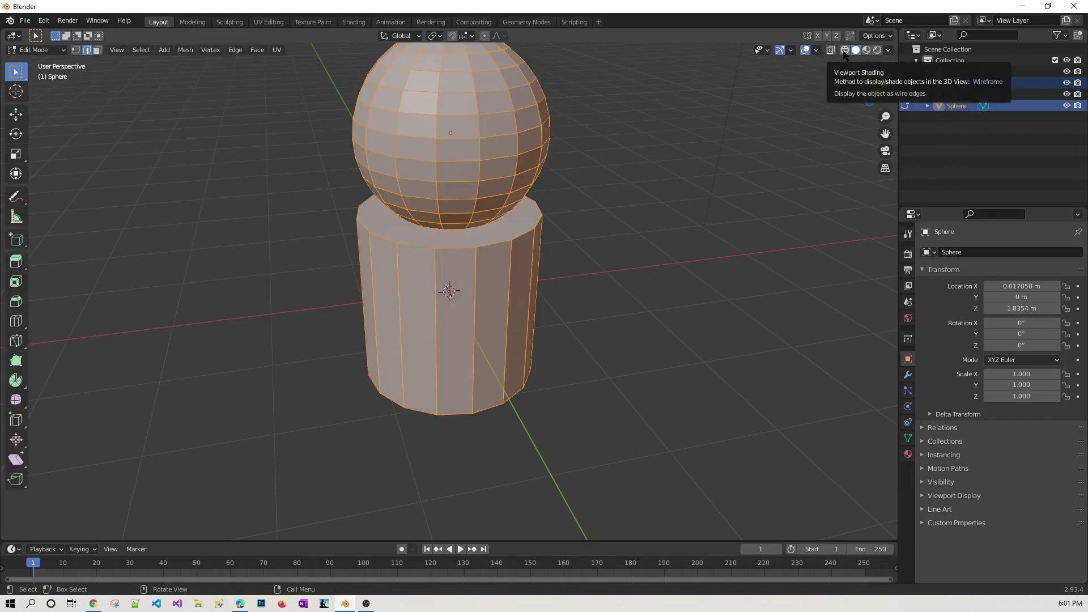
Try box-selecting across the cylinder in wireframe shading to select its vertical side edges
{"action": "key", "text": "shift+z"}
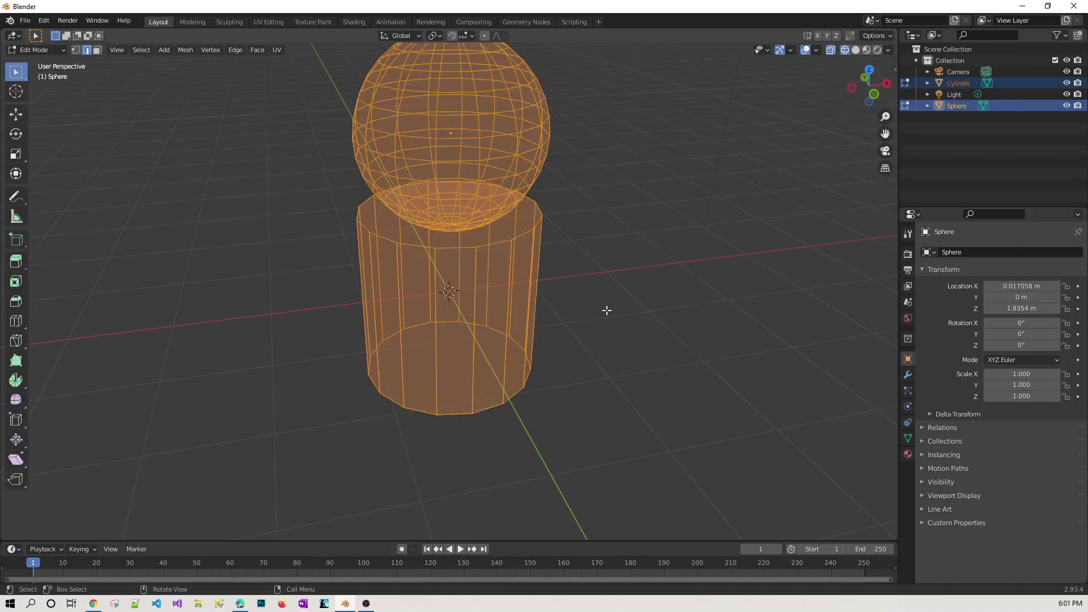
{"action": "left_click", "coordinate": [600, 315]}
{"action": "middle_click_drag", "start_coordinate": [600, 314], "coordinate": [545, 229]}
{"action": "left_click_drag", "start_coordinate": [629, 180], "coordinate": [417, 150]}
{"action": "mouse_move", "coordinate": [619, 272]}
{"action": "middle_mouse_down"}
{"action": "mouse_move", "coordinate": [609, 289]}
{"action": "mouse_move", "coordinate": [628, 269]}
{"action": "middle_mouse_up"}
{"action": "left_click", "coordinate": [629, 267]}
{"action": "left_click_drag", "start_coordinate": [611, 533], "coordinate": [306, 242]}
{"action": "middle_click_drag", "start_coordinate": [540, 388], "coordinate": [810, 391]}
{"action": "left_click_drag", "start_coordinate": [671, 488], "coordinate": [282, 243]}
{"action": "left_click_drag", "start_coordinate": [569, 450], "coordinate": [284, 242]}
{"action": "left_click_drag", "start_coordinate": [576, 348], "coordinate": [243, 236]}
Try face selection on the cylinder in wireframe by box-selecting its faces and picking a single side face
{"action": "left_click", "coordinate": [97, 50]}
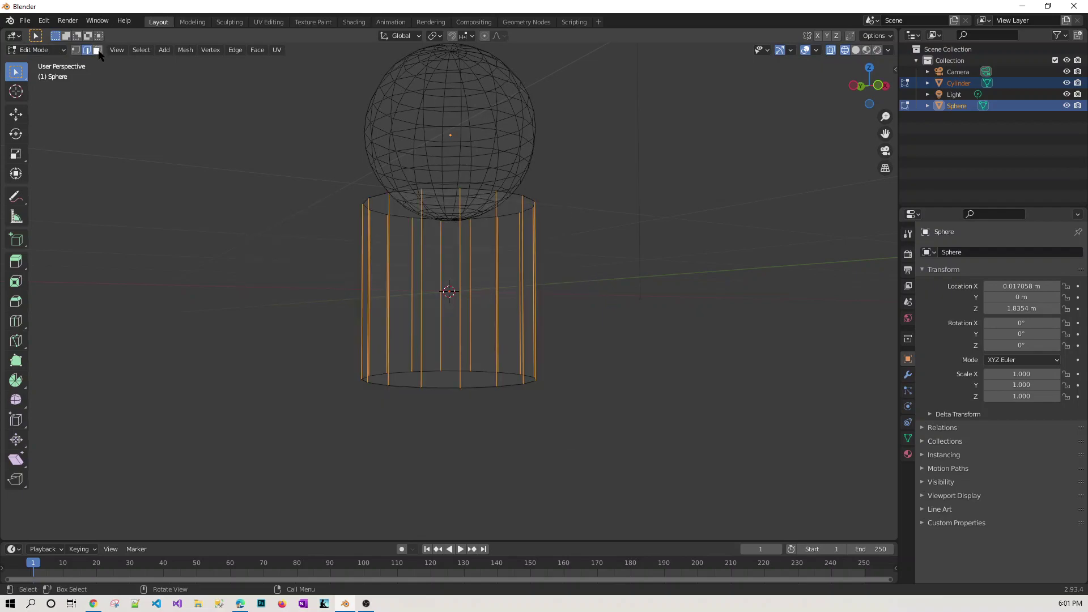
{"action": "left_click_drag", "start_coordinate": [611, 447], "coordinate": [291, 236]}
{"action": "left_click", "coordinate": [651, 253]}
{"action": "middle_click_drag", "start_coordinate": [623, 243], "coordinate": [491, 299]}
{"action": "left_click", "coordinate": [496, 302]}
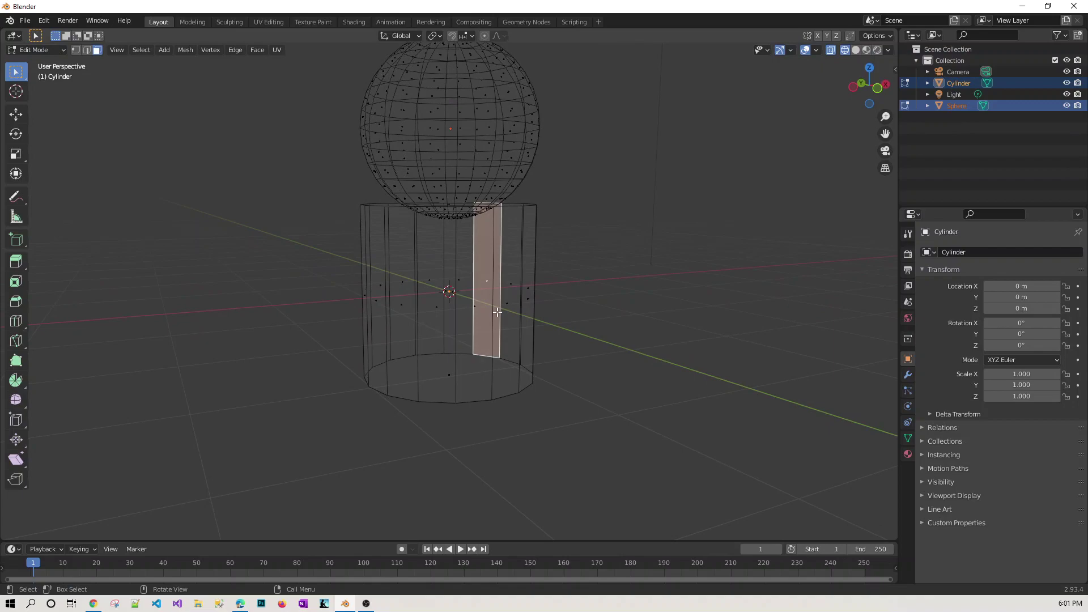
In solid shading, add two loop cuts around the cylinder, one lower with slide factor 0.434 and one upper with factor -0.262
{"action": "key", "text": "shift+z"}
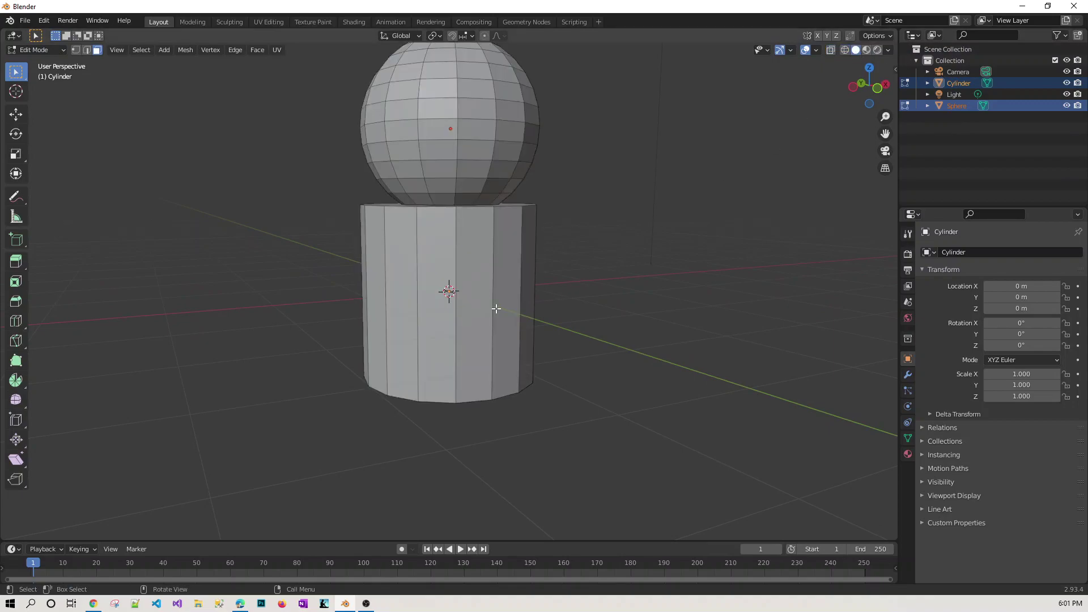
{"action": "key", "text": "ctrl+r"}
{"action": "left_click", "coordinate": [461, 310]}
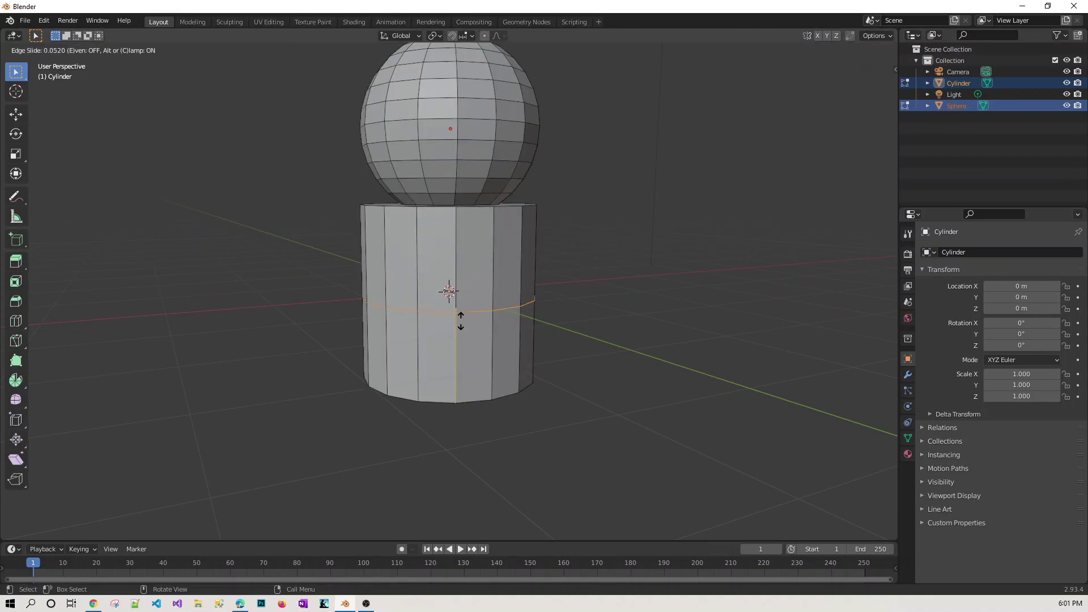
{"action": "left_click", "coordinate": [453, 352]}
{"action": "key", "text": "ctrl+r"}
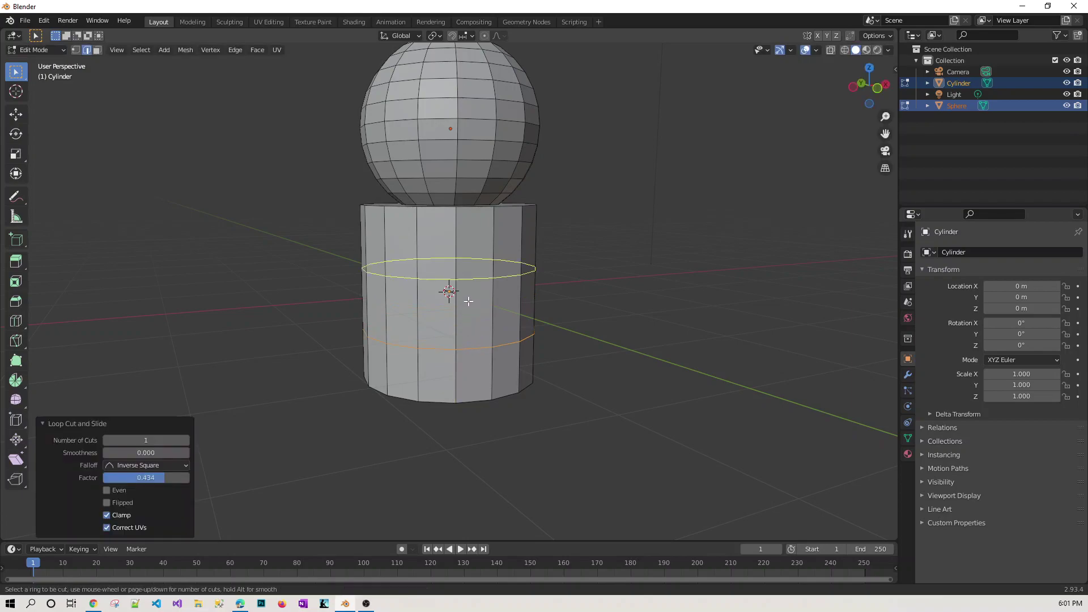
{"action": "left_click", "coordinate": [469, 270]}
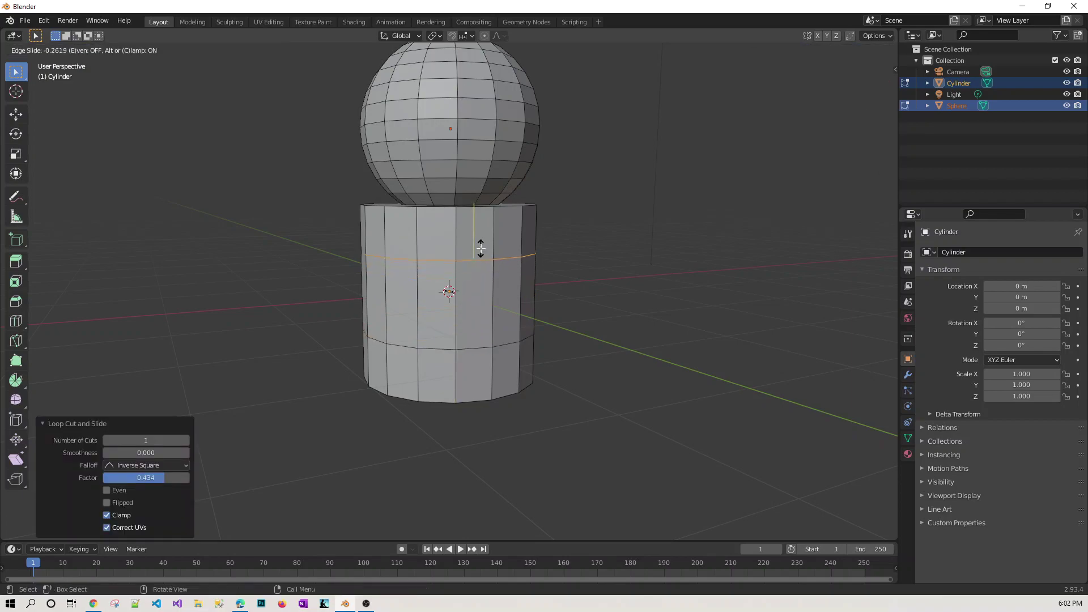
{"action": "left_click", "coordinate": [503, 256]}
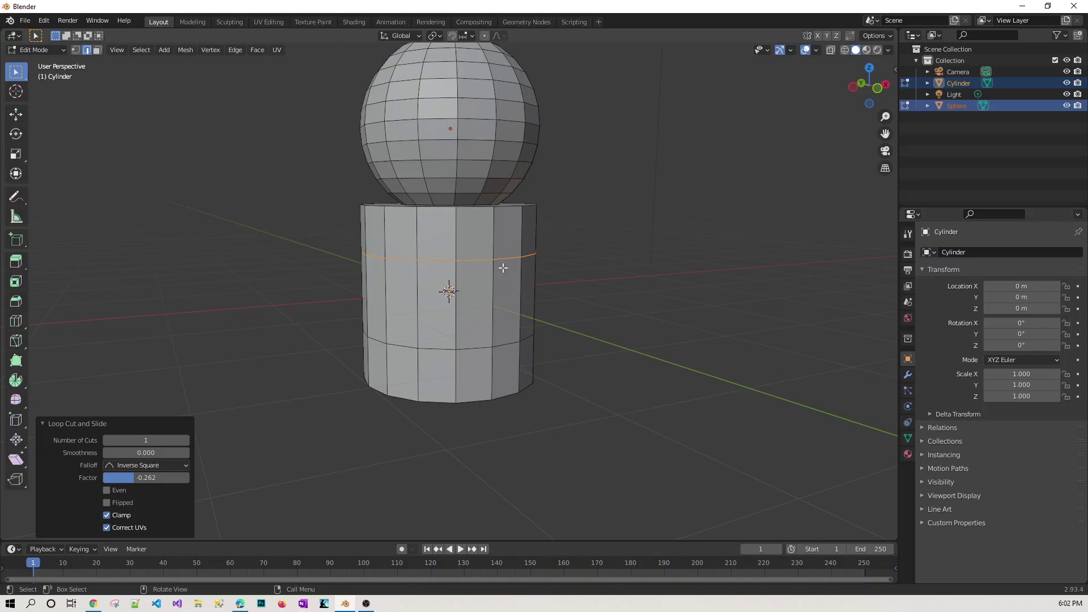
Add a loop cut around the cylinder's middle with slide factor 0.026 and scale it outward by about 1.32
{"action": "key", "text": "ctrl+r"}
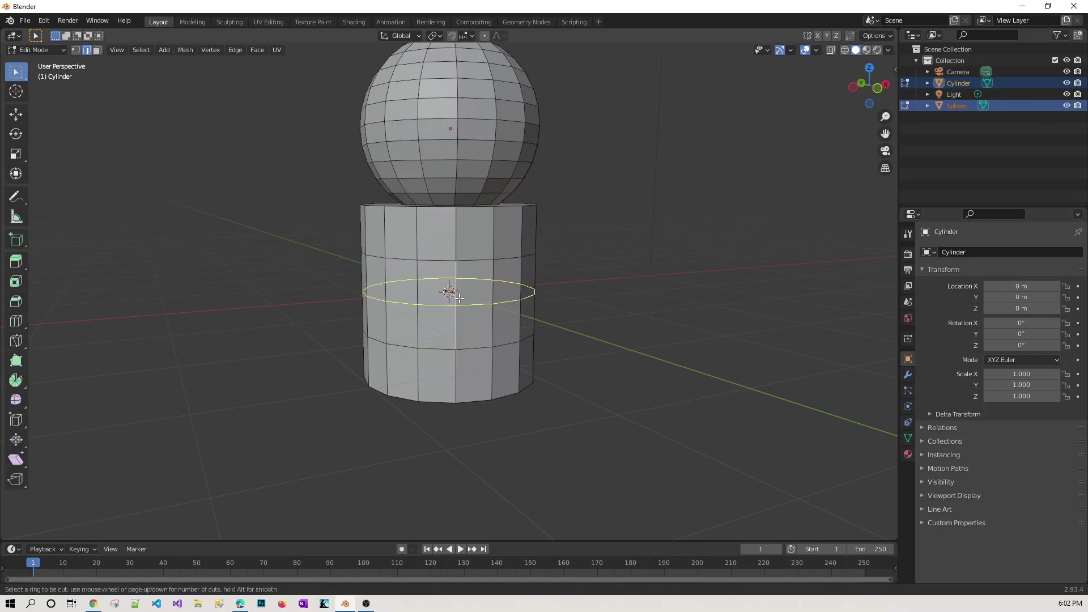
{"action": "left_click", "coordinate": [458, 297]}
{"action": "left_click", "coordinate": [488, 300]}
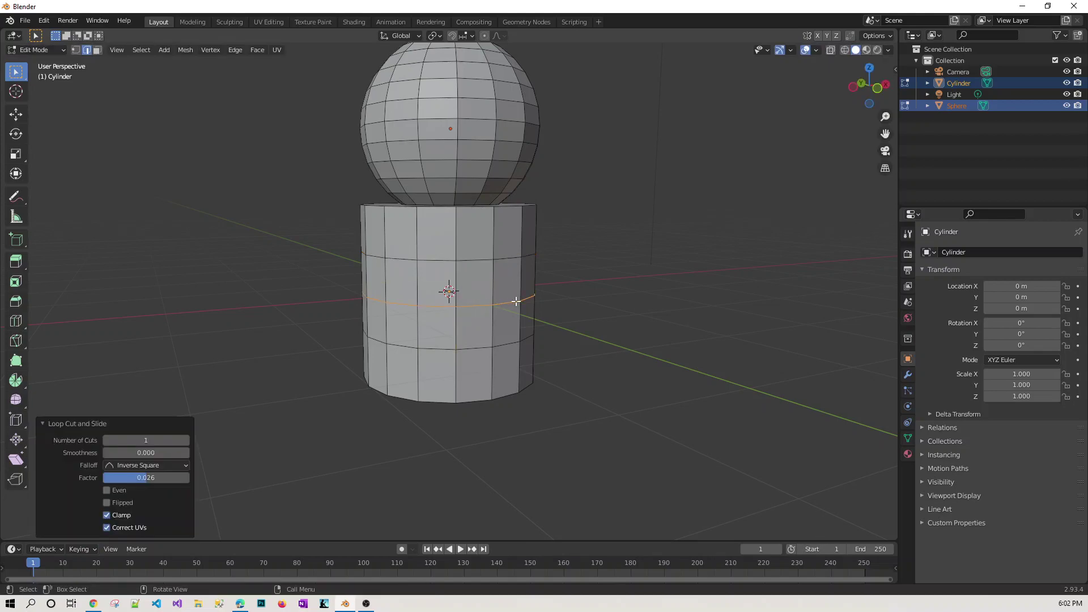
{"action": "key", "text": "s"}
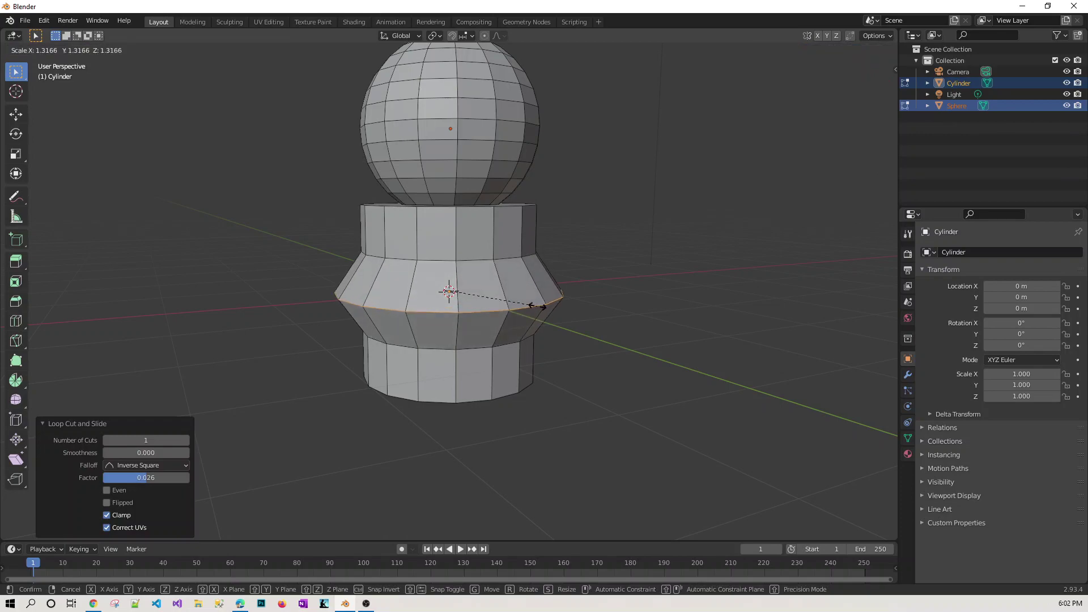
{"action": "left_click", "coordinate": [539, 308]}
Select the edge loop below the bulge and scale it inward by 0.652 to form a waist
{"action": "left_click", "coordinate": [485, 347]}
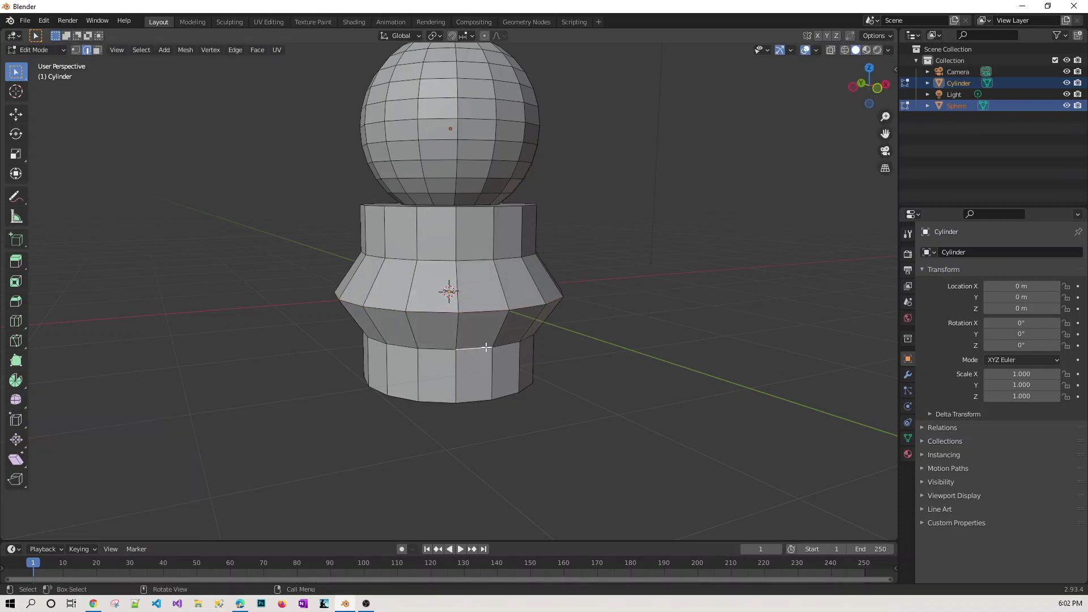
{"action": "left_click", "coordinate": [480, 347], "text": "alt"}
{"action": "key", "text": "s"}
{"action": "left_click", "coordinate": [461, 350]}
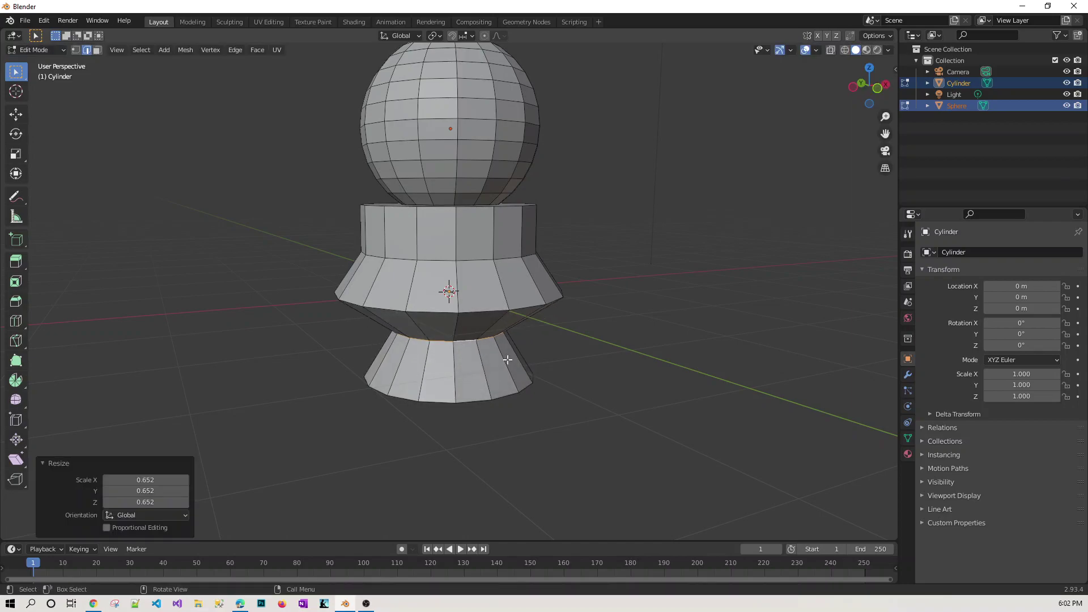
Bevel the widest middle edge loop by about 0.245 m with 8 segments and clear the selection
{"action": "left_click", "coordinate": [483, 311], "text": "alt"}
{"action": "key", "text": "ctrl+b"}
{"action": "scroll", "coordinate": [488, 327], "scroll_direction": "up", "scroll_amount": 3}
{"action": "scroll", "coordinate": [491, 335], "scroll_direction": "up", "scroll_amount": 4}
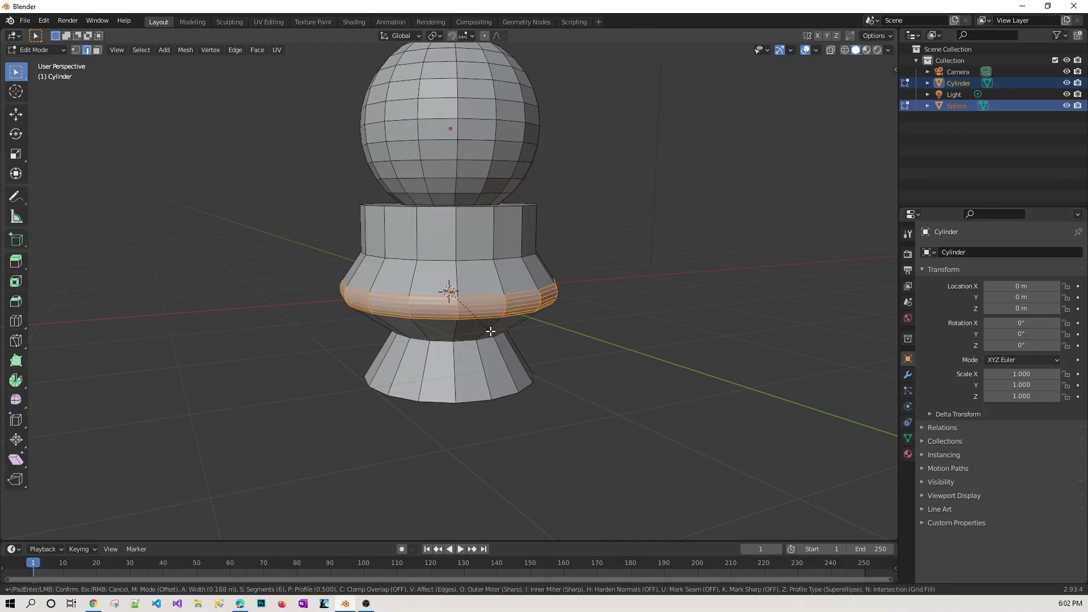
{"action": "left_click", "coordinate": [490, 339]}
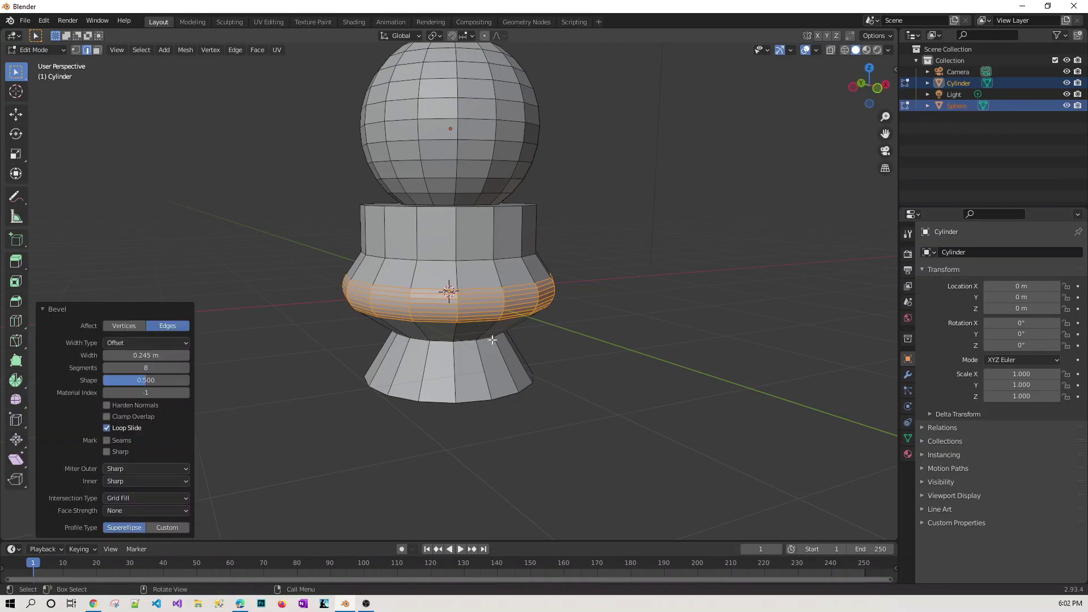
{"action": "key", "text": "alt+a"}
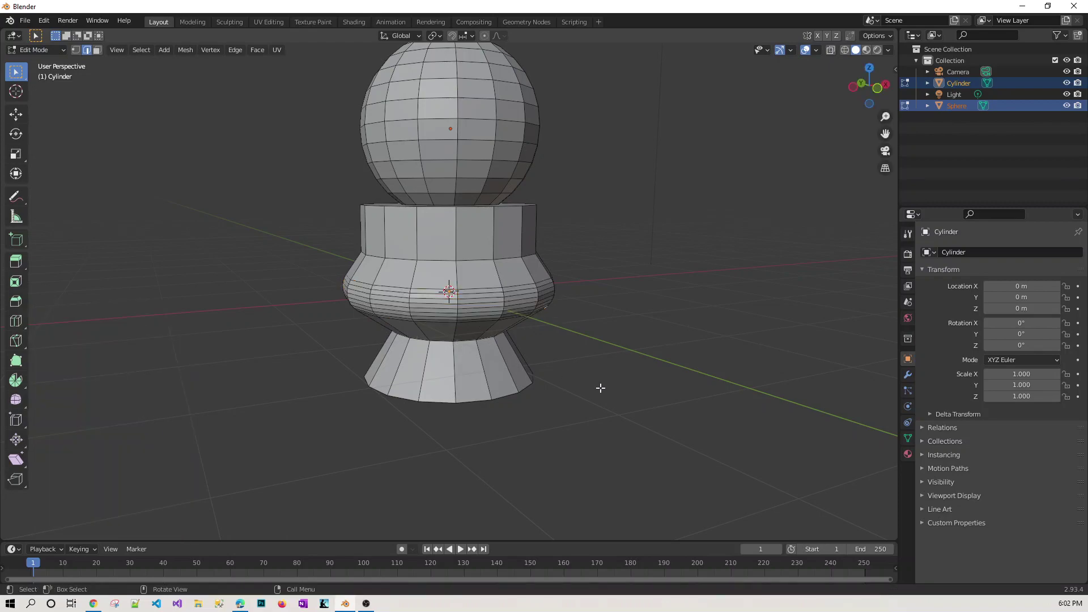
Bevel the narrow waist edge loop above the base by about 0.149 m with 15 segments
{"action": "middle_click_drag", "start_coordinate": [599, 389], "coordinate": [593, 376]}
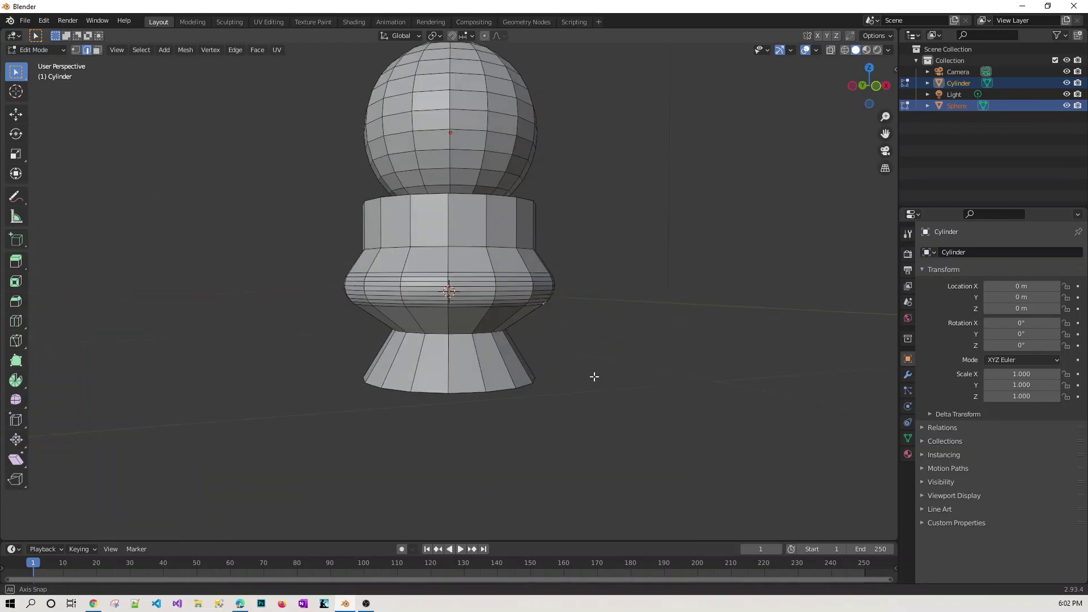
{"action": "left_click", "coordinate": [460, 334], "text": "alt"}
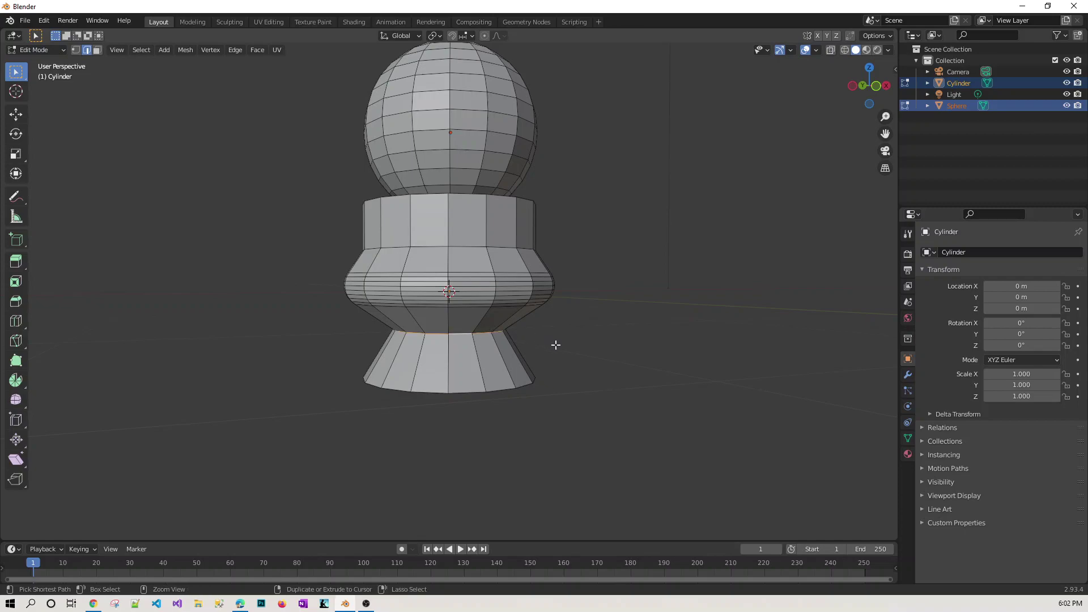
{"action": "key", "text": "ctrl+b"}
{"action": "scroll", "coordinate": [568, 374], "scroll_direction": "up", "scroll_amount": 4}
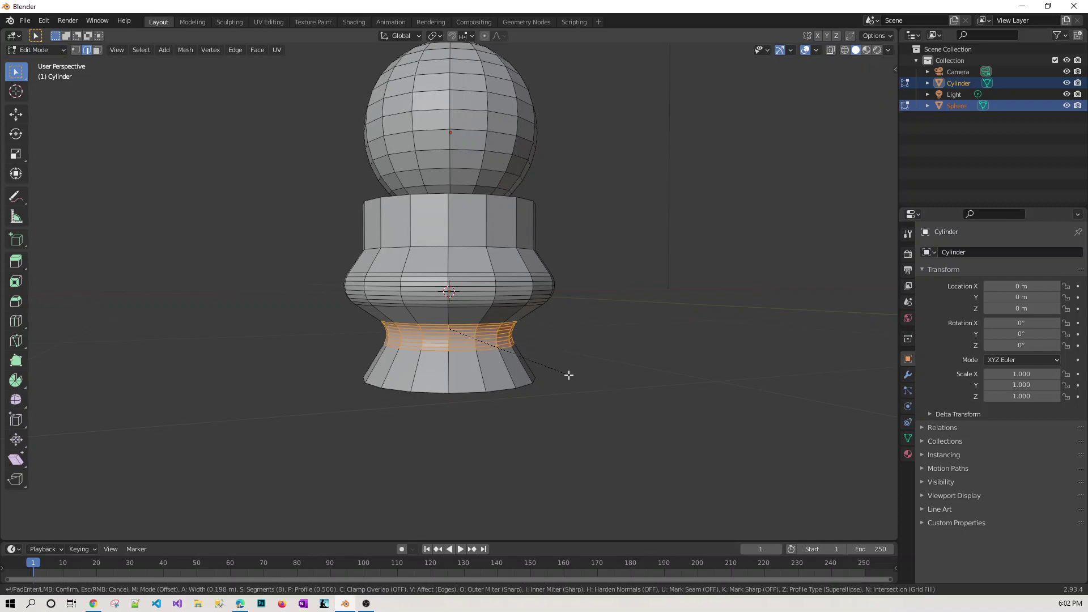
{"action": "scroll", "coordinate": [568, 374], "scroll_direction": "up", "scroll_amount": 3}
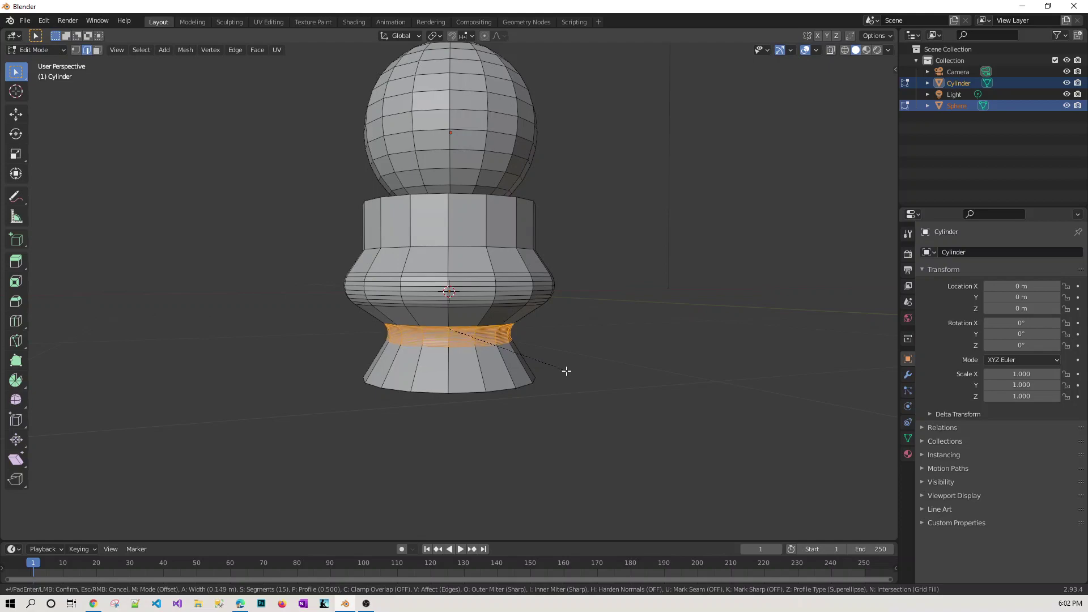
{"action": "left_click", "coordinate": [566, 371]}
{"action": "left_click", "coordinate": [570, 359]}
Scale the cylinder's top edge loop inward until it meets the underside of the sphere
{"action": "middle_click_drag", "start_coordinate": [627, 245], "coordinate": [629, 267]}
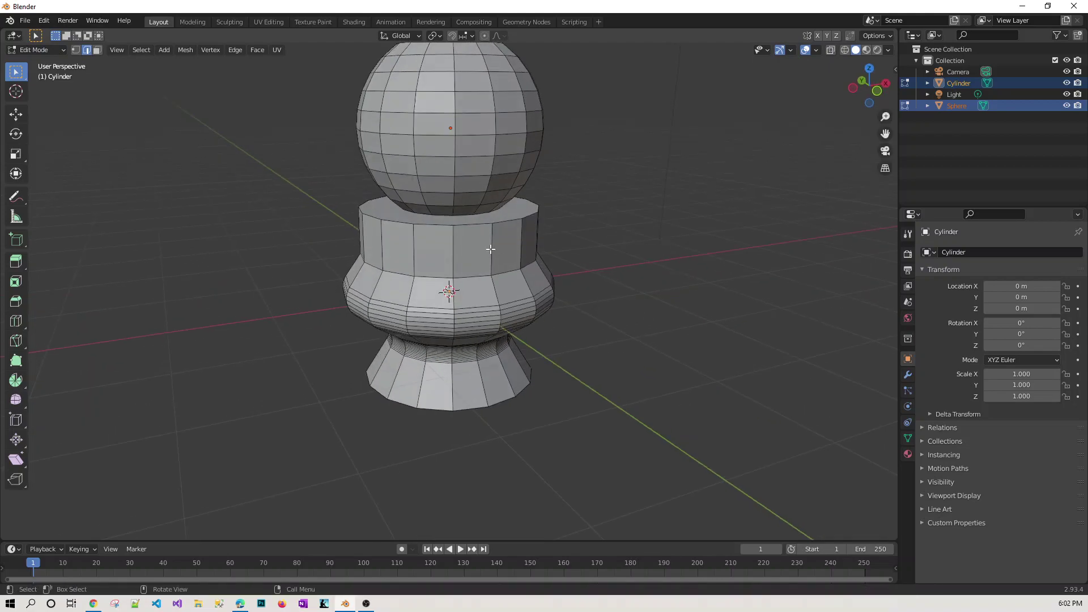
{"action": "left_click", "coordinate": [471, 225], "text": "alt"}
{"action": "key", "text": "s"}
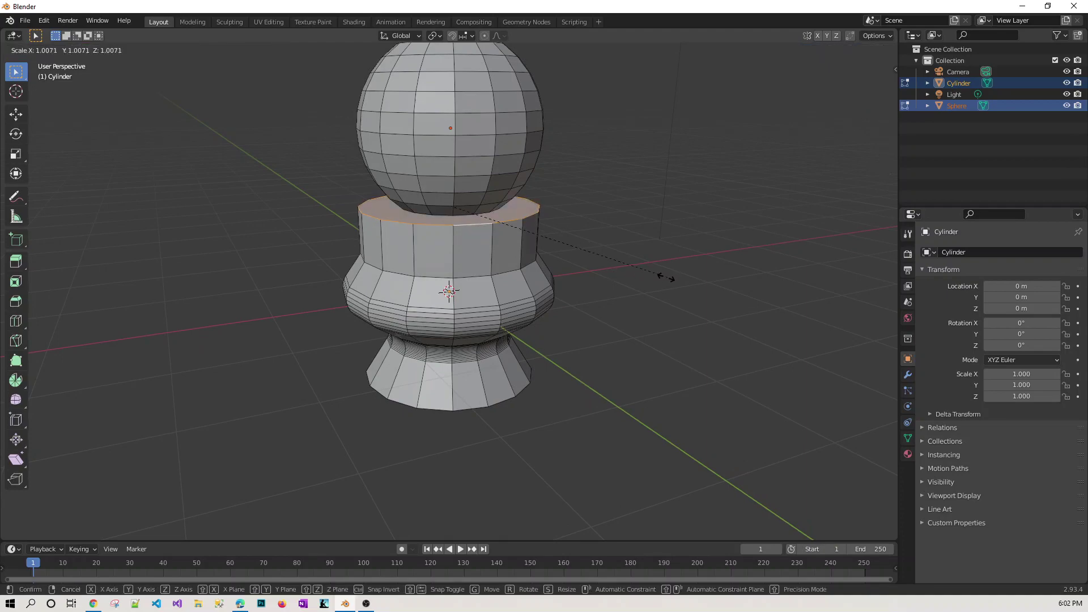
{"action": "left_click", "coordinate": [565, 242]}
{"action": "left_click", "coordinate": [591, 240]}
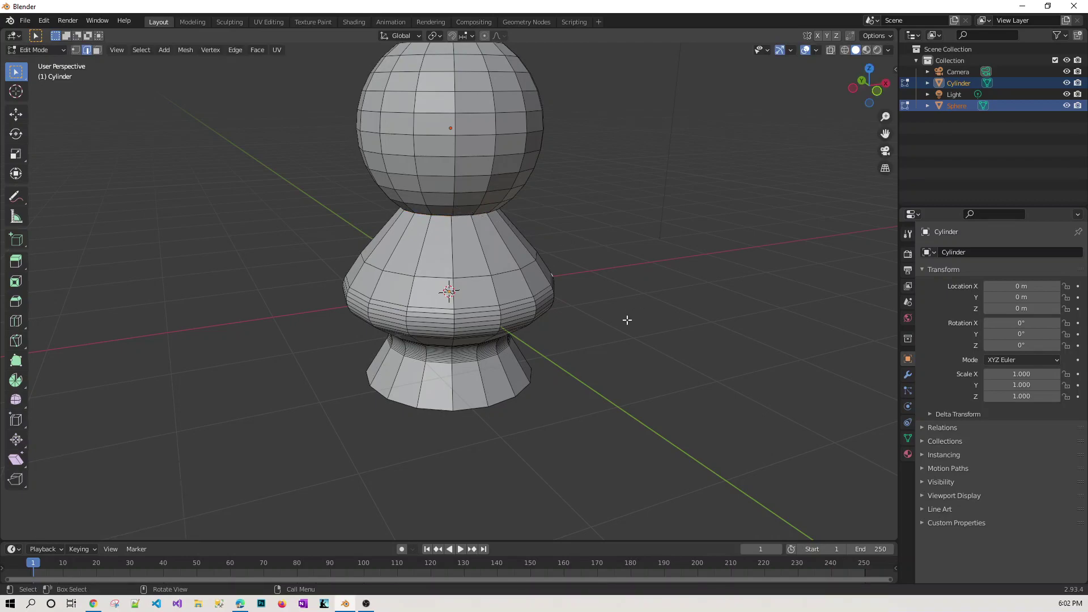
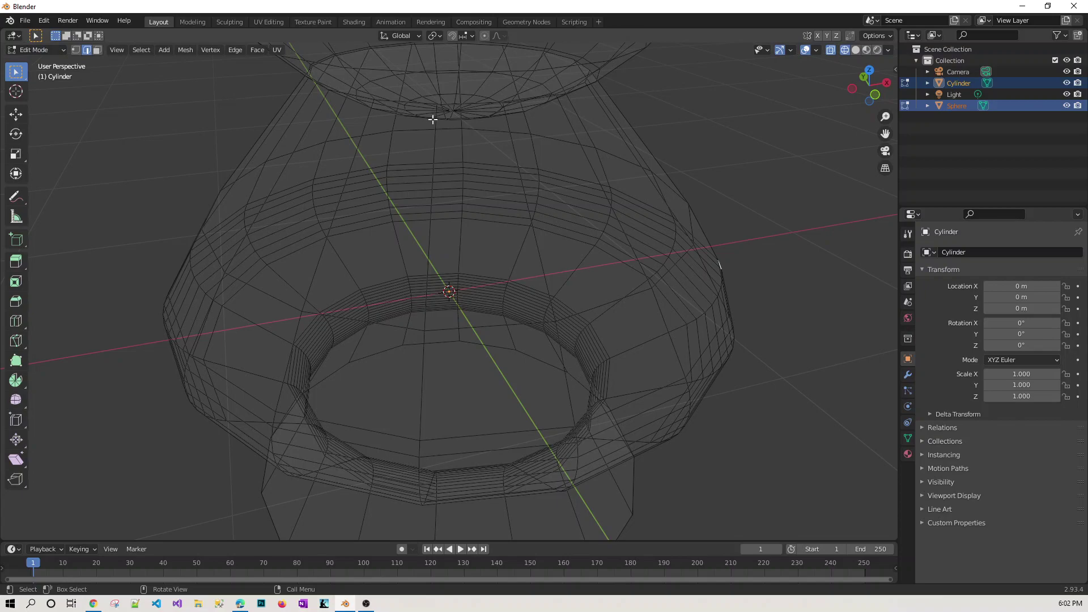
In vertex select mode, delete the pole vertex at the bottom of the sphere to open a hole
{"action": "middle_click_drag", "start_coordinate": [773, 136], "coordinate": [755, 124]}
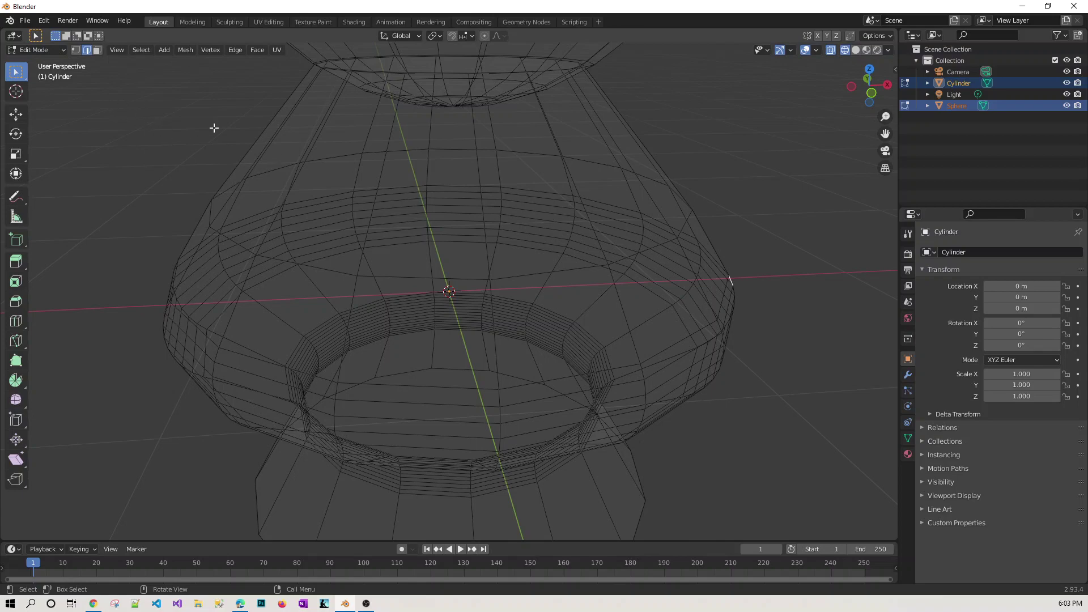
{"action": "left_click", "coordinate": [76, 50]}
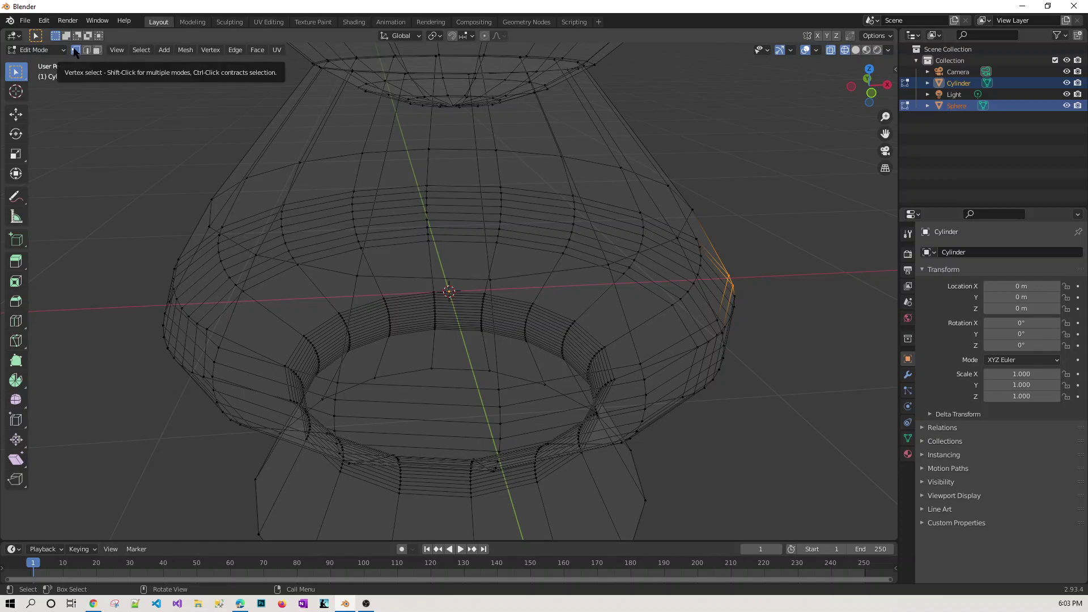
{"action": "scroll", "coordinate": [511, 128], "scroll_direction": "up", "scroll_amount": 1}
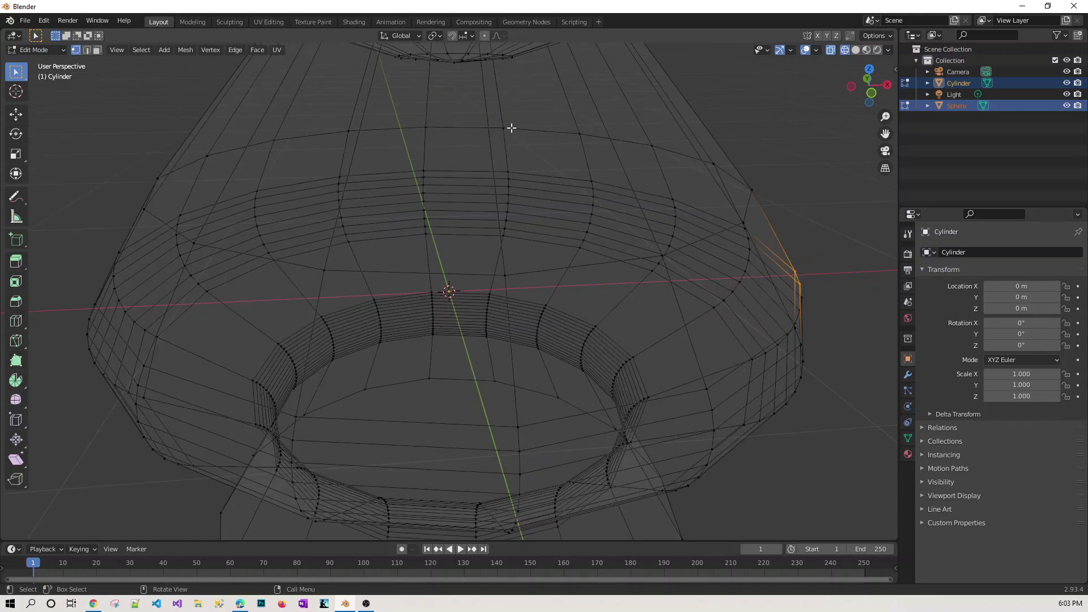
{"action": "scroll", "coordinate": [511, 128], "scroll_direction": "up", "scroll_amount": 1}
{"action": "middle_click_drag", "start_coordinate": [745, 122], "coordinate": [529, 244], "text": "shift"}
{"action": "left_click", "coordinate": [481, 226]}
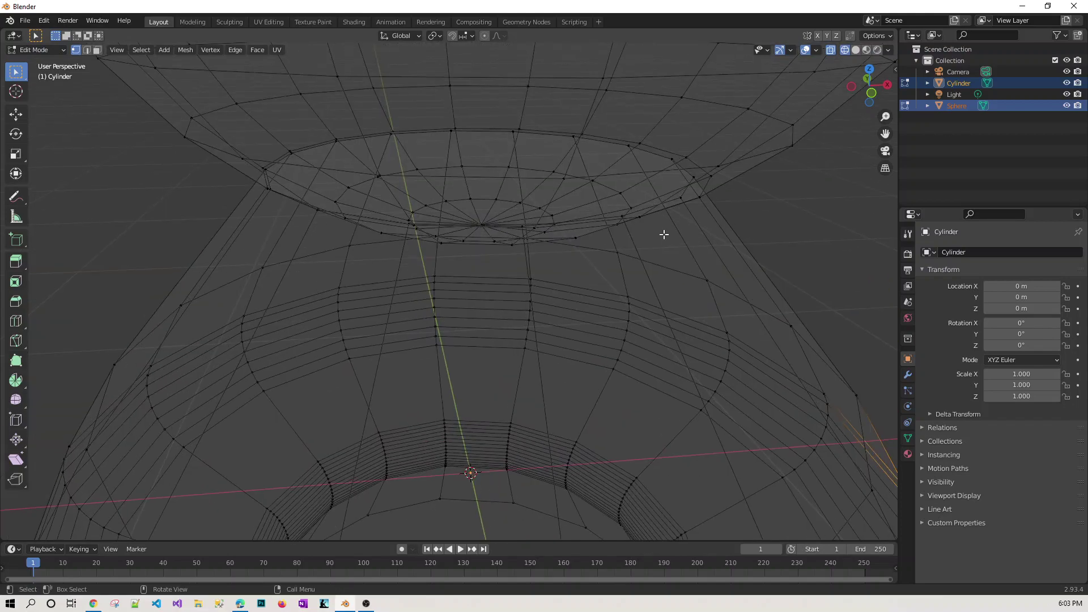
{"action": "key", "text": "x"}
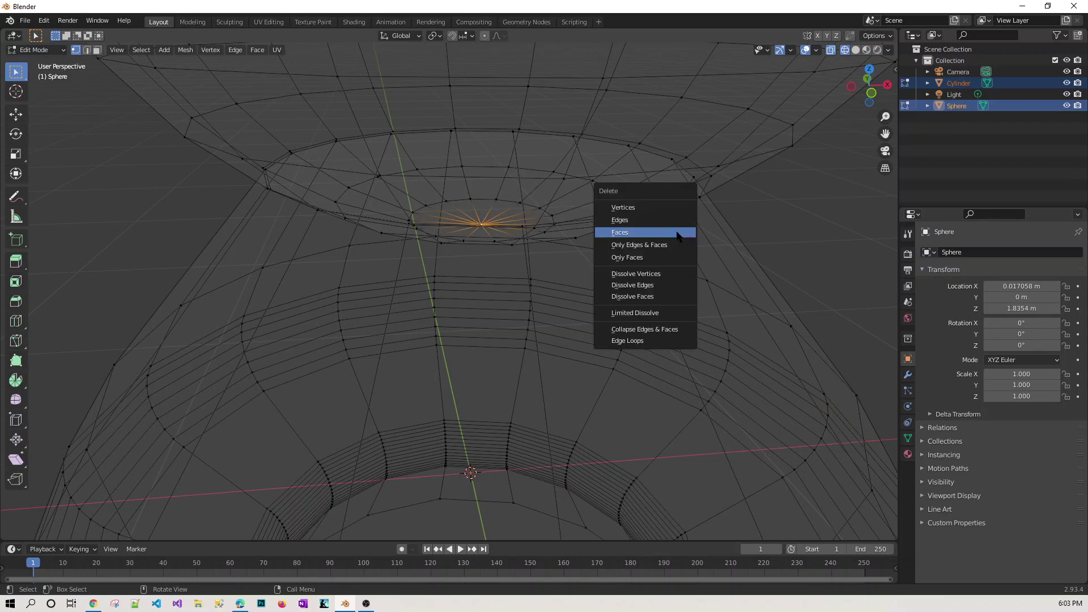
{"action": "left_click", "coordinate": [652, 208]}
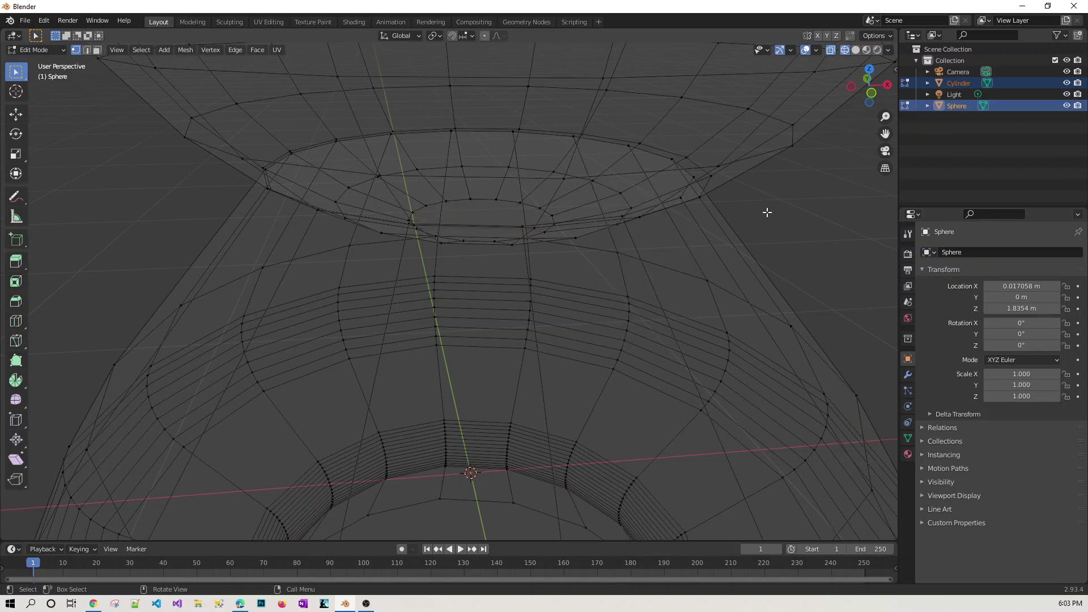
Delete all vertices of the innermost ring around the hole in the sphere's bottom
{"action": "left_click", "coordinate": [471, 198], "text": "shift"}
{"action": "left_click", "coordinate": [446, 200], "text": "shift"}
{"action": "left_click", "coordinate": [425, 205], "text": "shift"}
{"action": "left_click", "coordinate": [412, 212], "text": "shift"}
{"action": "middle_click_drag", "start_coordinate": [792, 236], "coordinate": [782, 201]}
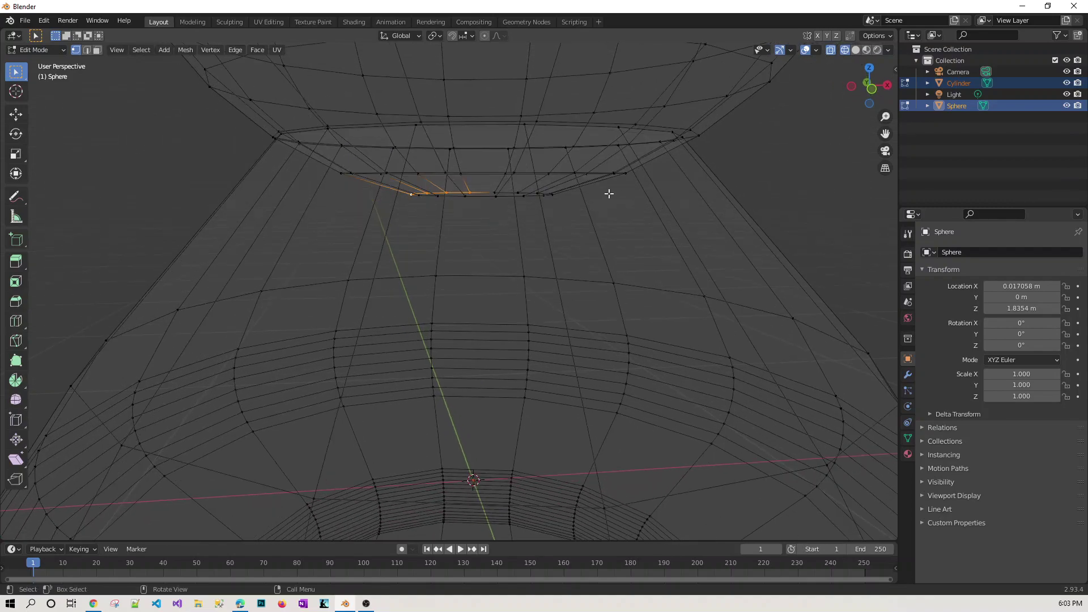
{"action": "left_click", "coordinate": [422, 193], "text": "shift"}
{"action": "left_click", "coordinate": [437, 196], "text": "shift"}
{"action": "left_click", "coordinate": [496, 196], "text": "shift"}
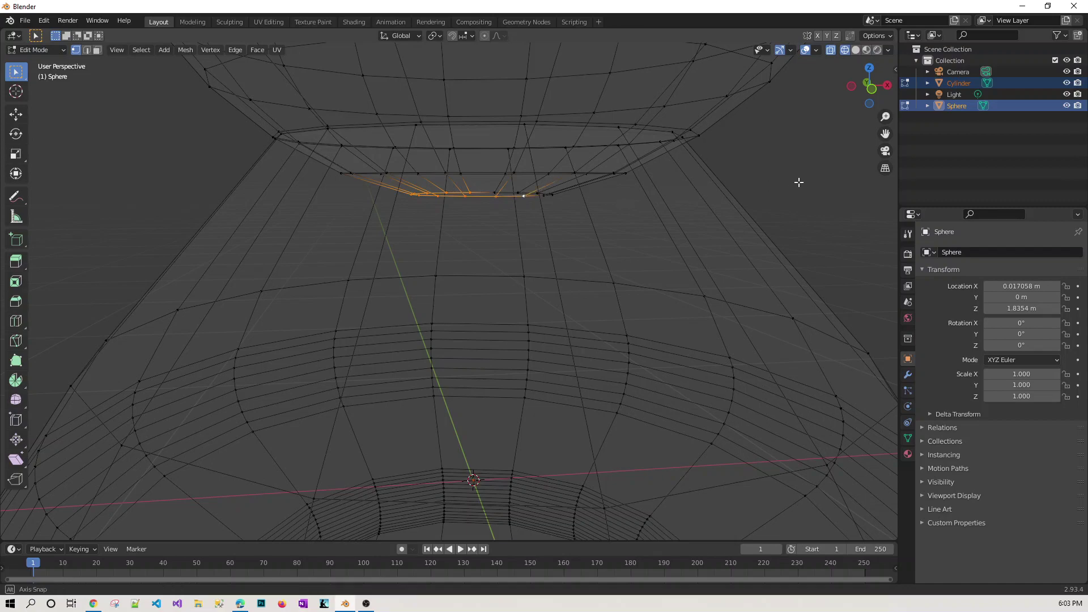
{"action": "middle_click_drag", "start_coordinate": [797, 179], "coordinate": [787, 184]}
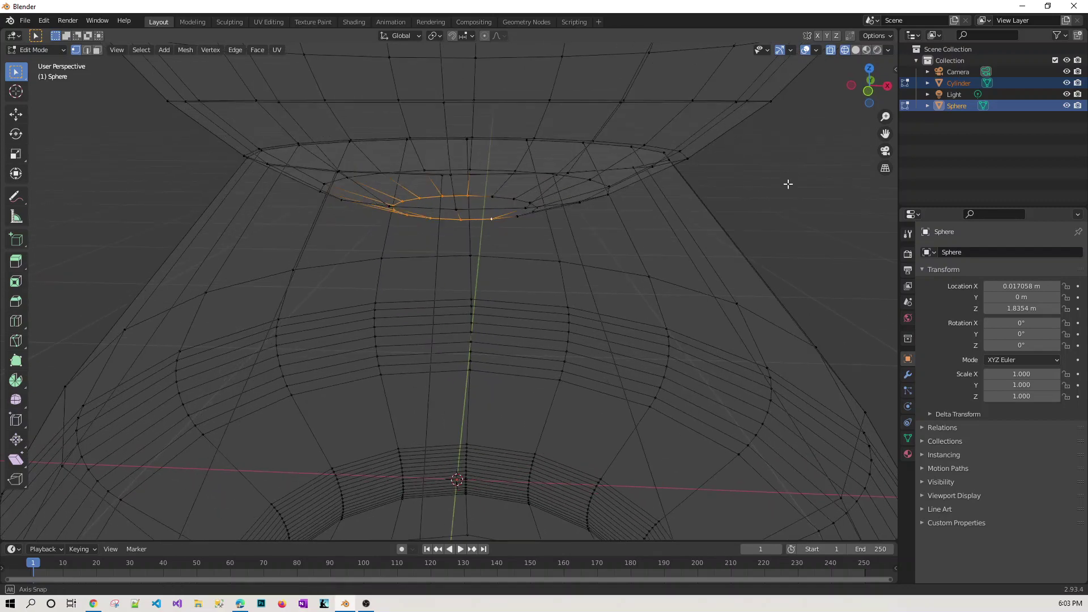
{"action": "left_click", "coordinate": [520, 217], "text": "shift"}
{"action": "left_click", "coordinate": [532, 209], "text": "shift"}
{"action": "middle_click_drag", "start_coordinate": [741, 197], "coordinate": [788, 195]}
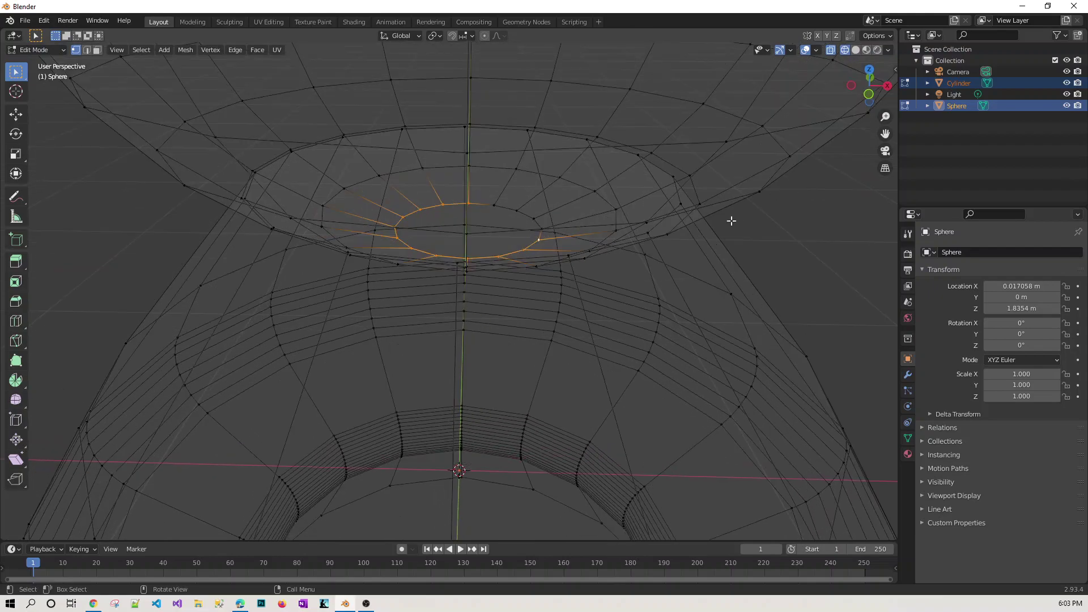
{"action": "middle_click_drag", "start_coordinate": [733, 221], "coordinate": [740, 227]}
{"action": "left_click", "coordinate": [535, 224], "text": "shift"}
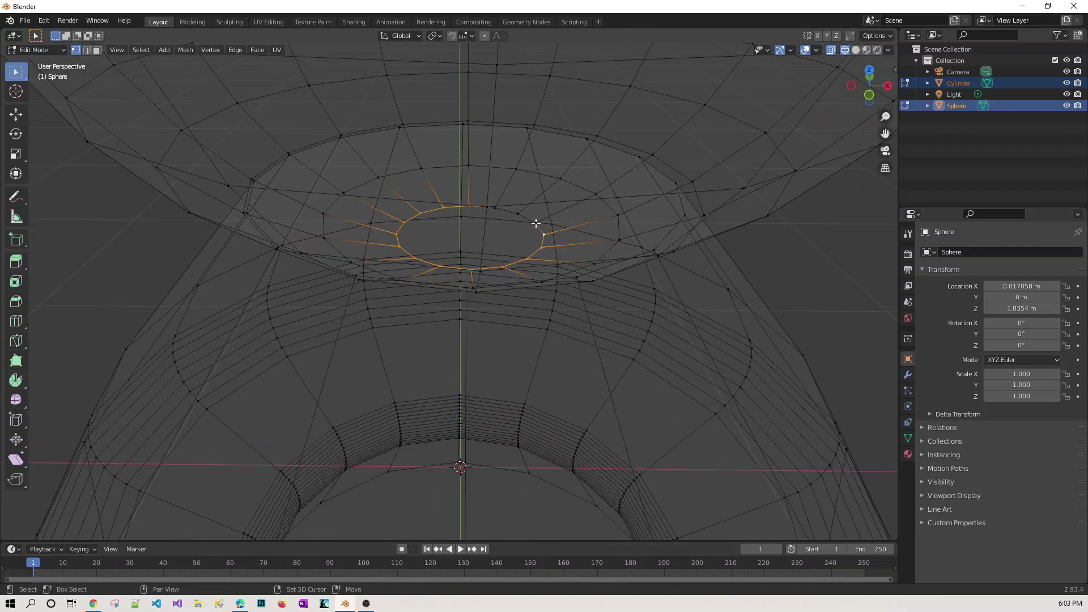
{"action": "left_click", "coordinate": [517, 212], "text": "shift"}
{"action": "left_click", "coordinate": [496, 208], "text": "shift"}
{"action": "key", "text": "x"}
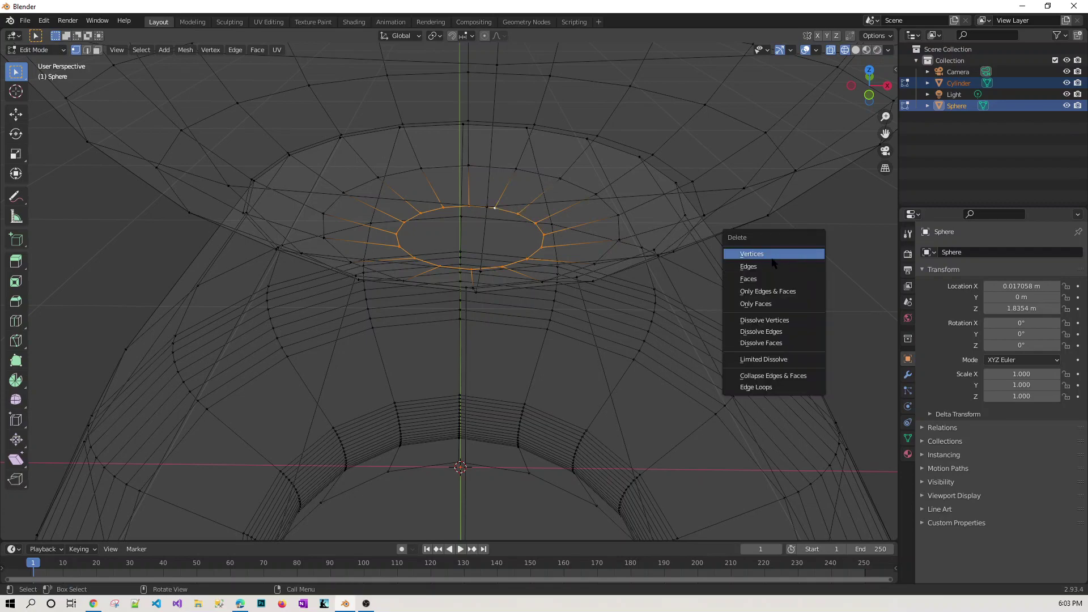
{"action": "left_click", "coordinate": [780, 258]}
Widen the sphere's bottom opening by deleting every vertex of the ring that now borders it
{"action": "middle_click_drag", "start_coordinate": [828, 277], "coordinate": [826, 260]}
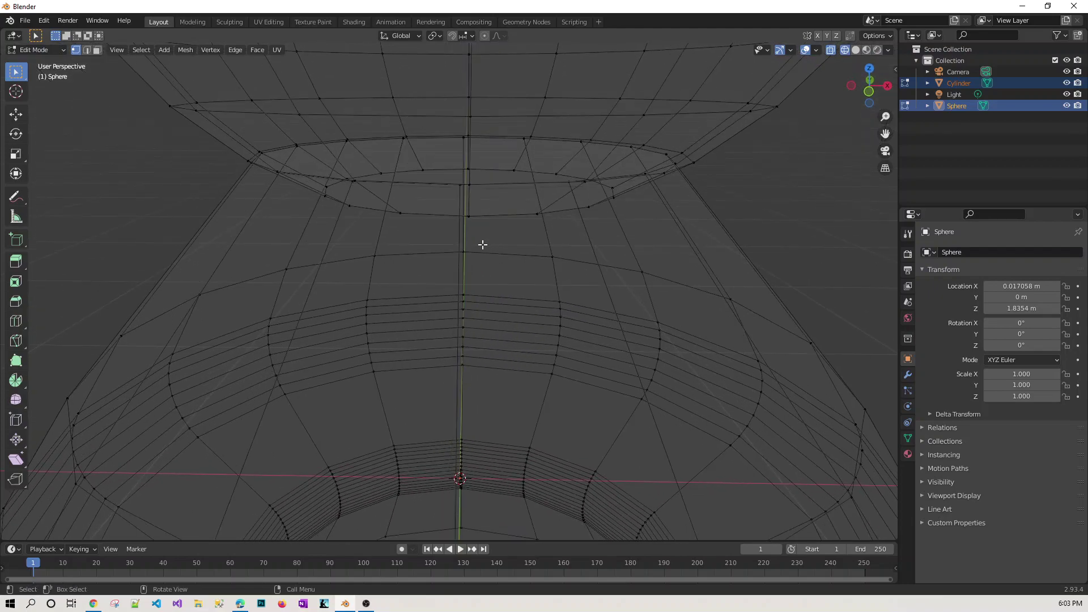
{"action": "left_click", "coordinate": [401, 214], "text": "shift"}
{"action": "left_click", "coordinate": [487, 216], "text": "shift"}
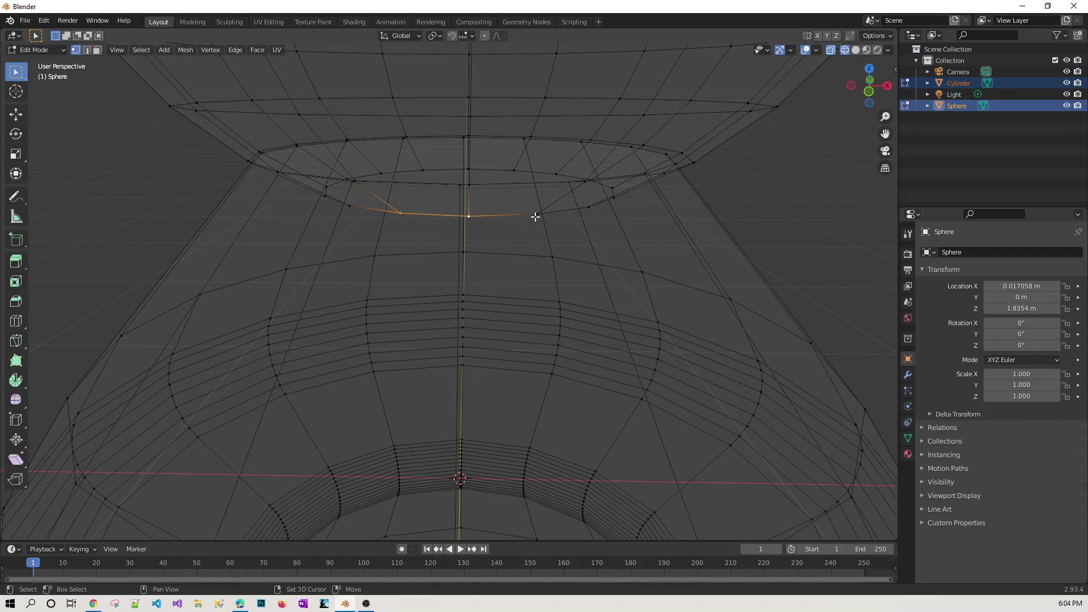
{"action": "left_click", "coordinate": [539, 216], "text": "shift"}
{"action": "left_click", "coordinate": [590, 206], "text": "shift"}
{"action": "left_click", "coordinate": [613, 197], "text": "shift"}
{"action": "left_click", "coordinate": [612, 188], "text": "shift"}
{"action": "middle_click_drag", "start_coordinate": [742, 203], "coordinate": [750, 212]}
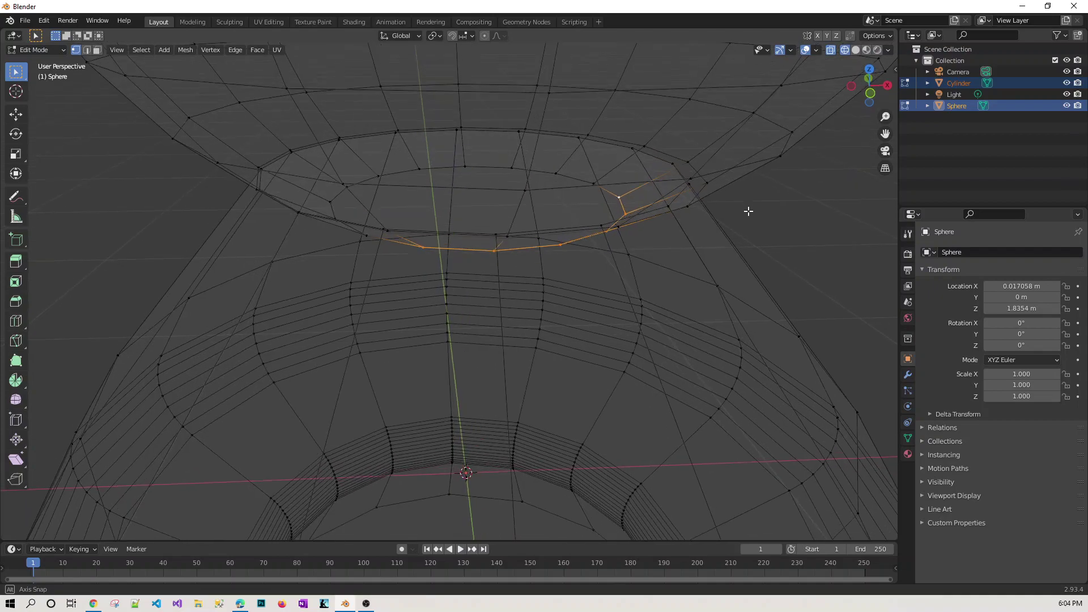
{"action": "left_click", "coordinate": [593, 183], "text": "shift"}
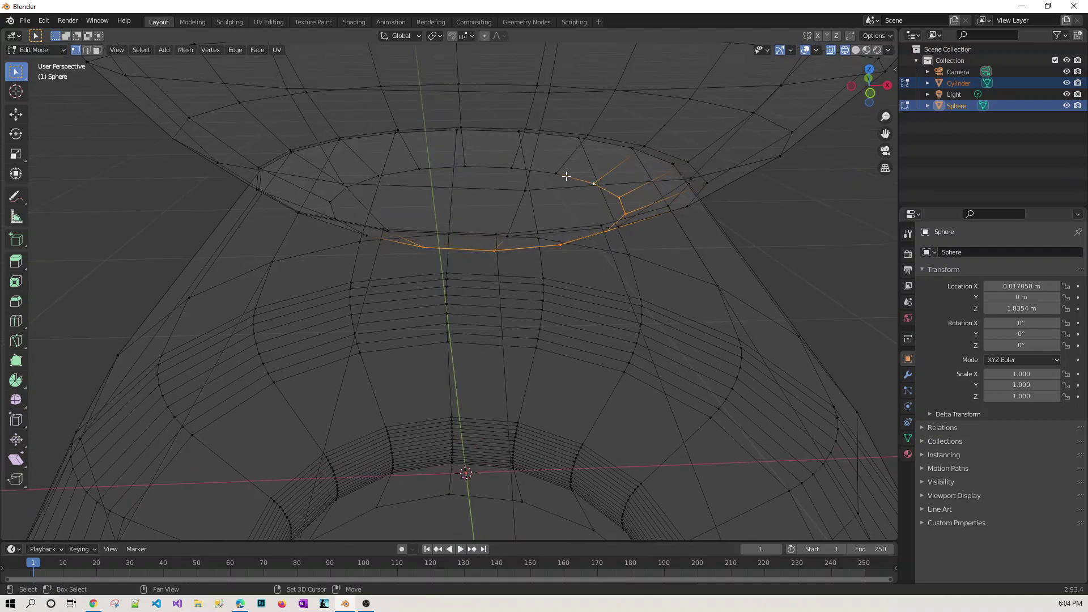
{"action": "left_click", "coordinate": [555, 173], "text": "shift"}
{"action": "left_click", "coordinate": [511, 167], "text": "shift"}
{"action": "left_click", "coordinate": [465, 166], "text": "shift"}
{"action": "left_click", "coordinate": [419, 169], "text": "shift"}
{"action": "left_click", "coordinate": [378, 177], "text": "shift"}
{"action": "middle_click_drag", "start_coordinate": [379, 189], "coordinate": [412, 194]}
{"action": "left_click", "coordinate": [345, 188], "text": "shift"}
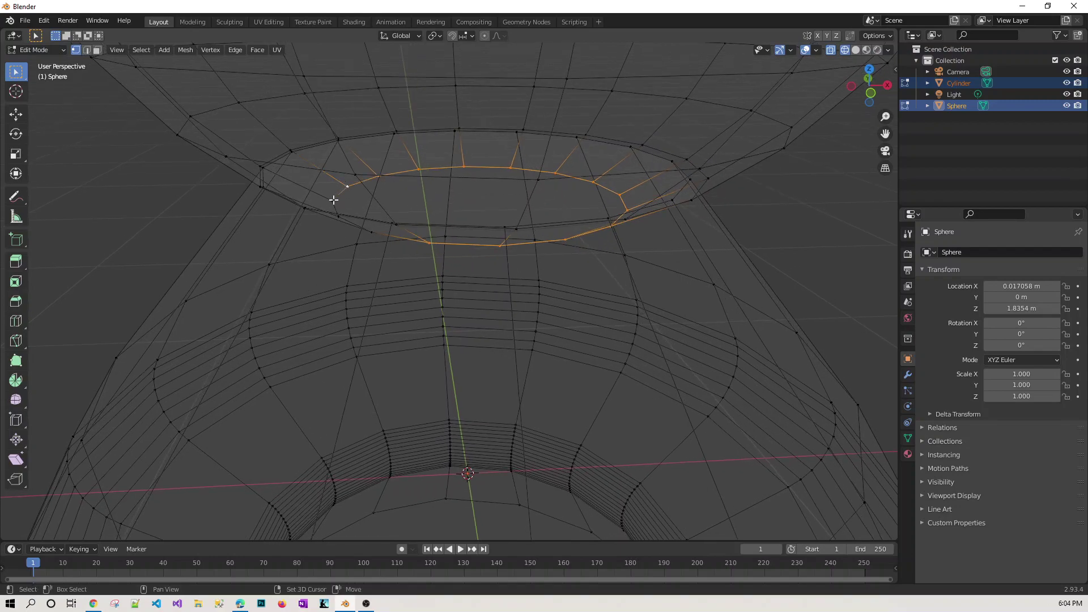
{"action": "left_click", "coordinate": [332, 200], "text": "shift"}
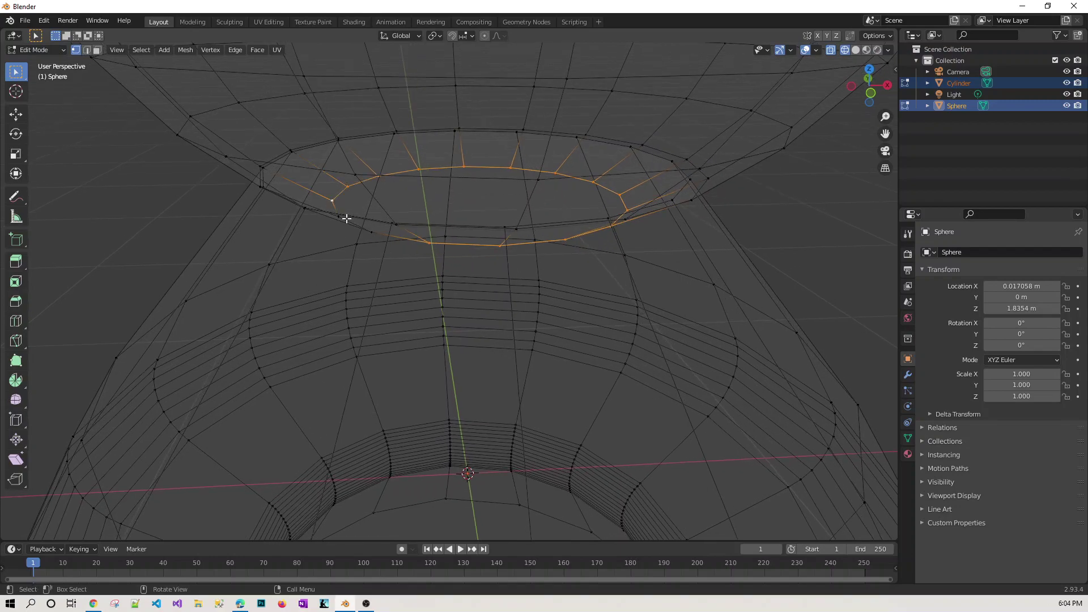
{"action": "left_click", "coordinate": [373, 230], "text": "shift"}
{"action": "middle_click_drag", "start_coordinate": [753, 224], "coordinate": [728, 245]}
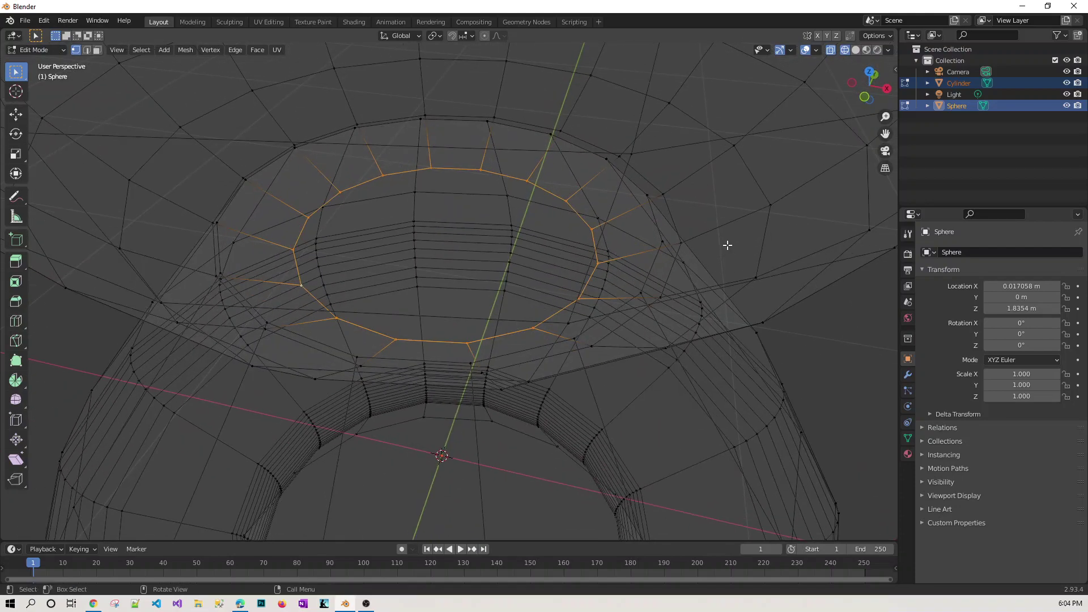
{"action": "key", "text": "x"}
{"action": "left_click", "coordinate": [708, 246]}
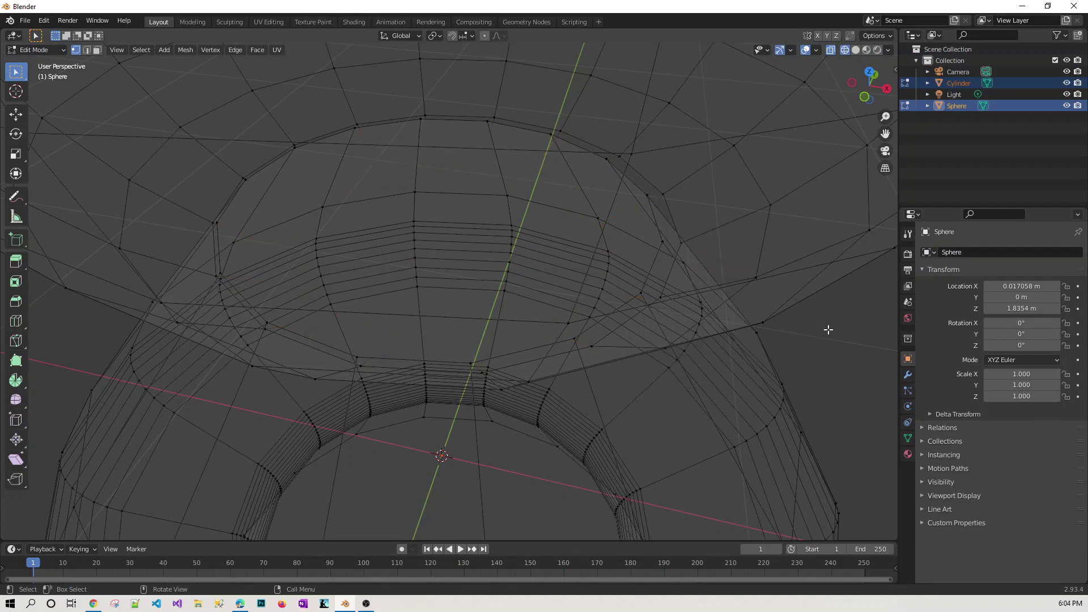
Switch the viewport to solid shading and return to Object Mode
{"action": "middle_click_drag", "start_coordinate": [834, 334], "coordinate": [685, 261]}
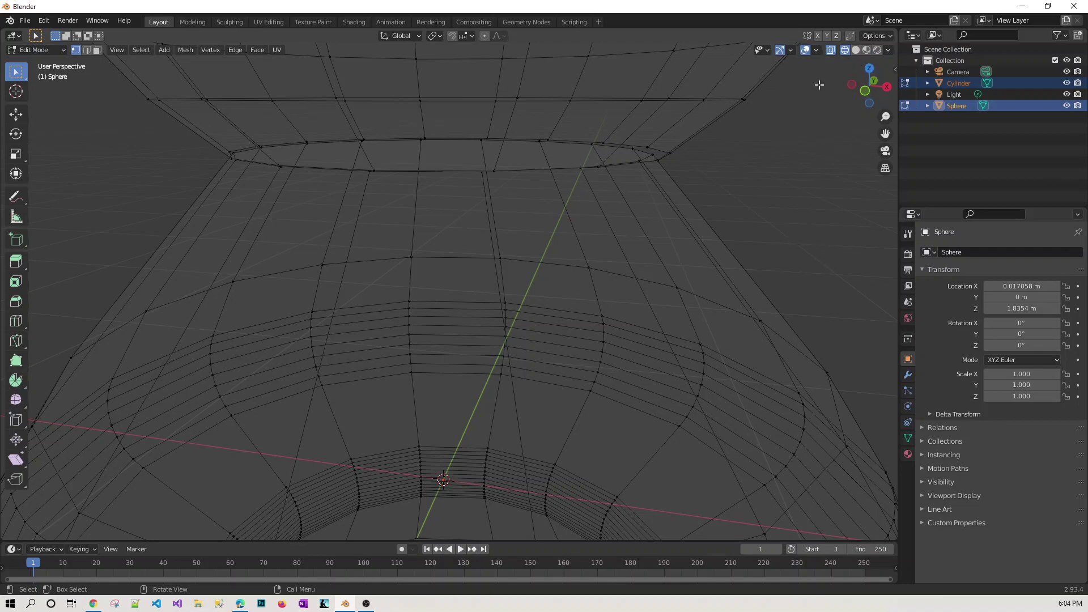
{"action": "key", "text": "shift+z"}
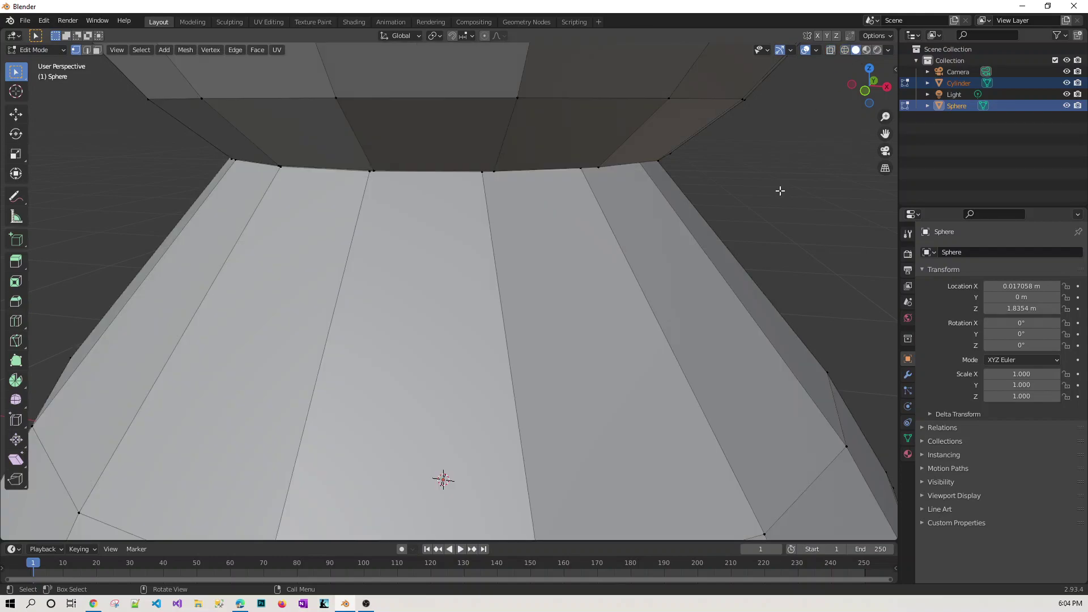
{"action": "key", "text": "Tab"}
{"action": "scroll", "coordinate": [777, 207], "scroll_direction": "down", "scroll_amount": 5}
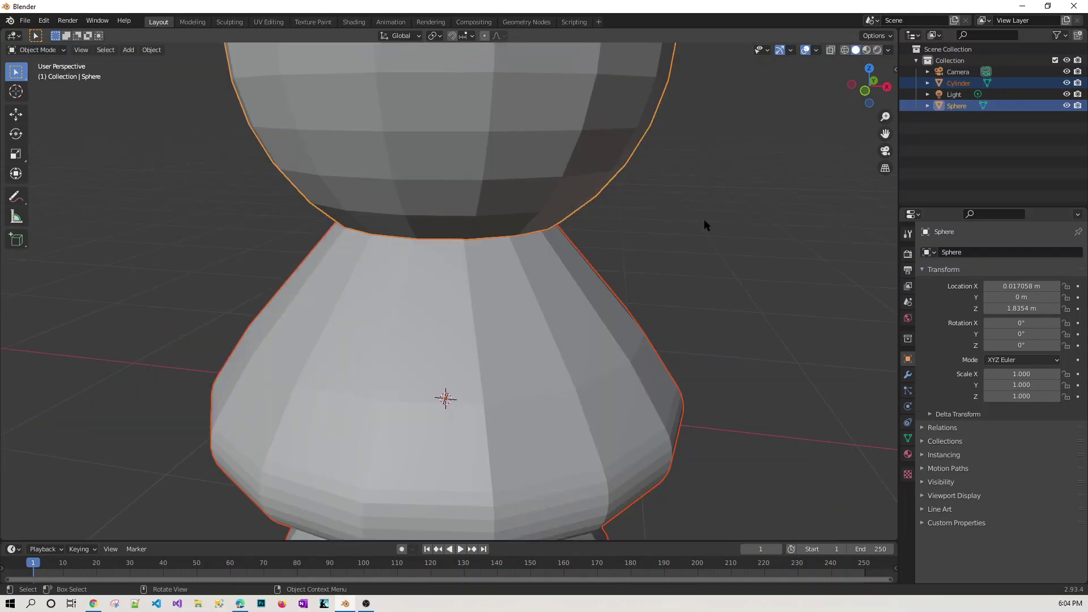
Move only the sphere up about 0.039 m along the global Z axis
{"action": "left_click", "coordinate": [555, 133]}
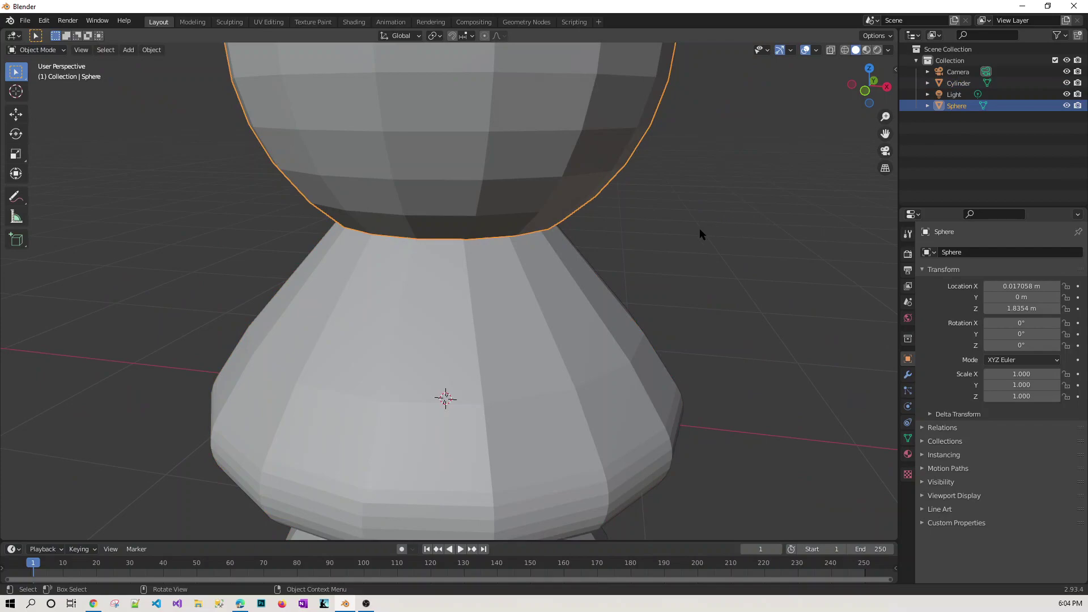
{"action": "key", "text": "g"}
{"action": "key", "text": "z"}
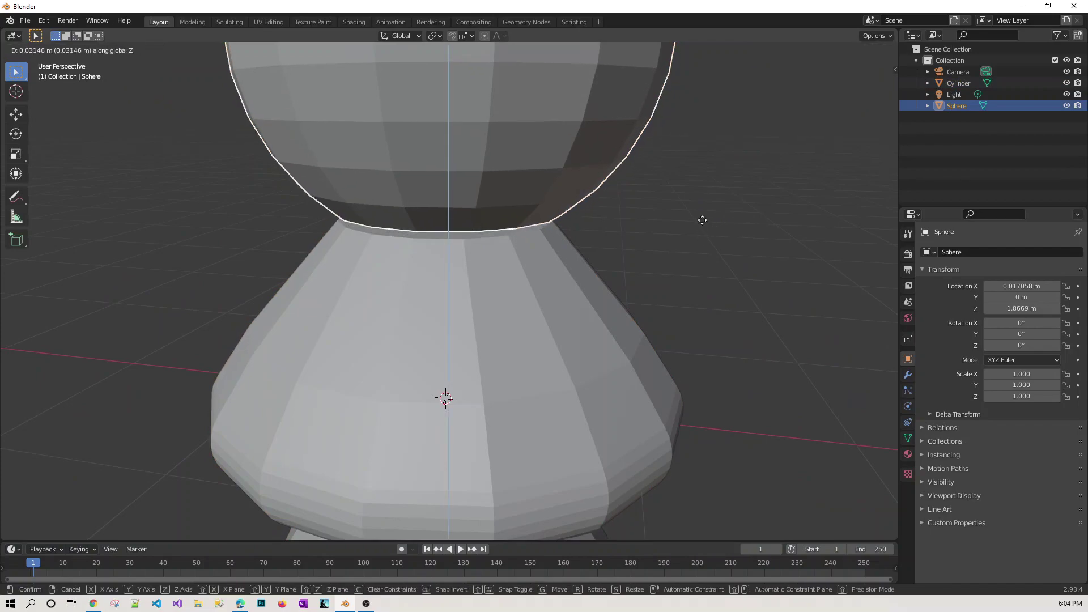
{"action": "left_click", "coordinate": [705, 235]}
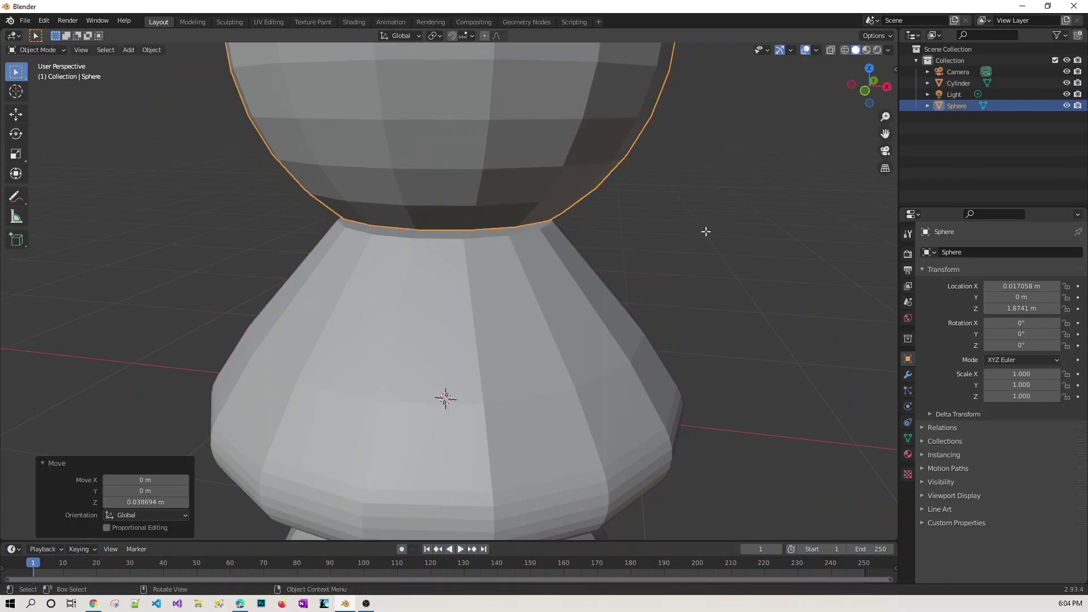
{"action": "key", "text": "Tab"}
{"action": "key", "text": "Tab"}
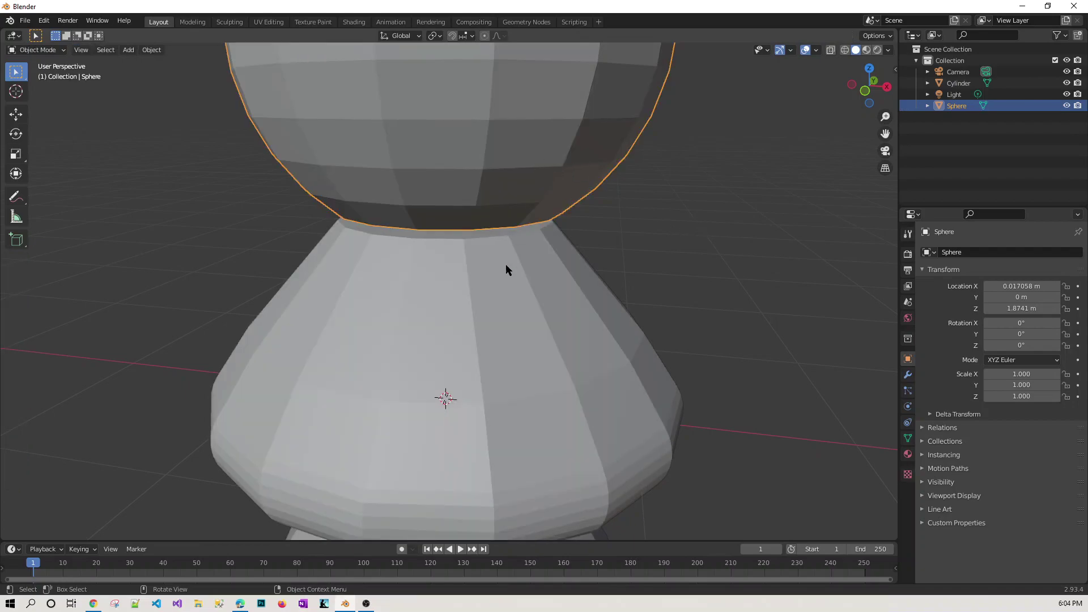
Edit the sphere and cylinder together and delete the narrow ring of faces at the cylinder's top
{"action": "left_click", "coordinate": [501, 291], "text": "shift"}
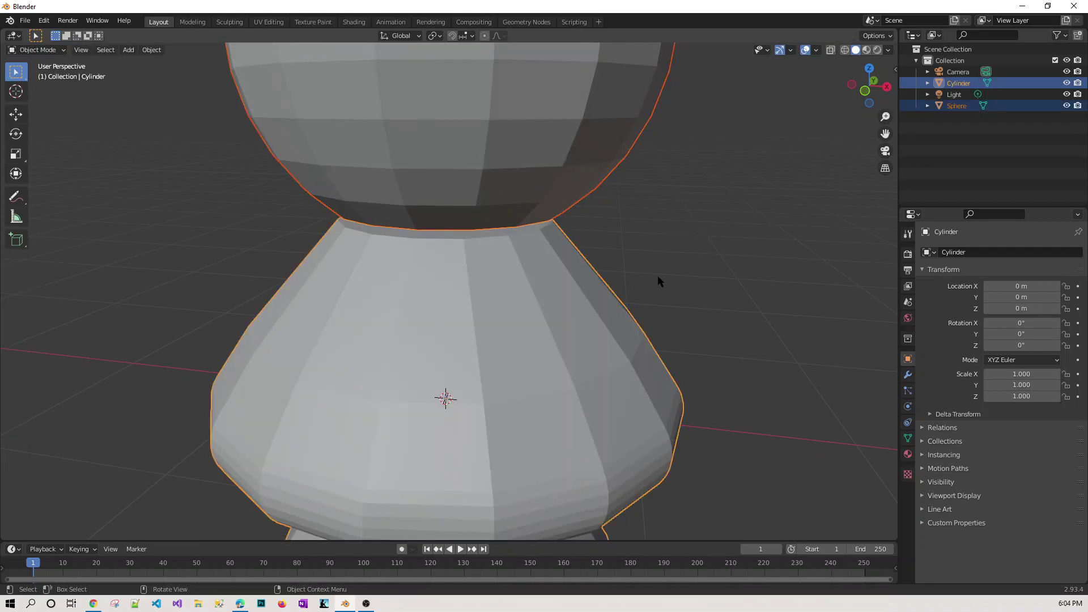
{"action": "key", "text": "Tab"}
{"action": "middle_click_drag", "start_coordinate": [680, 281], "coordinate": [681, 275]}
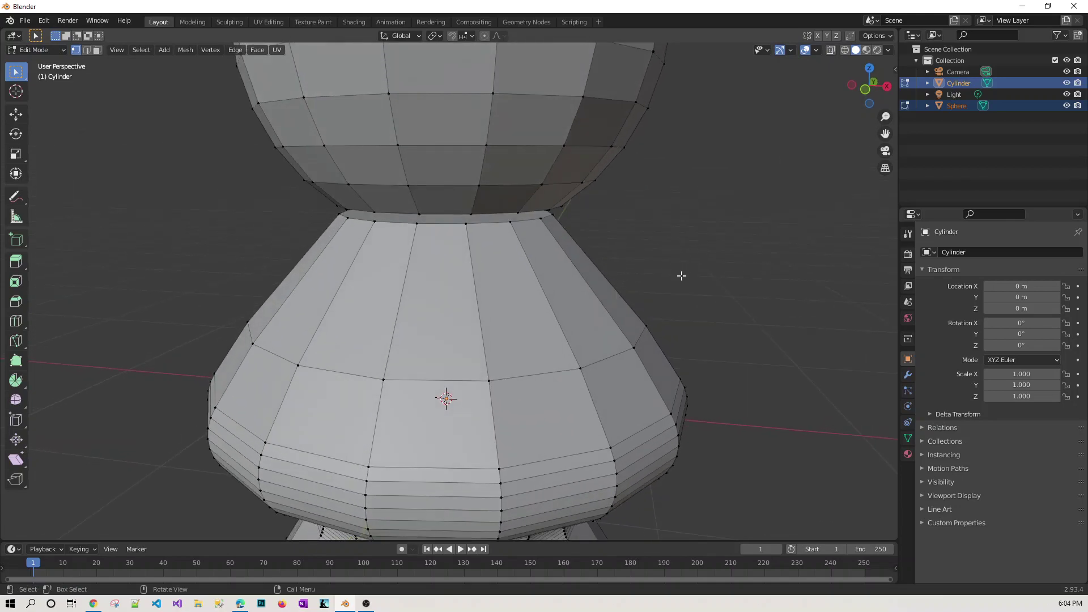
{"action": "key", "text": "3"}
{"action": "left_click", "coordinate": [493, 221], "text": "alt"}
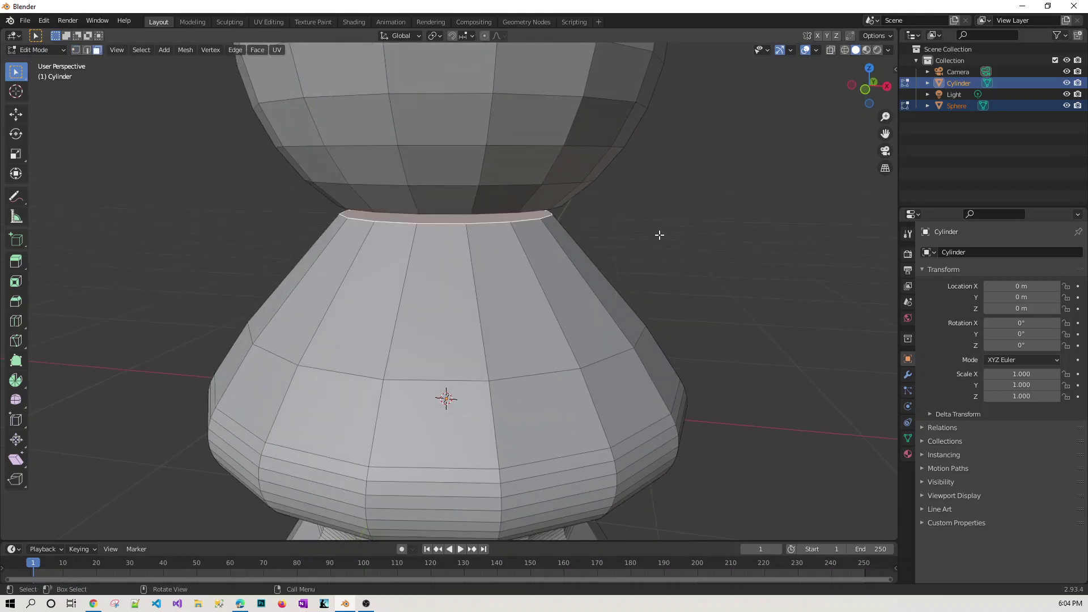
{"action": "key", "text": "x"}
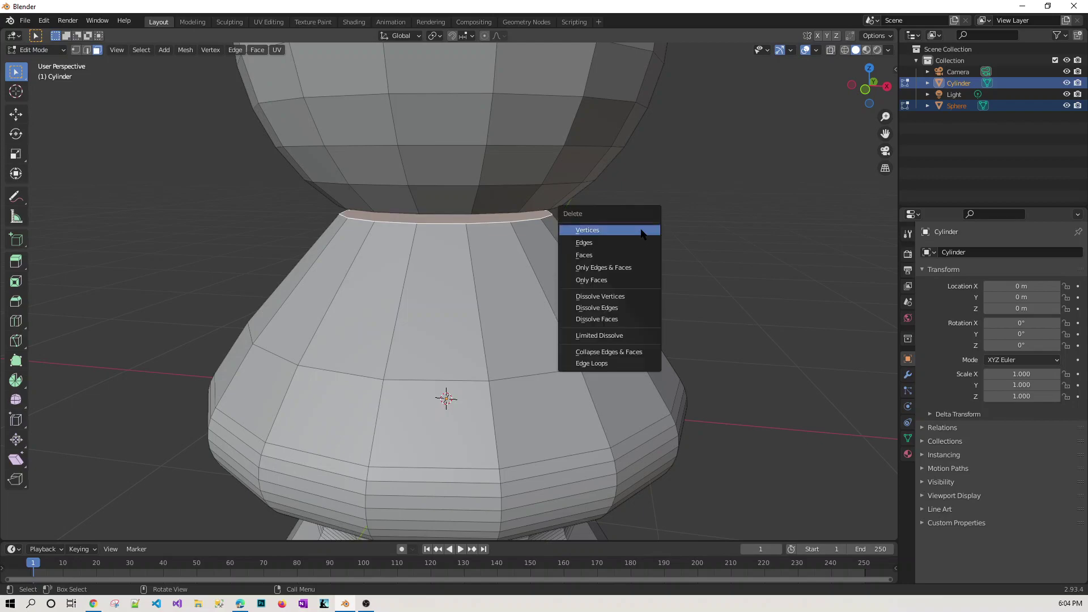
{"action": "left_click", "coordinate": [622, 254]}
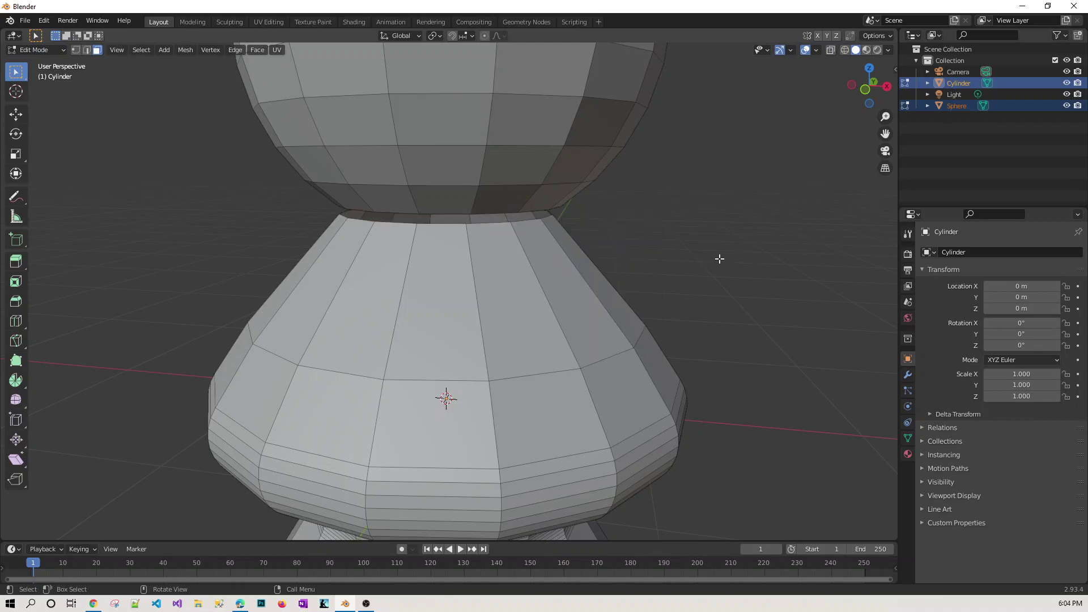
In wireframe and edge select mode, try to bridge the cylinder's top edge loop with the sphere's bottom edge loop, and clear the selection
{"action": "scroll", "coordinate": [715, 249], "scroll_direction": "up", "scroll_amount": 3}
{"action": "scroll", "coordinate": [714, 247], "scroll_direction": "up", "scroll_amount": 4}
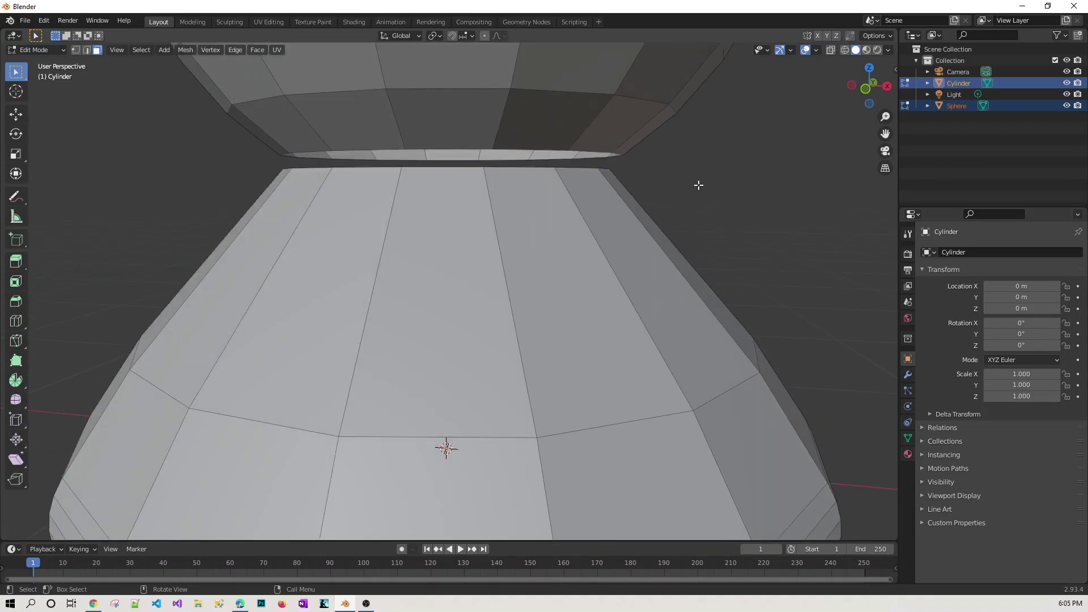
{"action": "scroll", "coordinate": [699, 184], "scroll_direction": "up", "scroll_amount": 2, "text": "shift"}
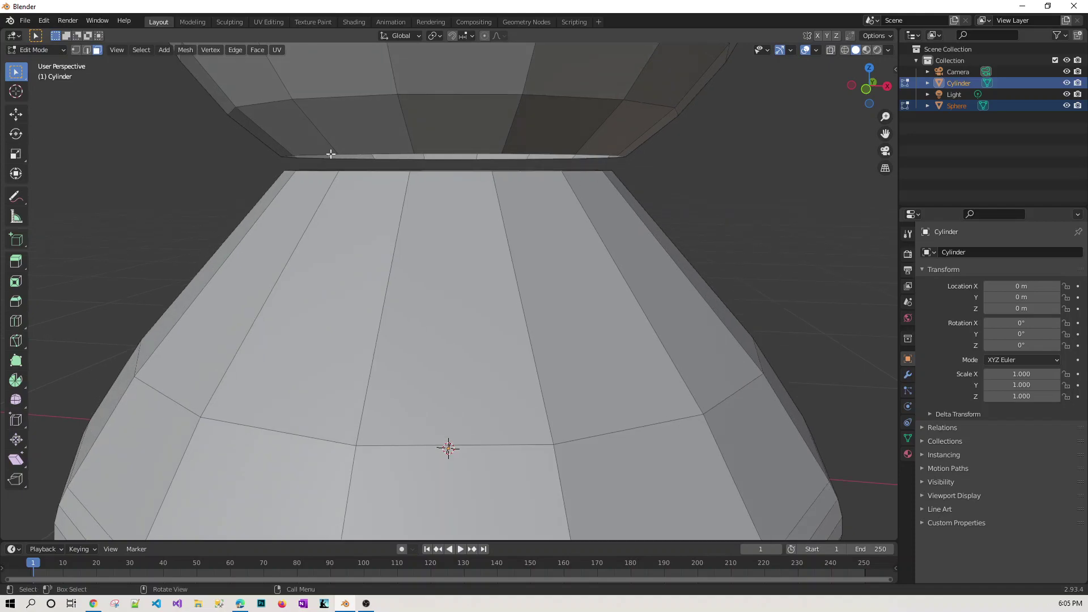
{"action": "middle_click_drag", "start_coordinate": [701, 180], "coordinate": [700, 185]}
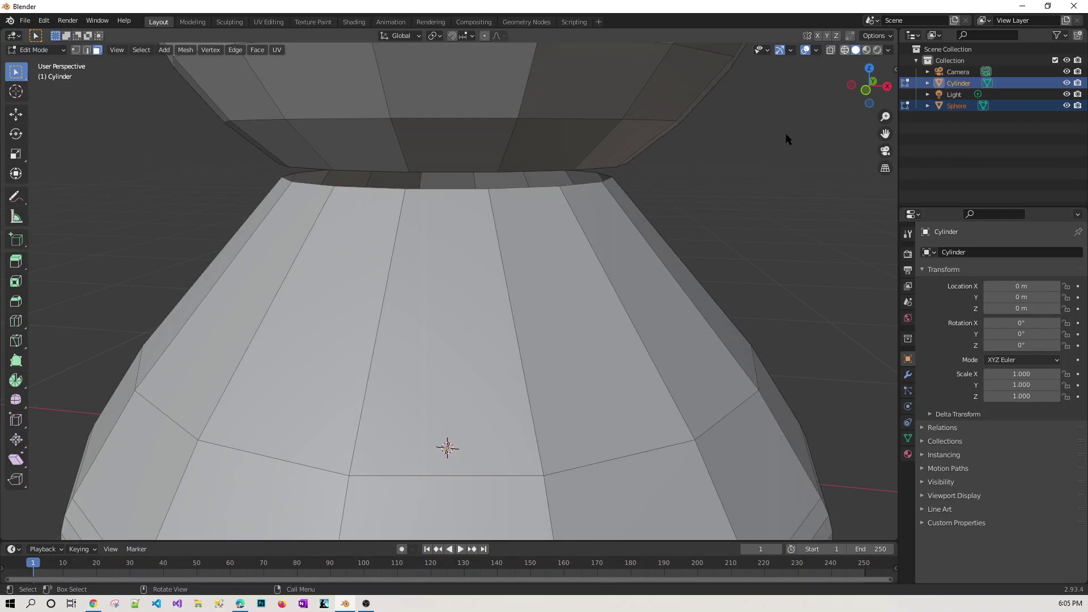
{"action": "key", "text": "shift+z"}
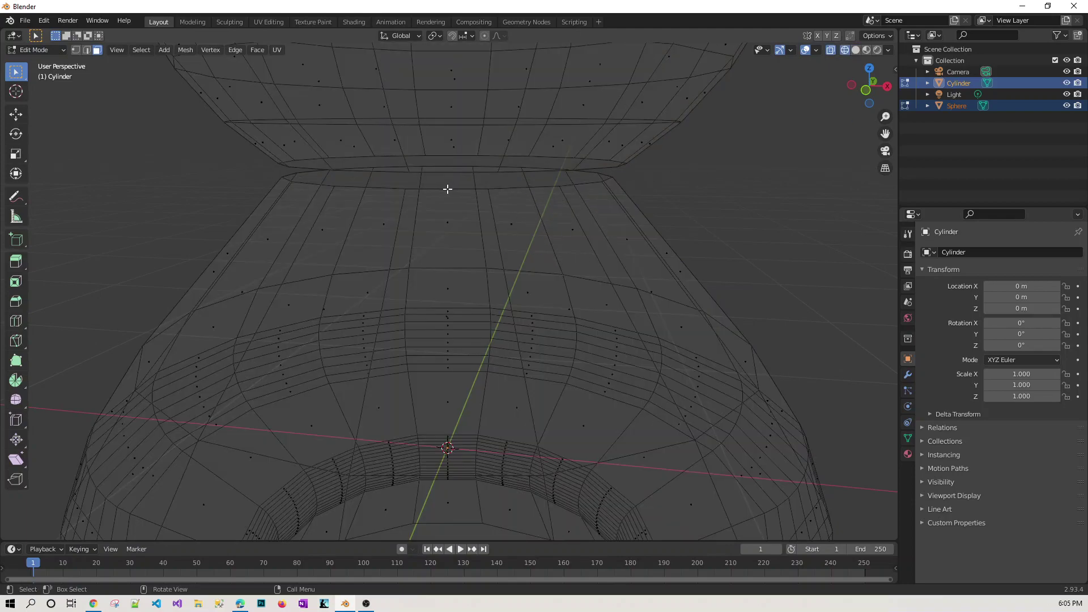
{"action": "left_click", "coordinate": [87, 51]}
{"action": "left_click", "coordinate": [445, 190], "text": "alt"}
{"action": "middle_click_drag", "start_coordinate": [733, 177], "coordinate": [795, 181]}
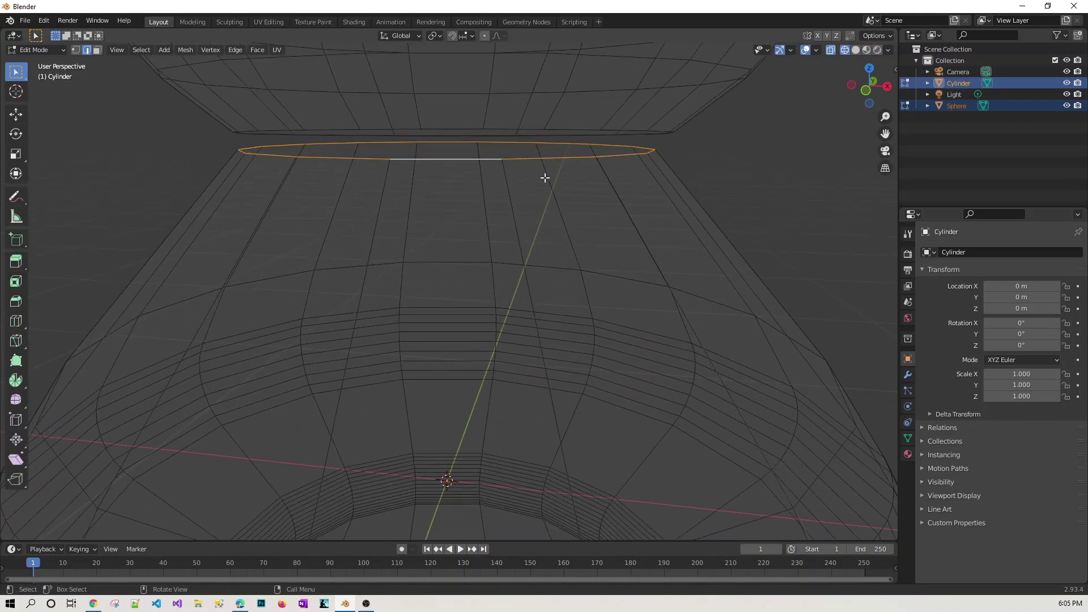
{"action": "left_click", "coordinate": [451, 136], "text": "alt+shift"}
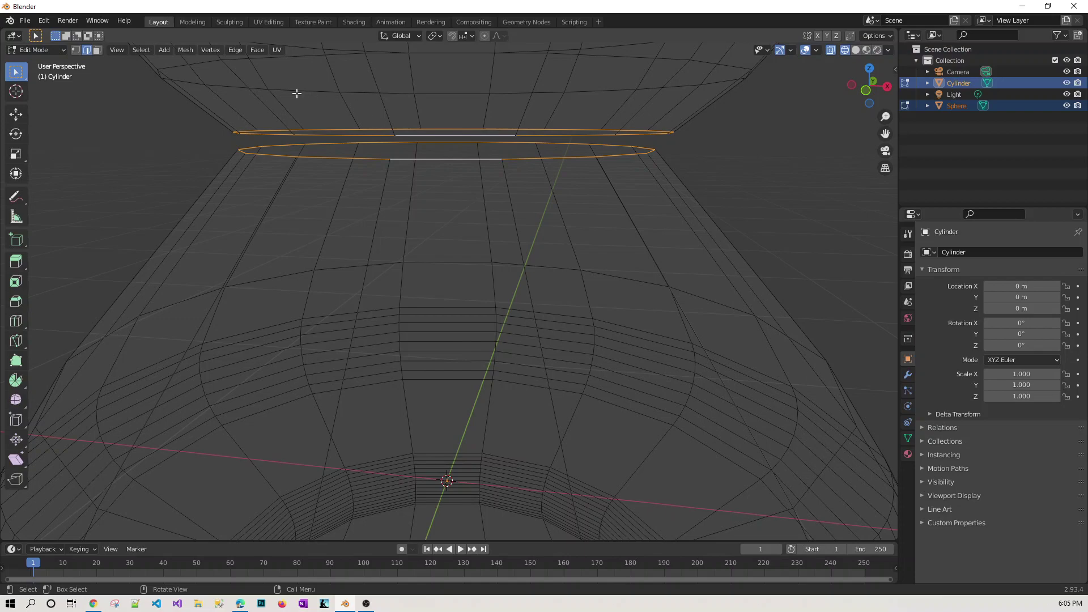
{"action": "left_click", "coordinate": [235, 50]}
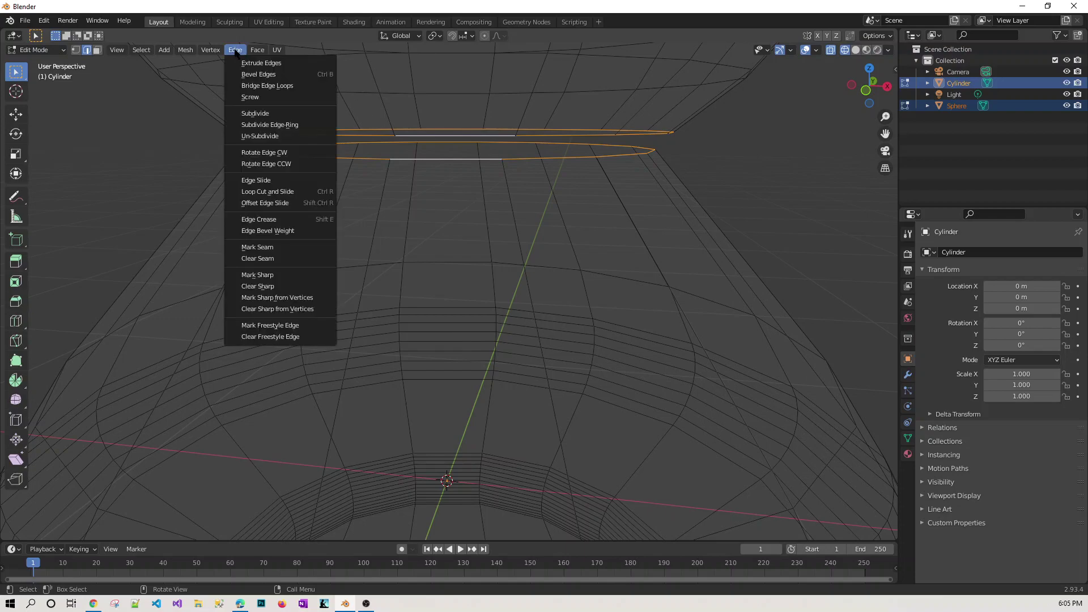
{"action": "left_click", "coordinate": [262, 86]}
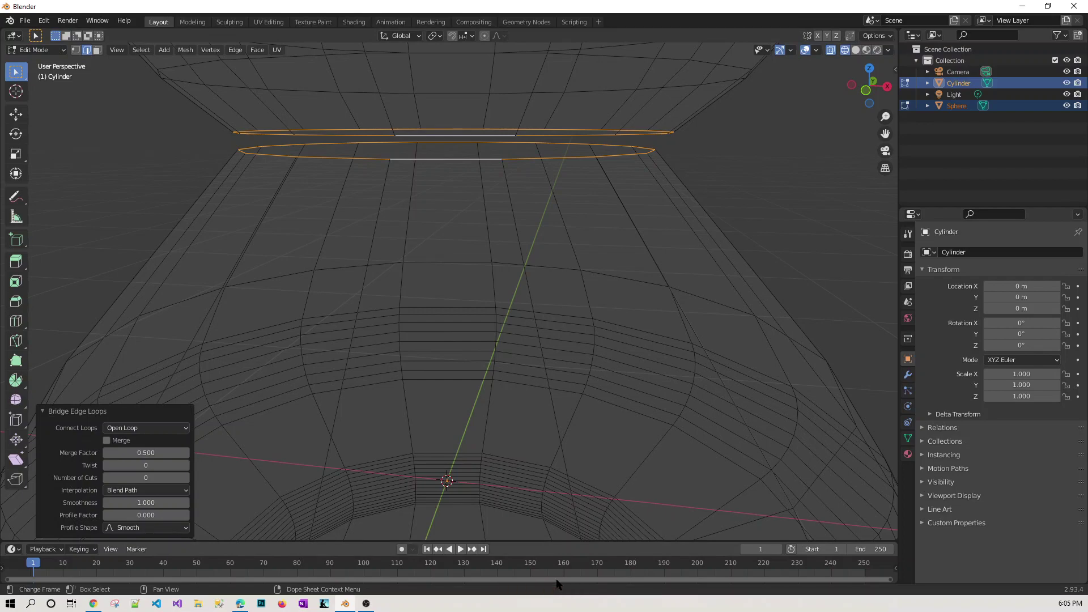
{"action": "left_click", "coordinate": [804, 257]}
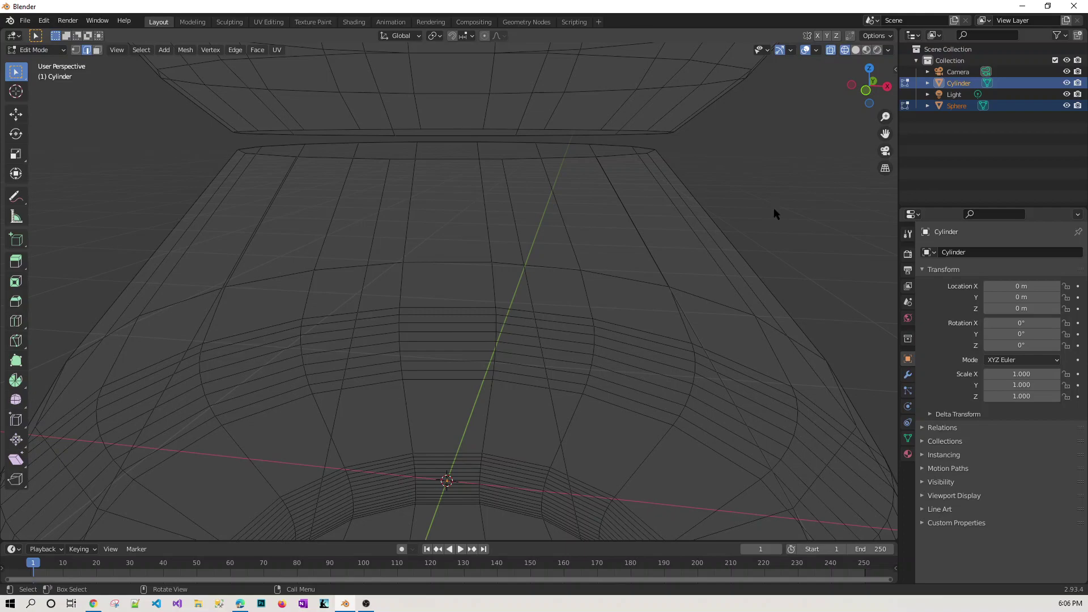
Return to Object Mode and join the cylinder and sphere into one object, with the sphere as the active object
{"action": "key", "text": "Tab"}
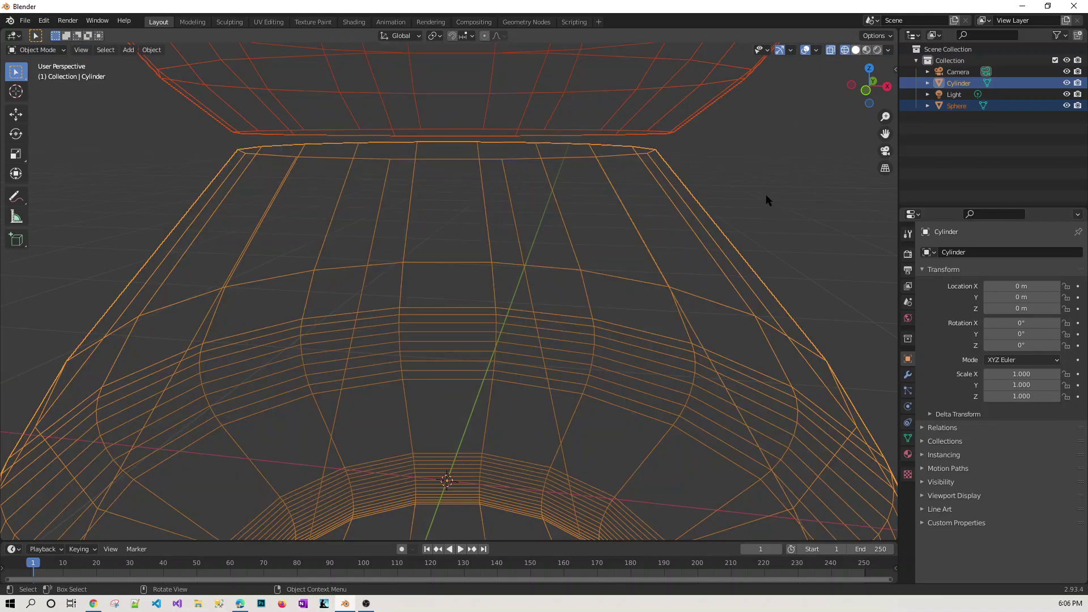
{"action": "scroll", "coordinate": [772, 212], "scroll_direction": "down", "scroll_amount": 5}
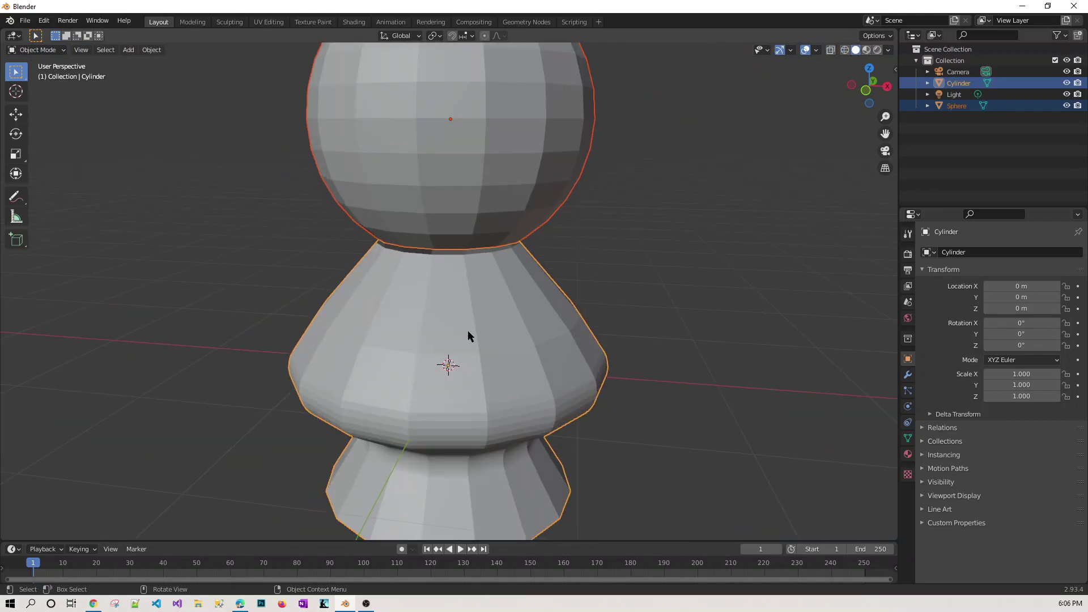
{"action": "left_click", "coordinate": [551, 306]}
{"action": "left_click", "coordinate": [457, 176], "text": "shift"}
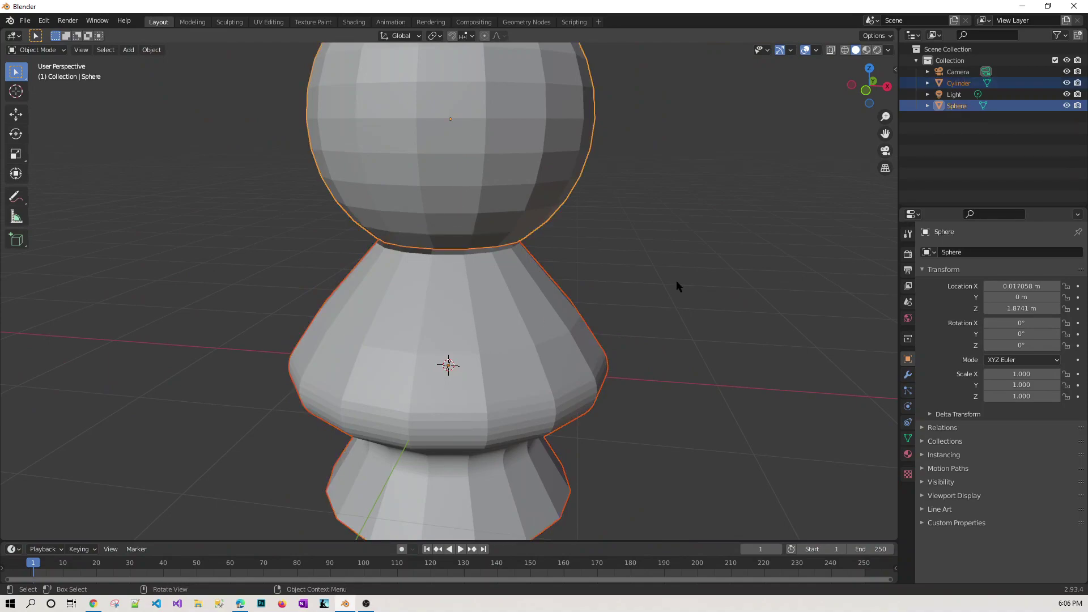
{"action": "key", "text": "ctrl+j"}
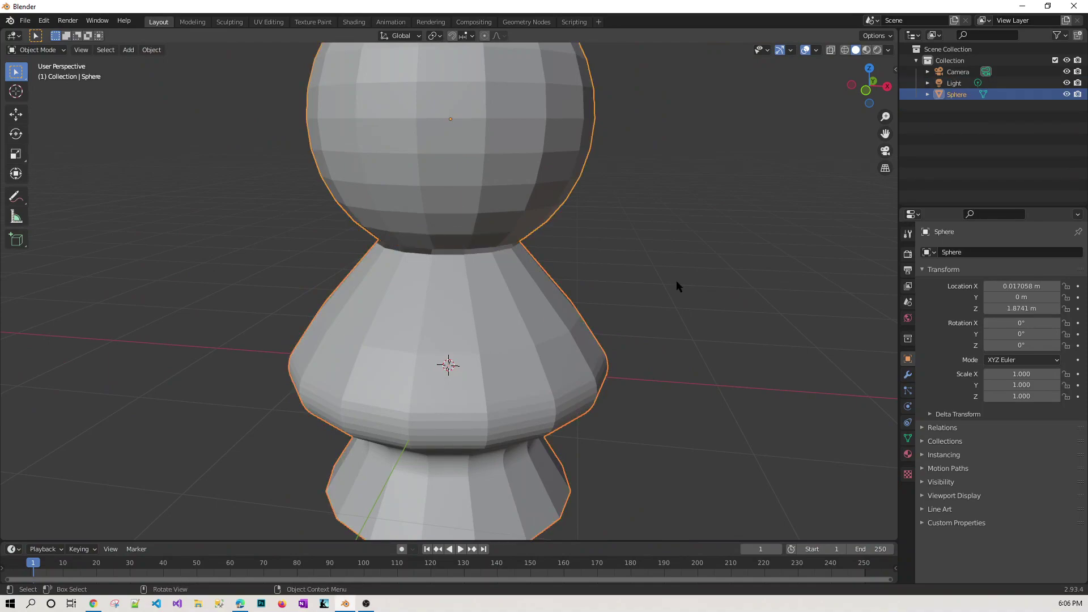
{"action": "middle_click_drag", "start_coordinate": [664, 321], "coordinate": [530, 243]}
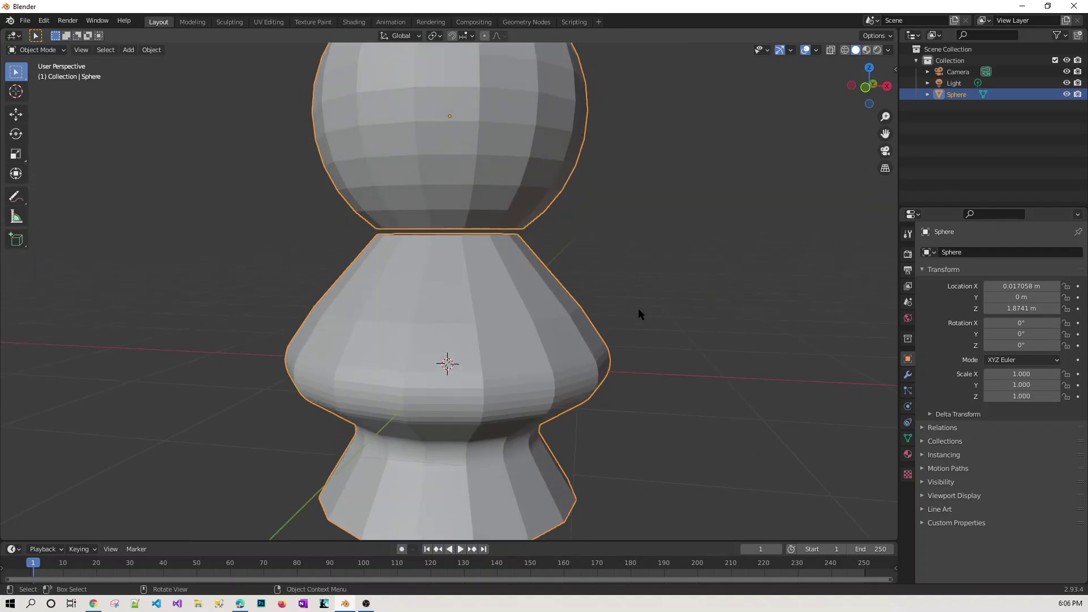
In wireframe Edit Mode, bridge the sphere's open bottom edge loop with the cylinder's open top edge loop, and clear the selection
{"action": "key", "text": "Tab"}
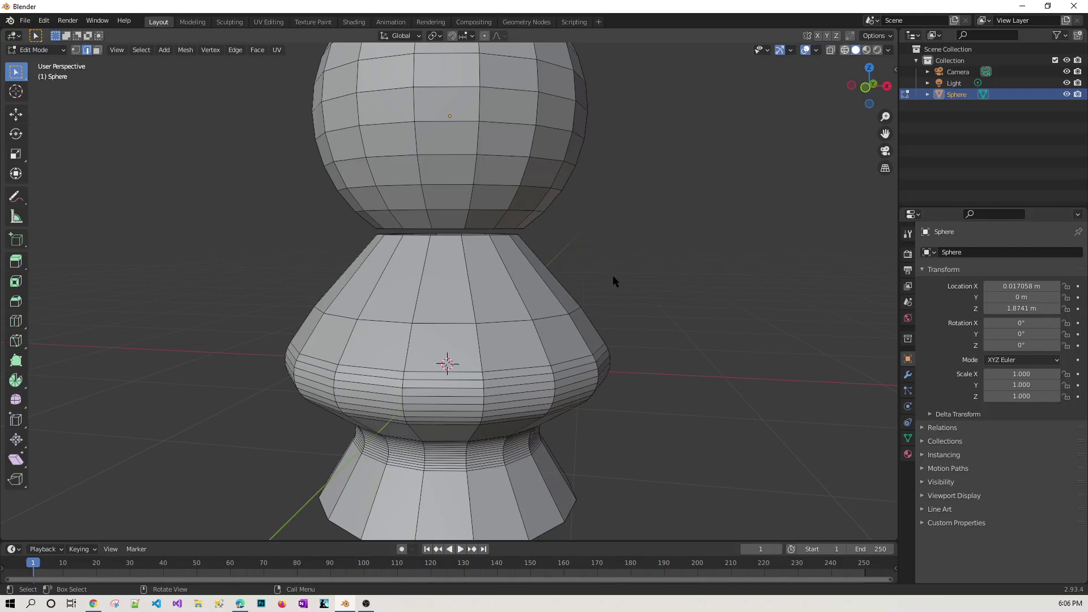
{"action": "key", "text": "shift+z"}
{"action": "middle_click_drag", "start_coordinate": [607, 289], "coordinate": [590, 275]}
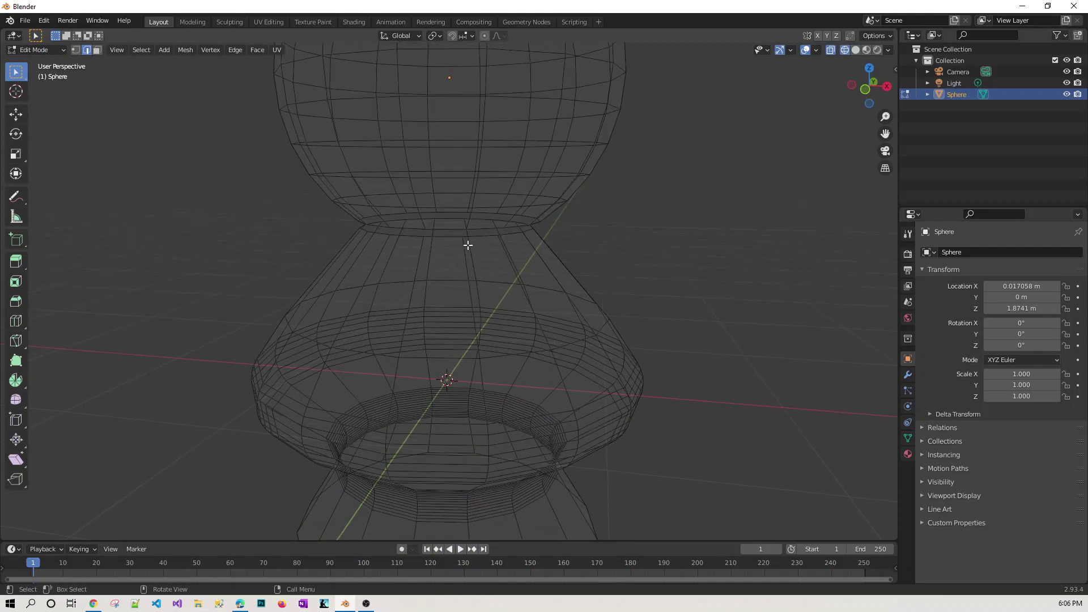
{"action": "left_click", "coordinate": [449, 236], "text": "alt"}
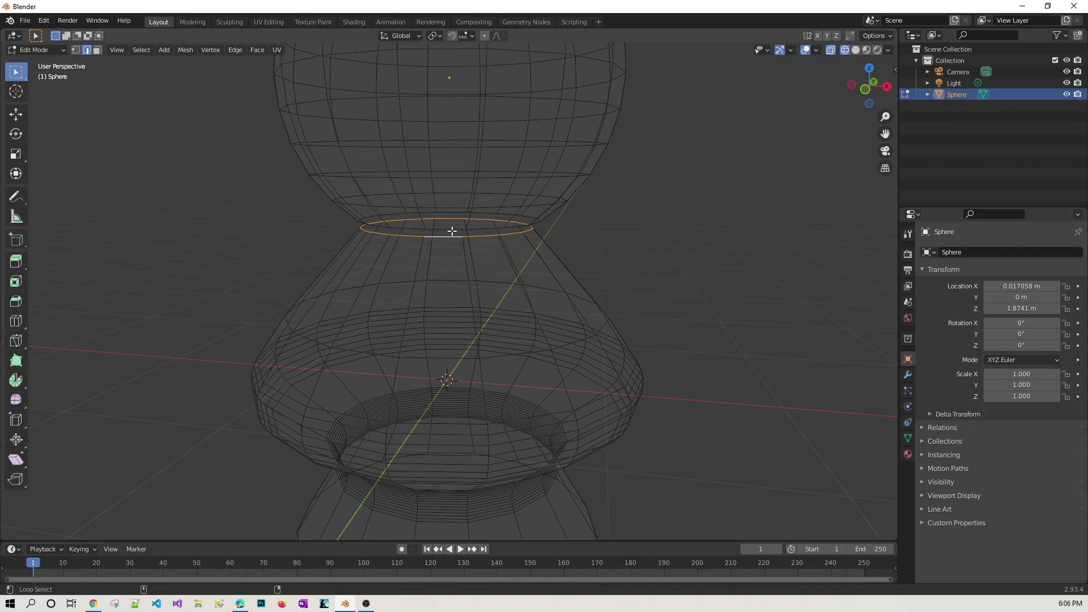
{"action": "middle_click_drag", "start_coordinate": [687, 274], "coordinate": [624, 240]}
{"action": "scroll", "coordinate": [624, 240], "scroll_direction": "up", "scroll_amount": 3}
{"action": "scroll", "coordinate": [624, 241], "scroll_direction": "up", "scroll_amount": 2}
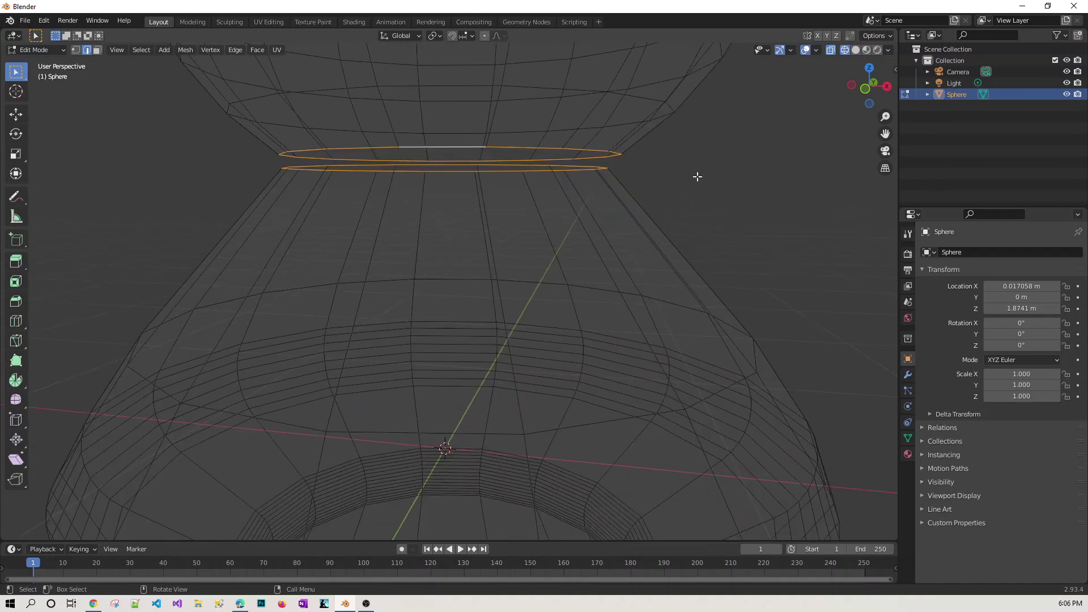
{"action": "middle_click_drag", "start_coordinate": [714, 165], "coordinate": [708, 210]}
{"action": "scroll", "coordinate": [704, 212], "scroll_direction": "up", "scroll_amount": 1}
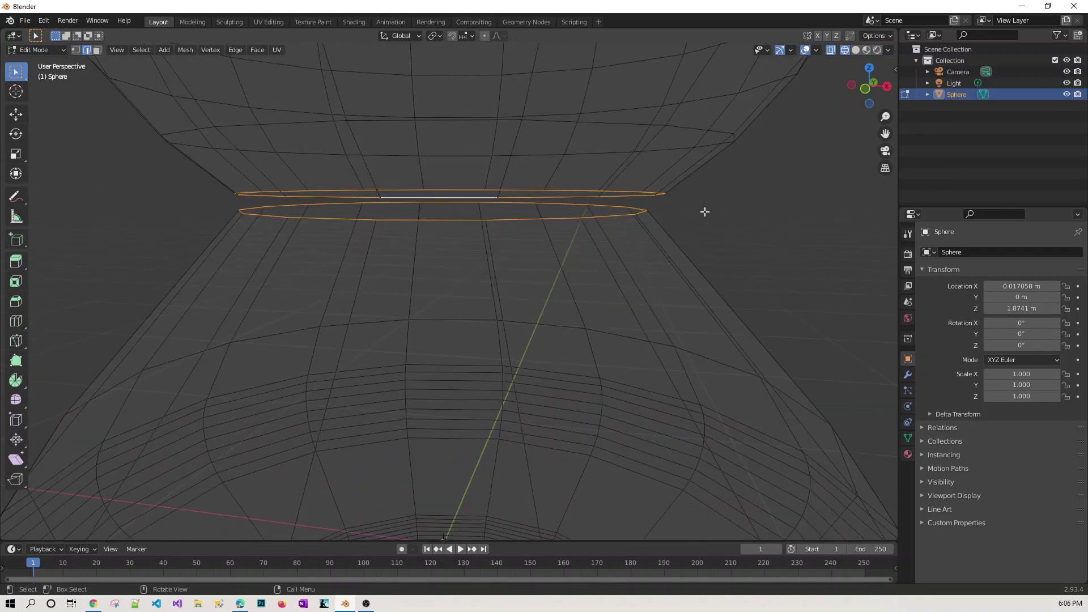
{"action": "scroll", "coordinate": [704, 211], "scroll_direction": "up", "scroll_amount": 1}
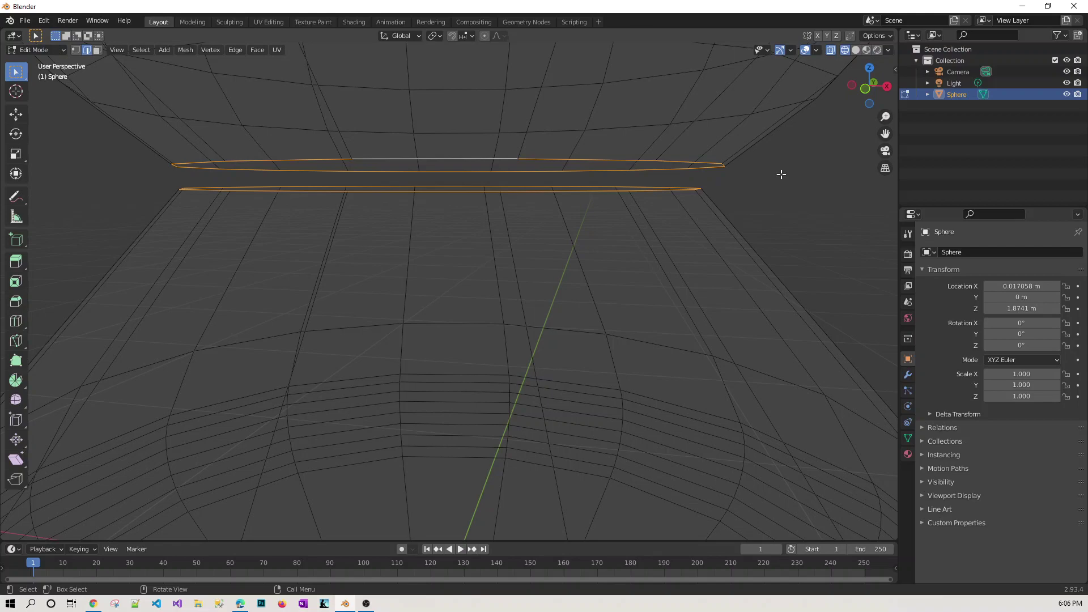
{"action": "mouse_move", "coordinate": [787, 196]}
{"action": "middle_mouse_down"}
{"action": "mouse_move", "coordinate": [787, 212]}
{"action": "mouse_move", "coordinate": [786, 202]}
{"action": "middle_mouse_up"}
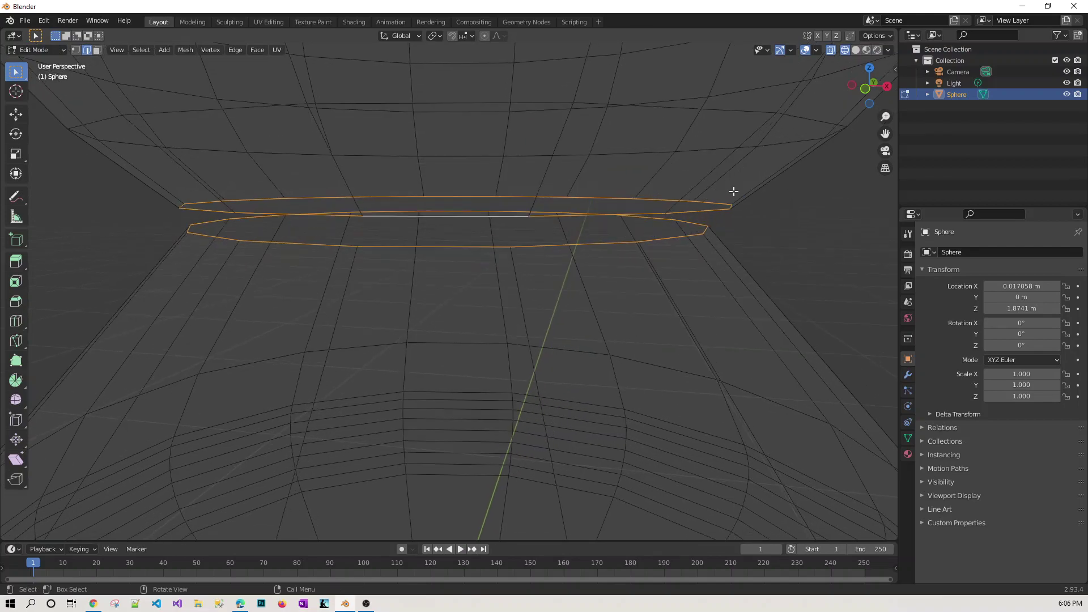
{"action": "left_click", "coordinate": [235, 50]}
{"action": "left_click", "coordinate": [259, 87]}
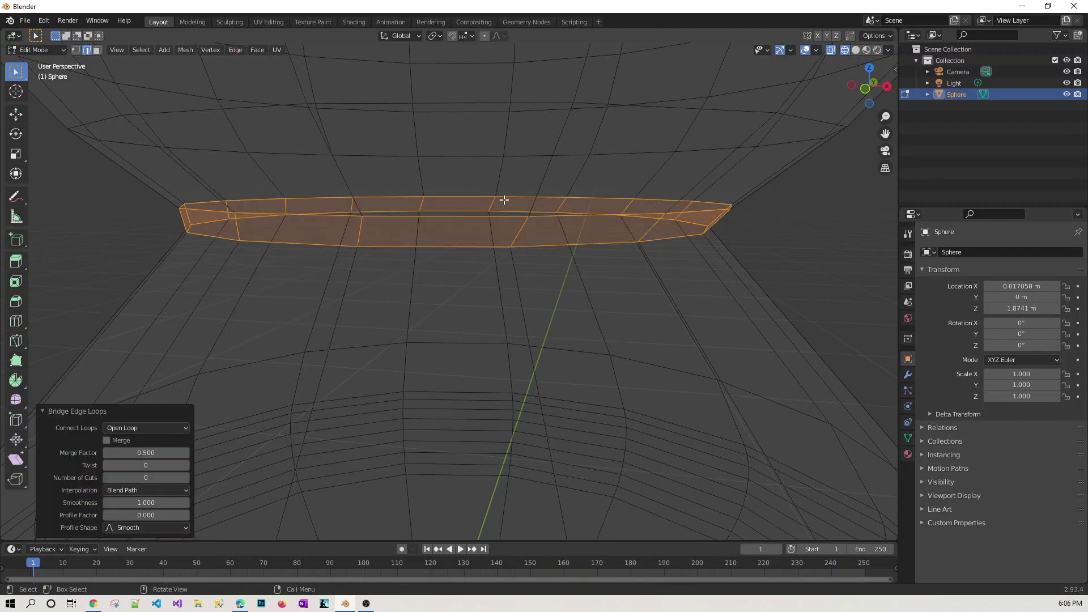
{"action": "left_click", "coordinate": [772, 256]}
{"action": "mouse_move", "coordinate": [788, 257]}
{"action": "middle_mouse_down"}
{"action": "mouse_move", "coordinate": [765, 253]}
{"action": "mouse_move", "coordinate": [786, 254]}
{"action": "middle_mouse_up"}
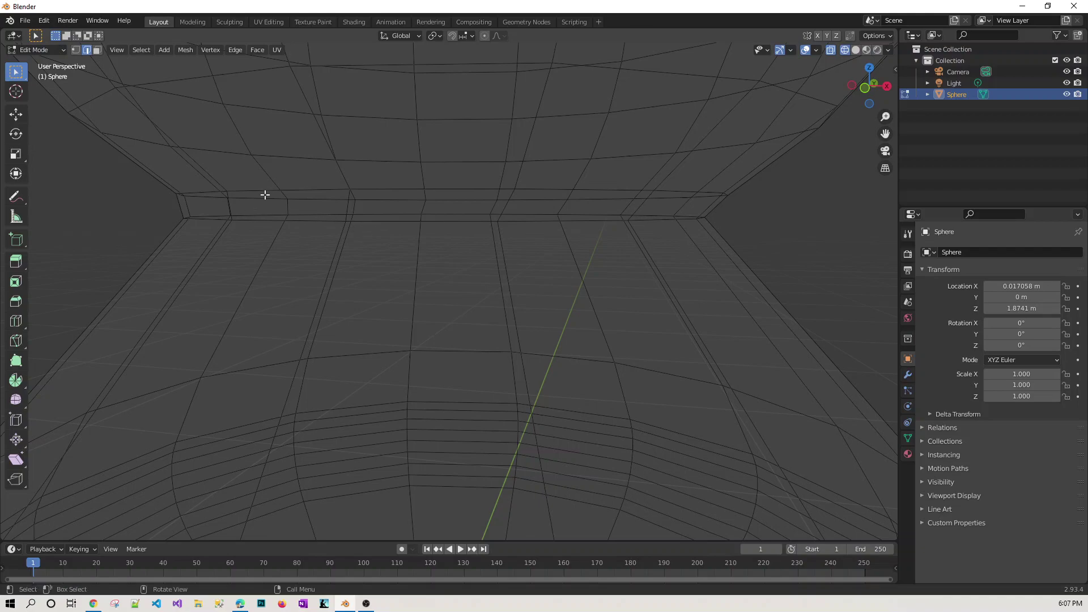
Return to Object Mode with solid viewport shading and view the whole joined figure
{"action": "key", "text": "a"}
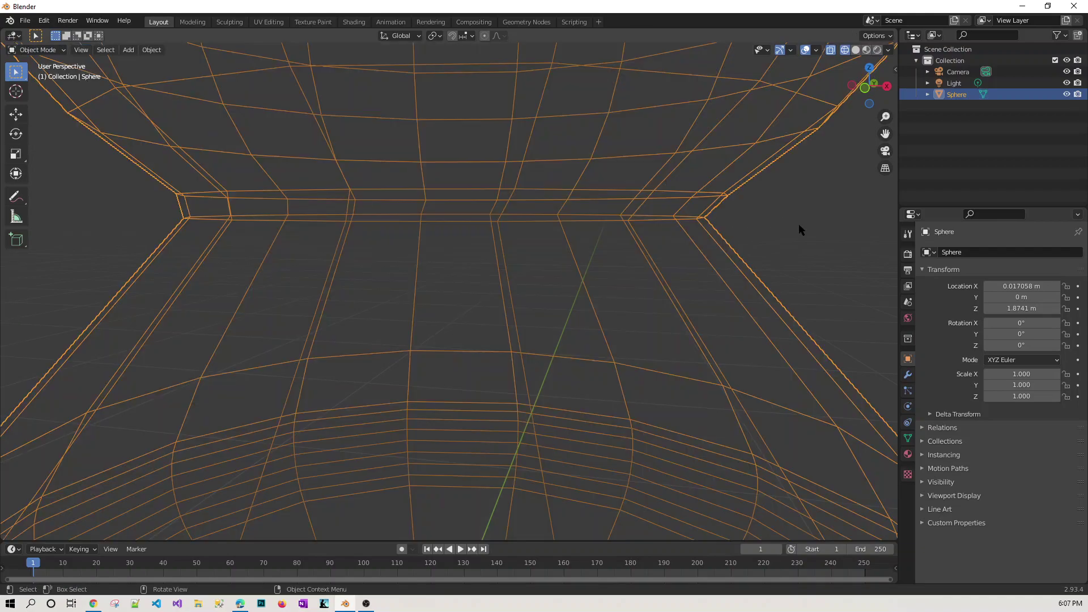
{"action": "left_click", "coordinate": [856, 50]}
{"action": "key", "text": "Tab"}
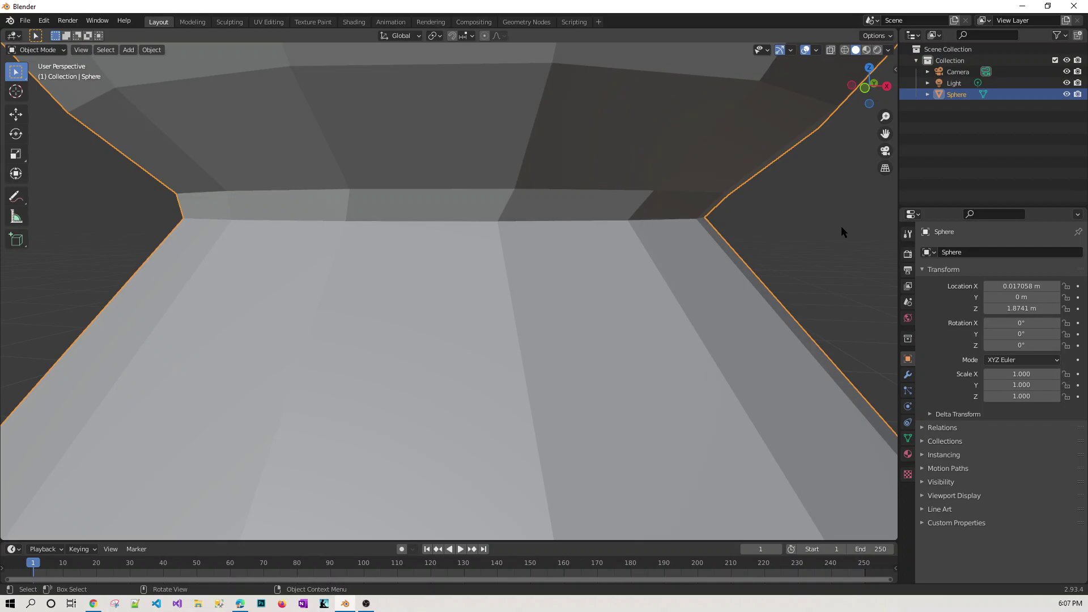
{"action": "scroll", "coordinate": [821, 243], "scroll_direction": "down", "scroll_amount": 12}
{"action": "middle_click_drag", "start_coordinate": [743, 272], "coordinate": [461, 240]}
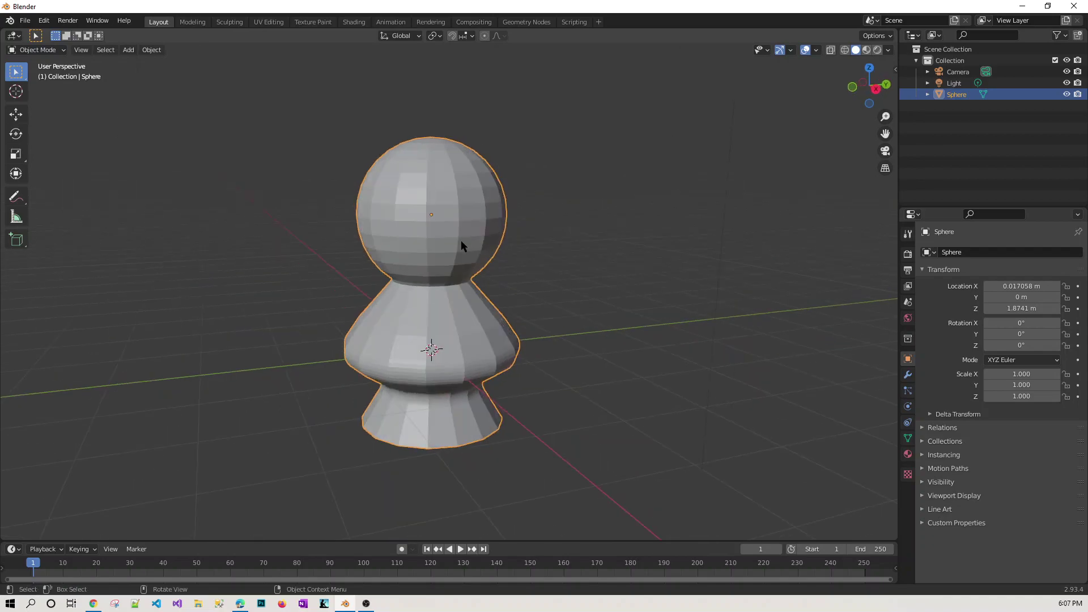
Apply smooth shading to the joined figure
{"action": "right_click", "coordinate": [461, 242]}
{"action": "left_click", "coordinate": [460, 243]}
{"action": "middle_click_drag", "start_coordinate": [668, 296], "coordinate": [627, 293]}
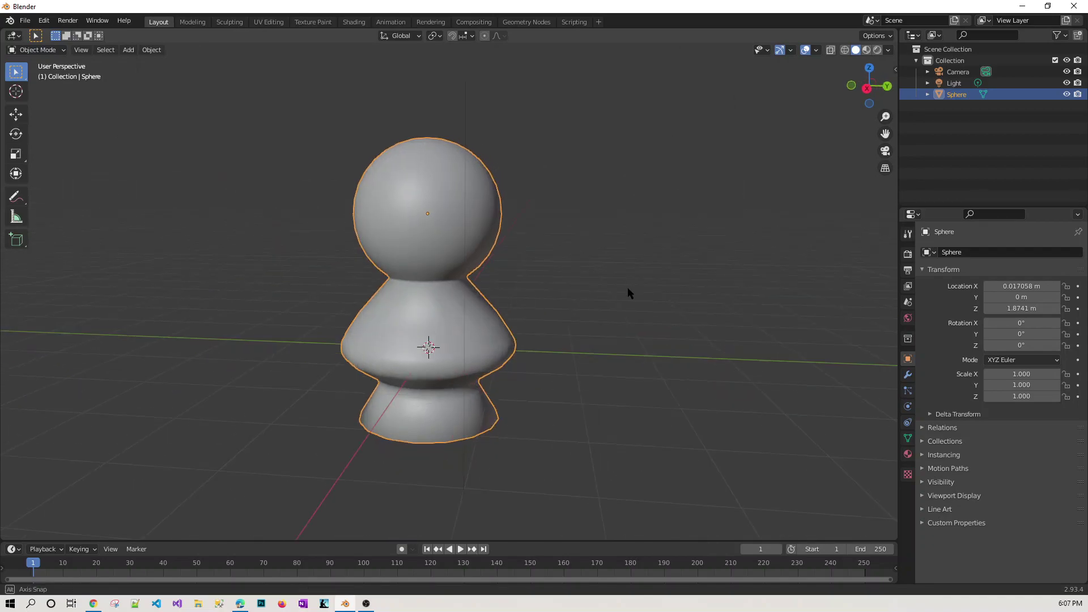
Add a Subdivision Surface modifier to the joined figure
{"action": "left_click", "coordinate": [908, 374]}
{"action": "left_click", "coordinate": [1039, 252]}
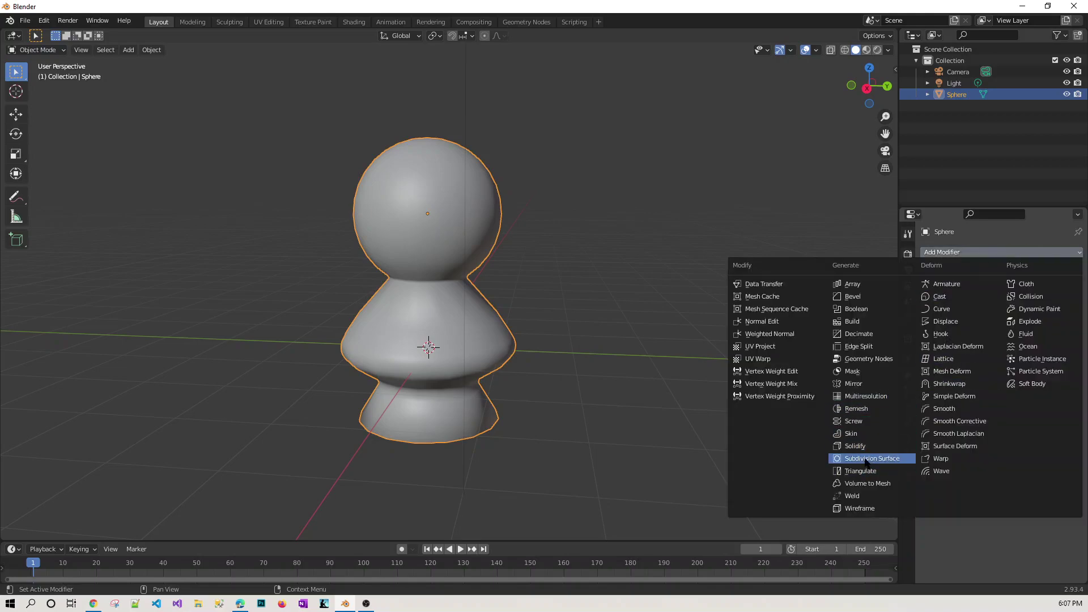
{"action": "key", "text": "Return"}
{"action": "middle_click_drag", "start_coordinate": [604, 300], "coordinate": [518, 275]}
In Edit Mode, turn on the Subdivision modifier's On Cage display so the edit cage follows the smoothed surface
{"action": "key", "text": "Tab"}
{"action": "middle_click_drag", "start_coordinate": [600, 359], "coordinate": [606, 346]}
{"action": "scroll", "coordinate": [572, 334], "scroll_direction": "up", "scroll_amount": 5}
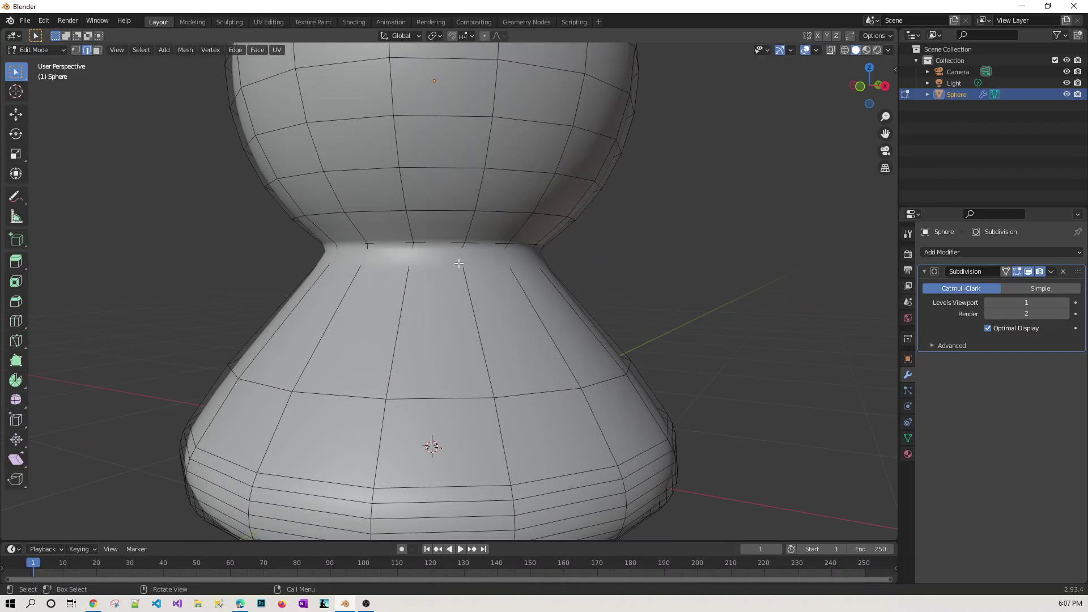
{"action": "middle_click_drag", "start_coordinate": [675, 277], "coordinate": [651, 236]}
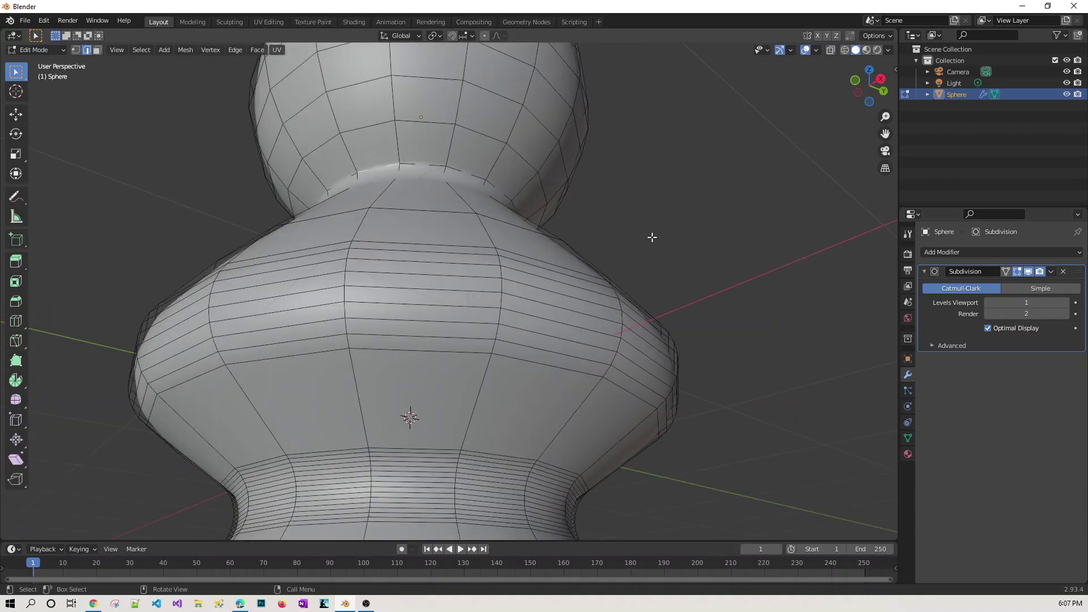
{"action": "scroll", "coordinate": [640, 250], "scroll_direction": "down", "scroll_amount": 2}
{"action": "middle_click_drag", "start_coordinate": [699, 291], "coordinate": [666, 309]}
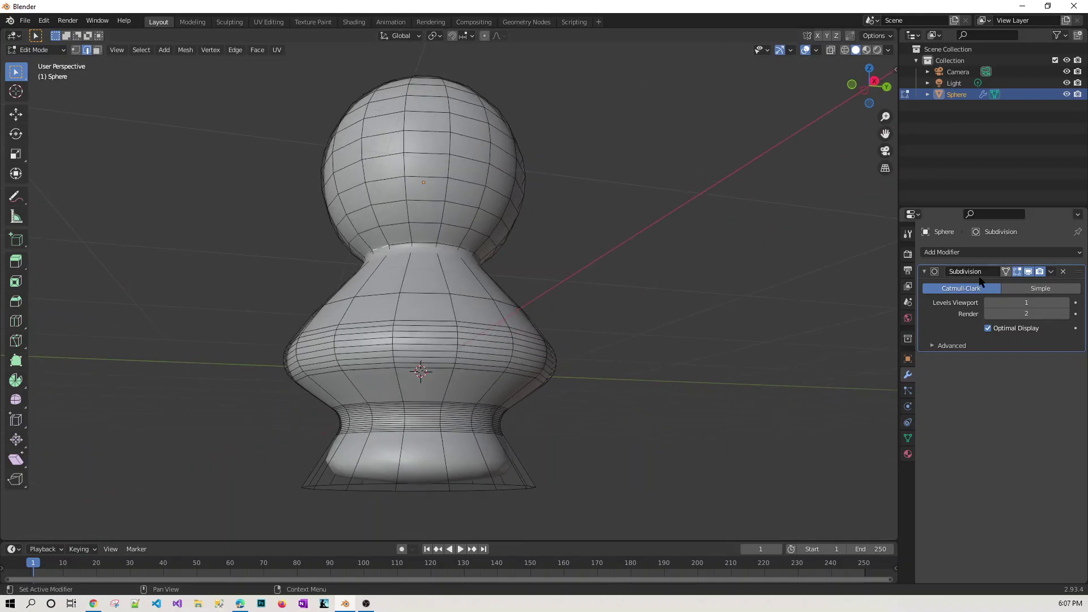
{"action": "left_click", "coordinate": [1006, 271]}
{"action": "middle_click_drag", "start_coordinate": [620, 401], "coordinate": [589, 332]}
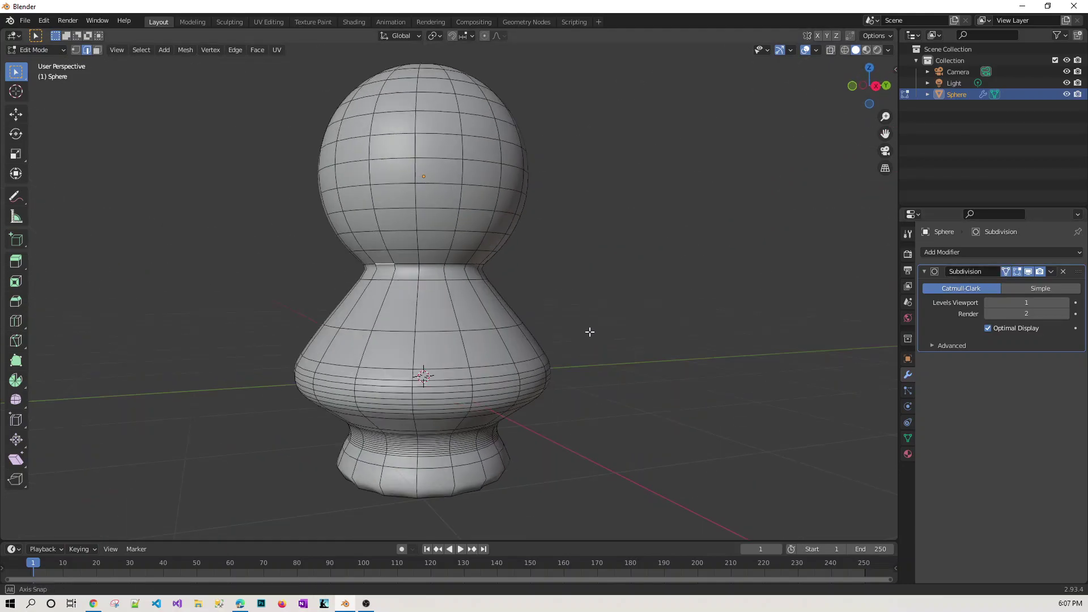
Widen the edge loop just below the neck into shoulders by scaling it about 1.393 and again about 1.175, and deselect it
{"action": "left_click", "coordinate": [432, 280], "text": "alt"}
{"action": "key", "text": "s"}
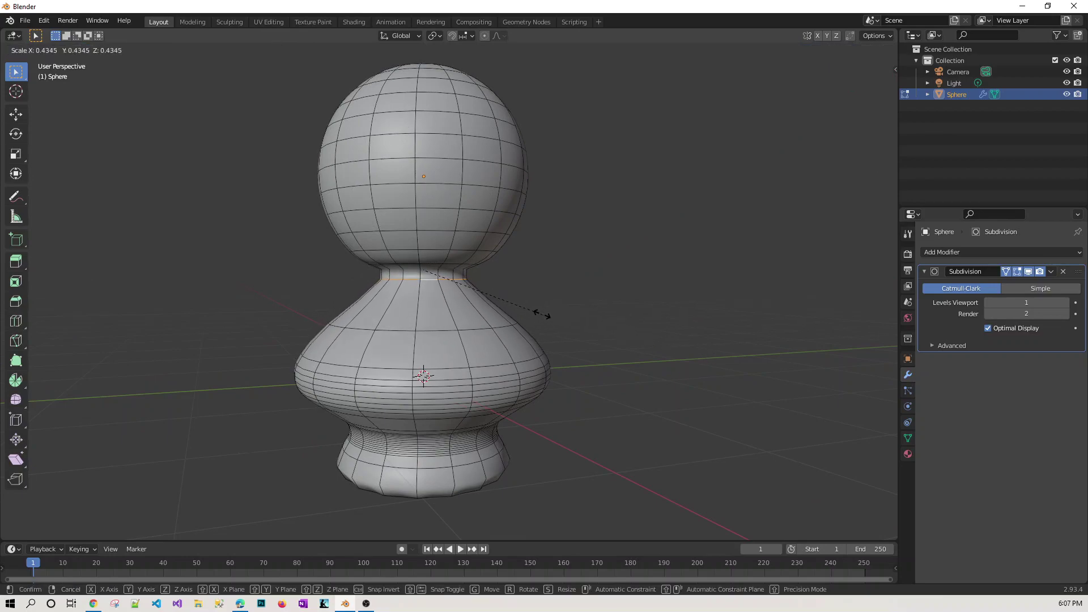
{"action": "left_click", "coordinate": [821, 343]}
{"action": "key", "text": "s"}
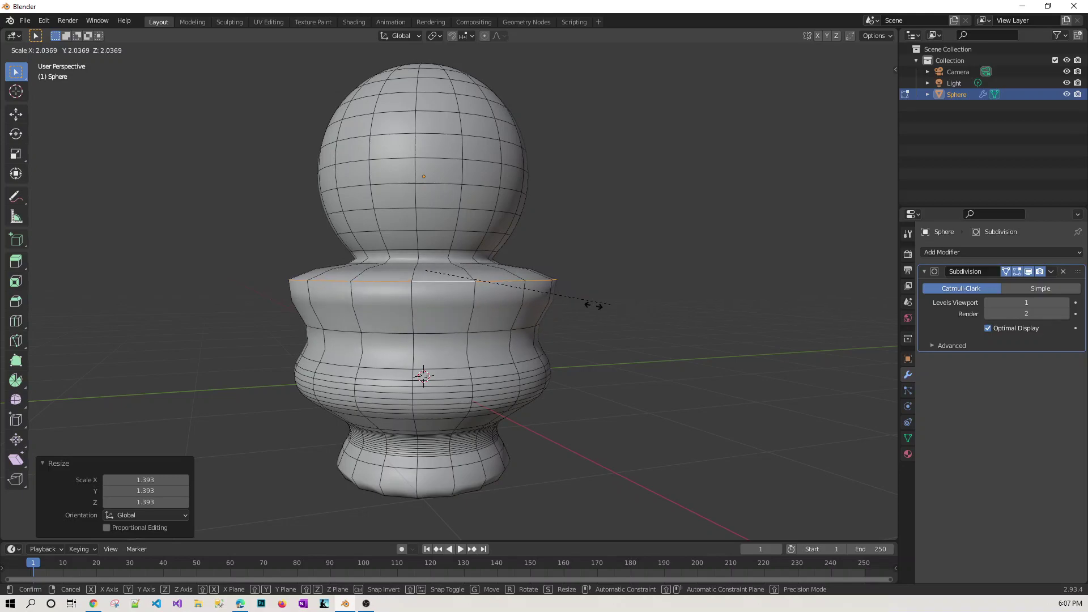
{"action": "left_click", "coordinate": [558, 292]}
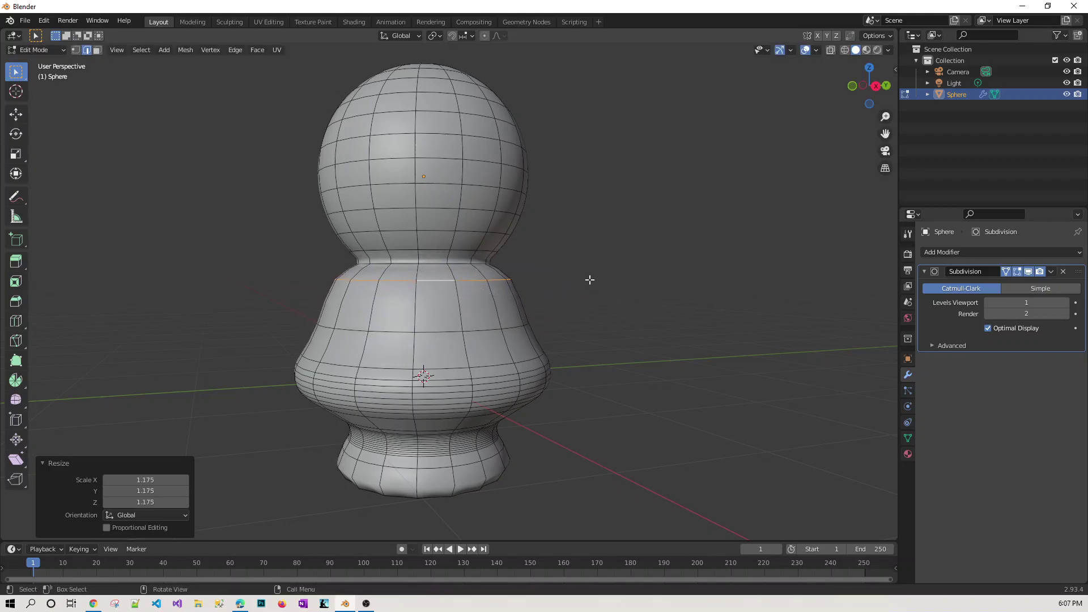
{"action": "left_click", "coordinate": [590, 280]}
{"action": "mouse_move", "coordinate": [648, 249]}
{"action": "middle_mouse_down"}
{"action": "mouse_move", "coordinate": [641, 318]}
{"action": "mouse_move", "coordinate": [649, 237]}
{"action": "middle_mouse_up"}
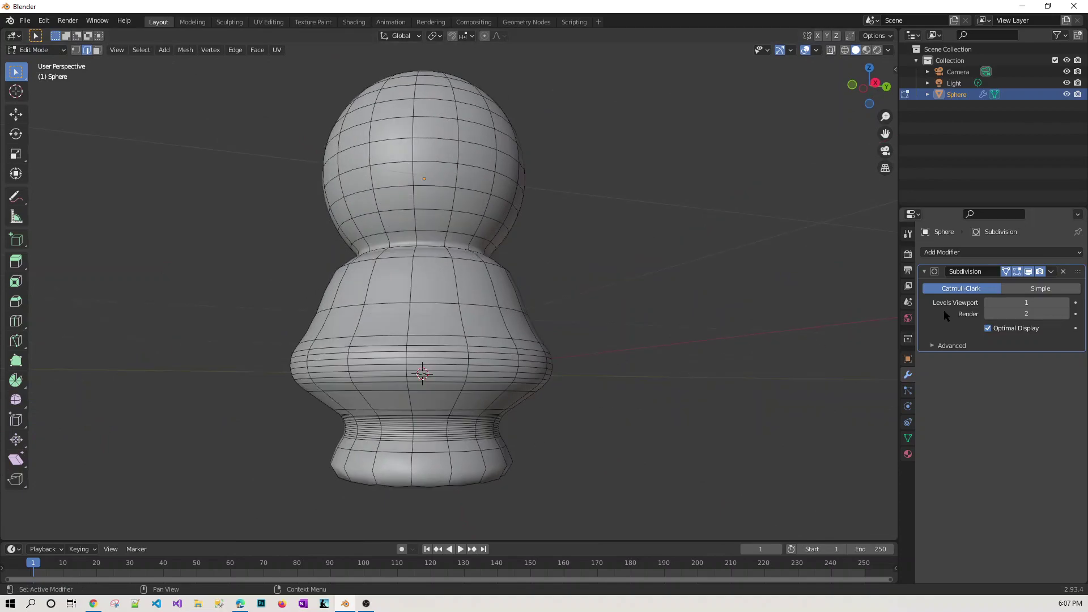
Set the Subdivision modifier's viewport levels to 4 and render levels to 5
{"action": "middle_click_drag", "start_coordinate": [640, 406], "coordinate": [627, 357]}
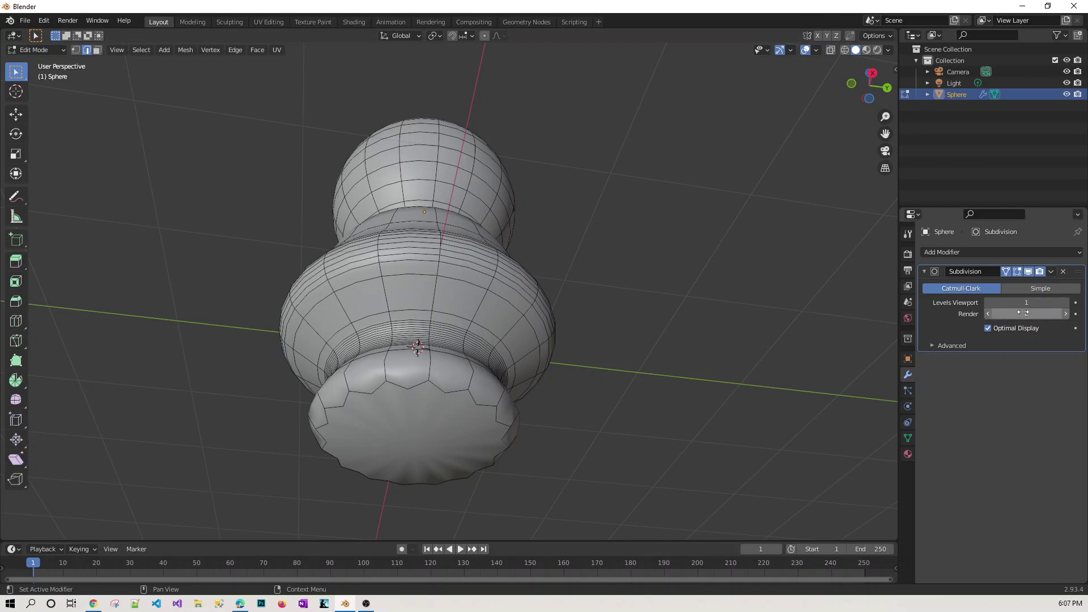
{"action": "left_click", "coordinate": [1065, 303]}
{"action": "left_click", "coordinate": [1065, 303]}
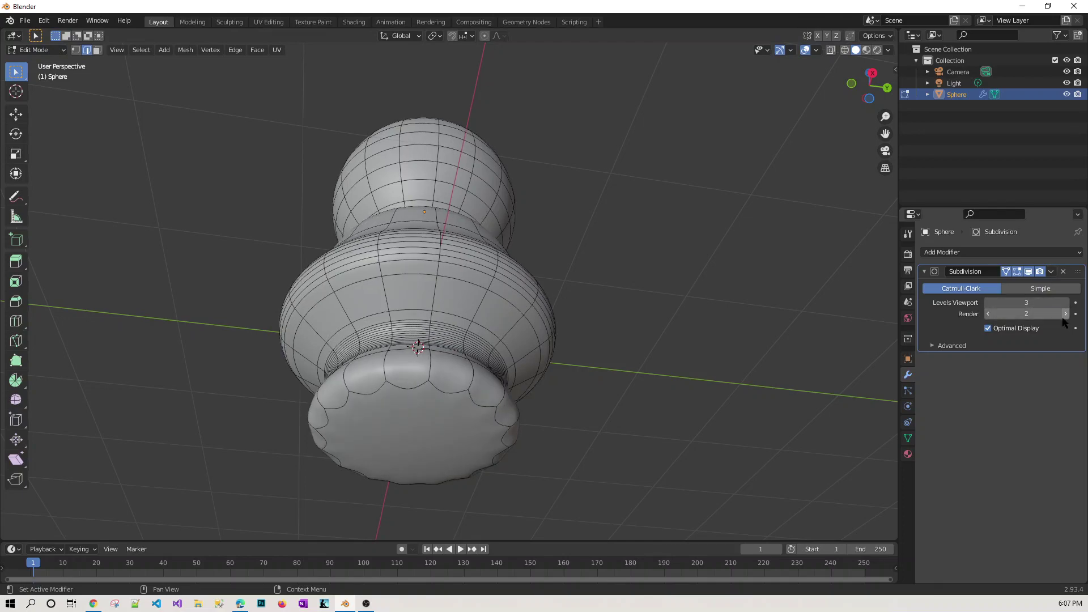
{"action": "left_click", "coordinate": [1065, 303]}
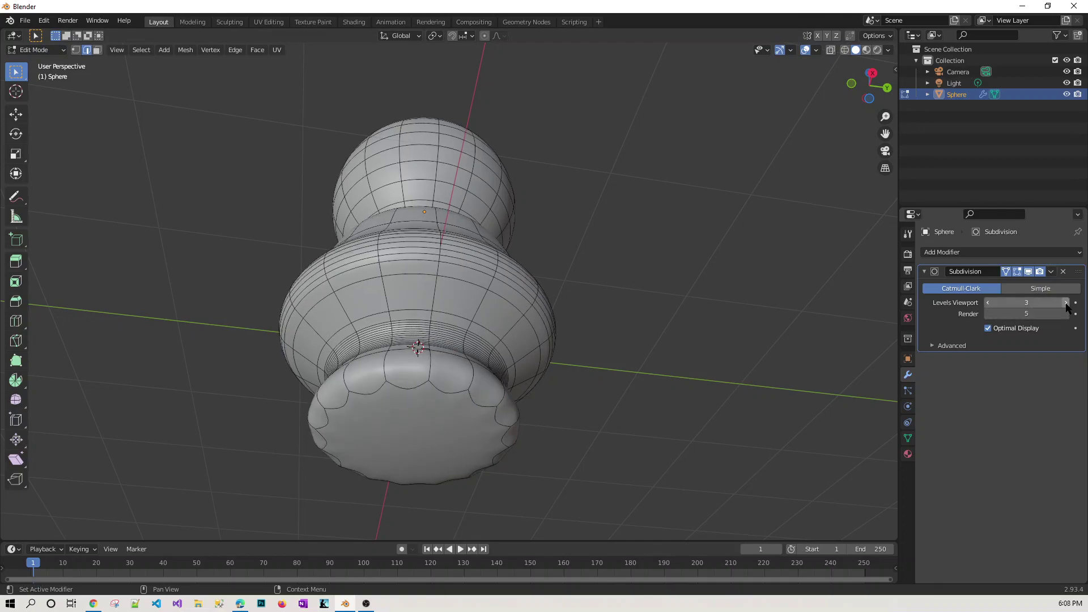
{"action": "left_click", "coordinate": [1053, 313]}
{"action": "type", "text": "5"}
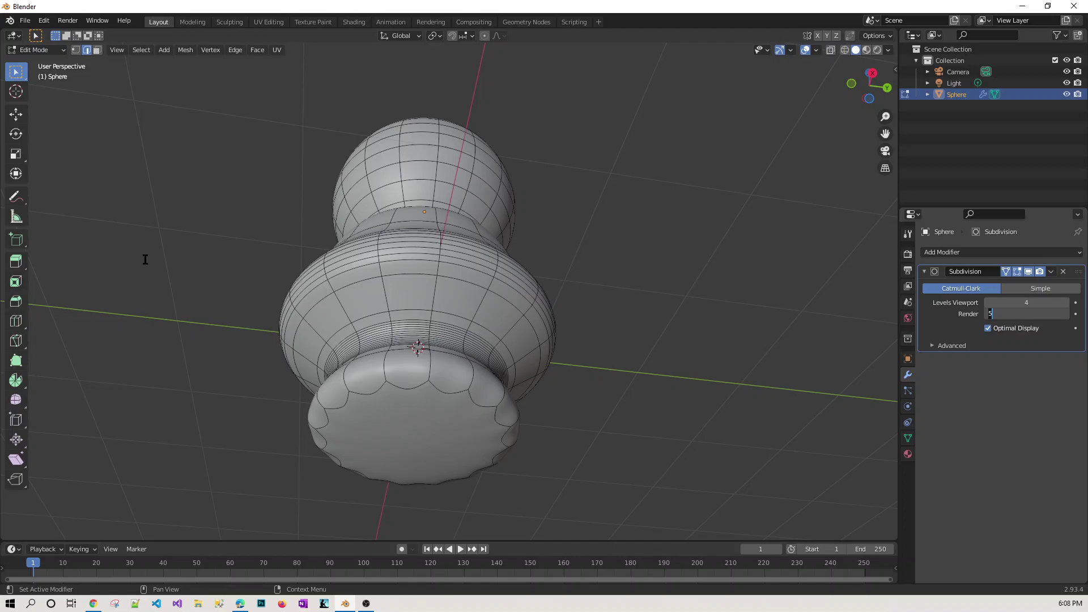
{"action": "middle_click_drag", "start_coordinate": [657, 340], "coordinate": [619, 376]}
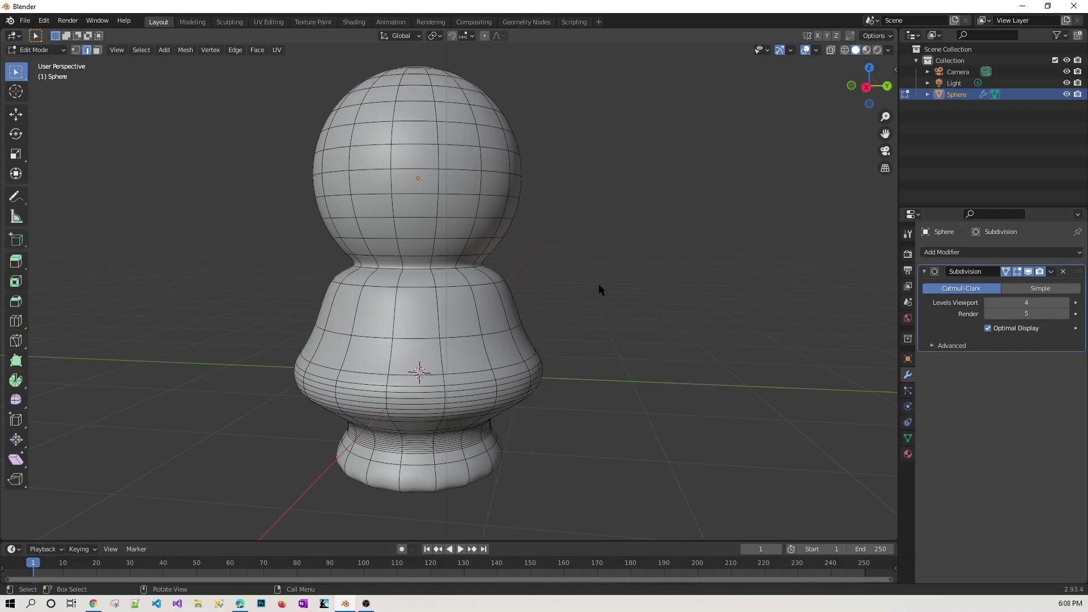
Return to Object Mode and create a new material for the figure
{"action": "key", "text": "Tab"}
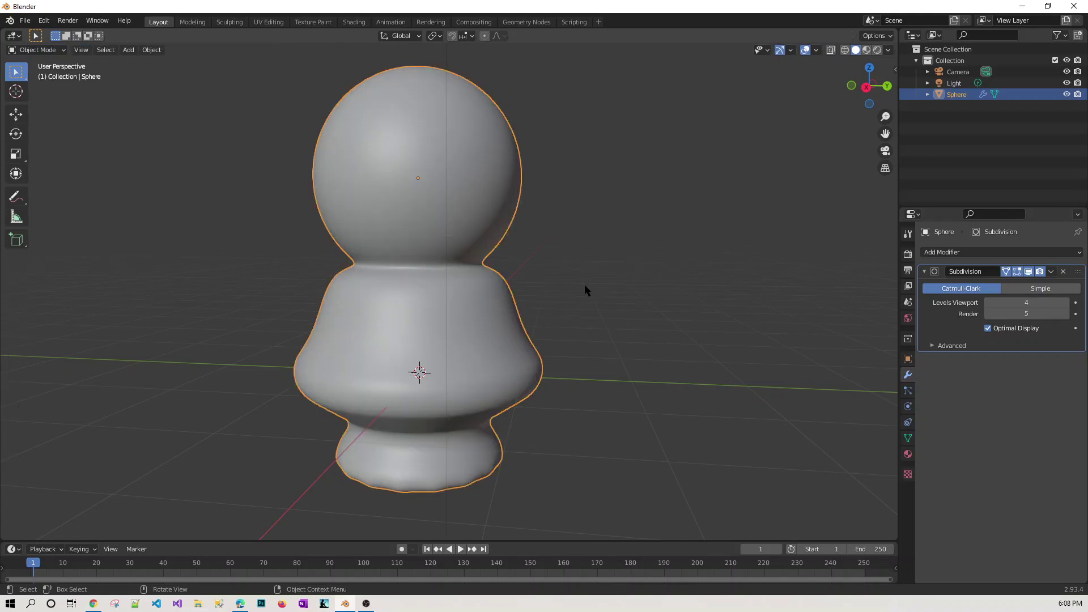
{"action": "left_click", "coordinate": [907, 454]}
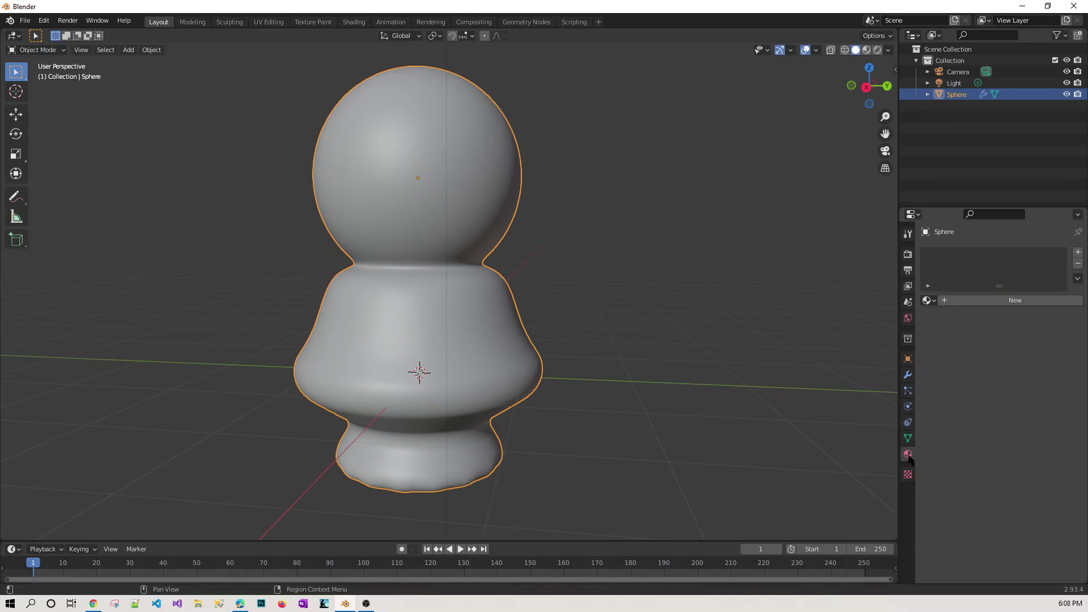
{"action": "left_click", "coordinate": [991, 300]}
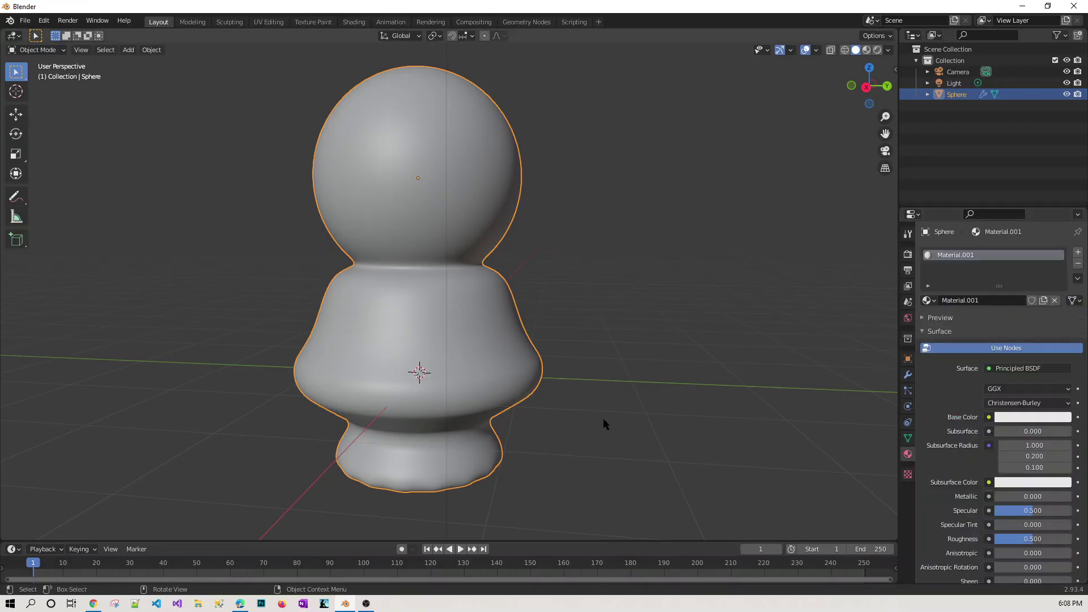
Set the material's base color to deep red (H 0.999, S 0.973, V 0.288) and its roughness to 0.120
{"action": "left_click", "coordinate": [1025, 420]}
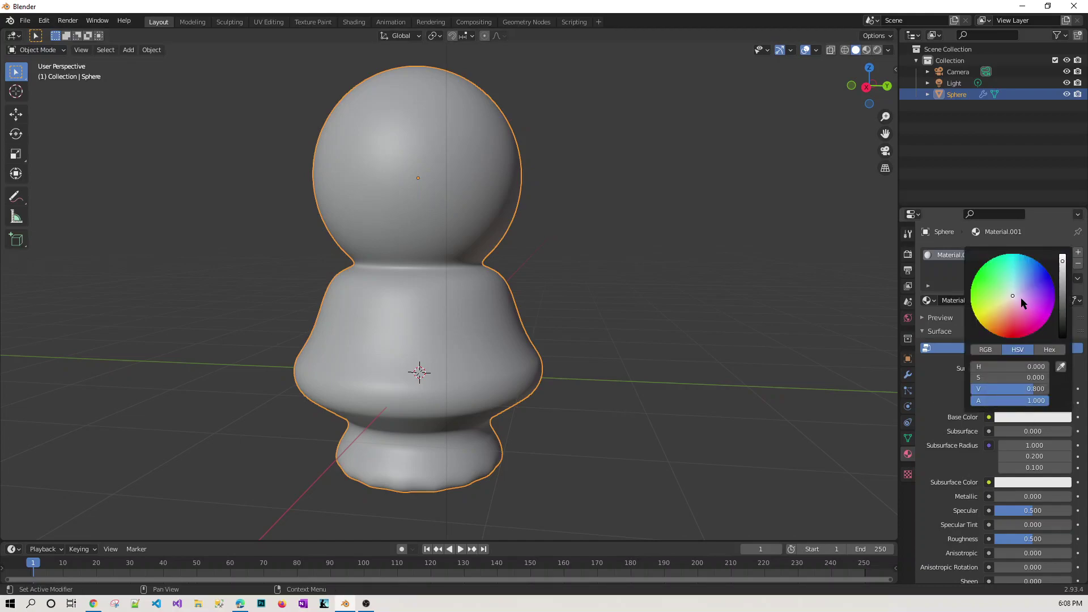
{"action": "left_click_drag", "start_coordinate": [1021, 298], "coordinate": [1017, 331]}
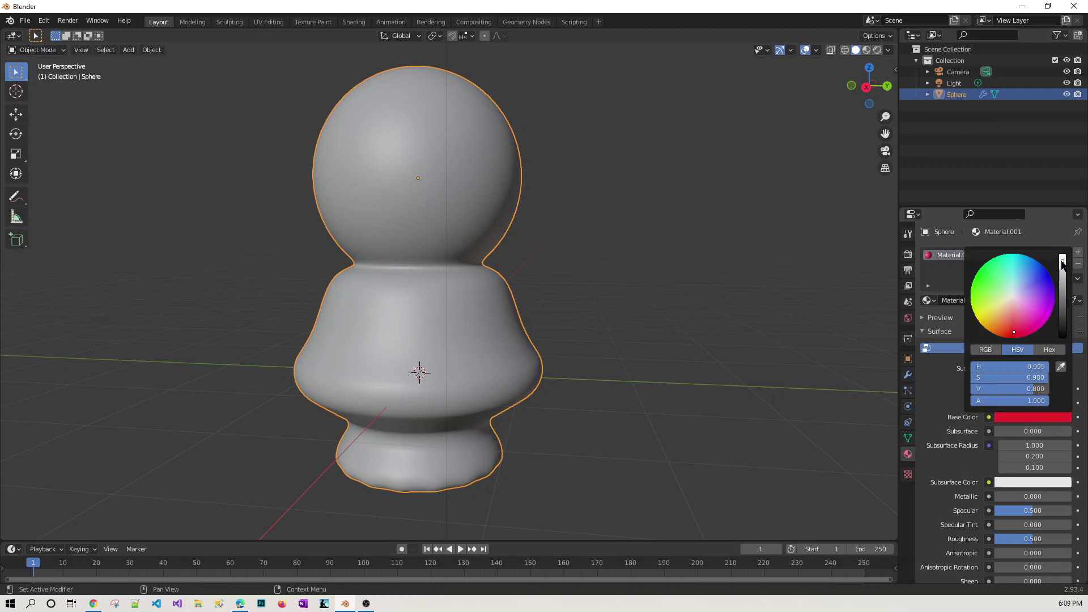
{"action": "left_click_drag", "start_coordinate": [1062, 260], "coordinate": [1062, 285]}
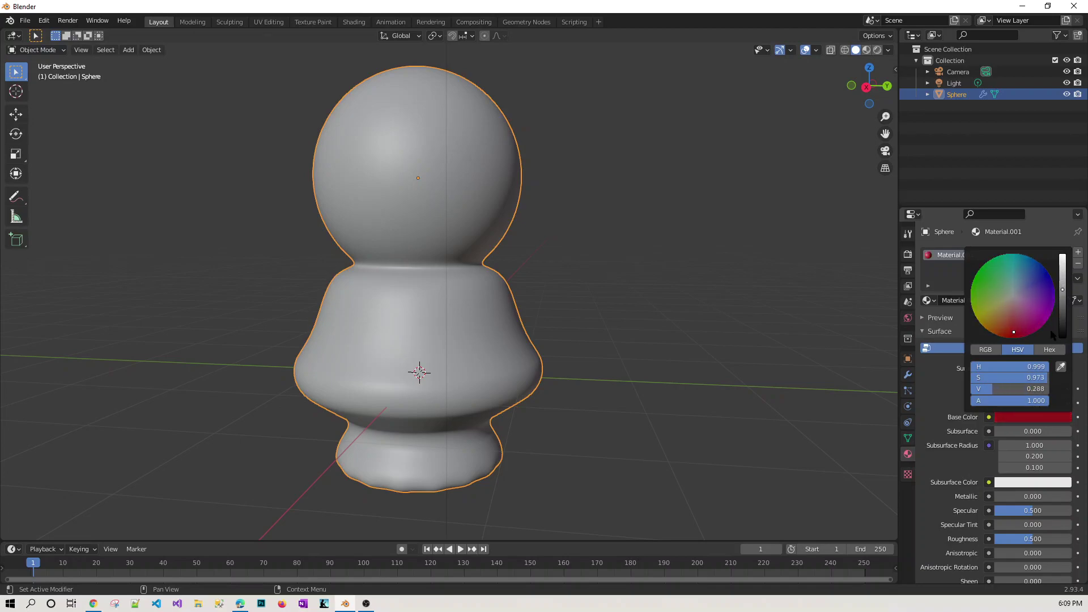
{"action": "left_click_drag", "start_coordinate": [1046, 539], "coordinate": [1013, 539]}
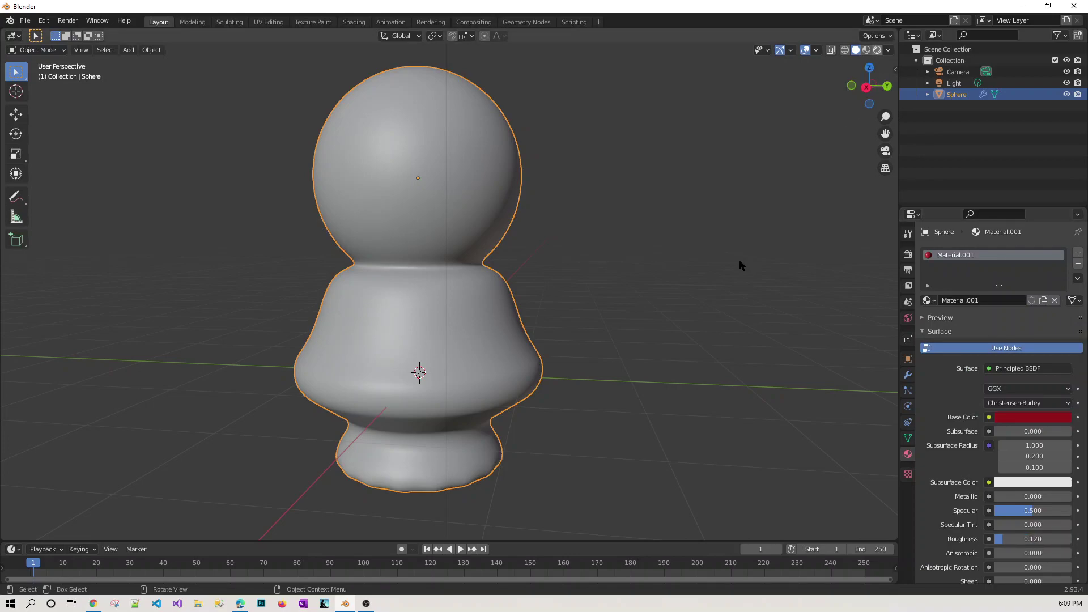
Switch the viewport to Rendered shading and view the figure through the camera
{"action": "key", "text": "z"}
{"action": "key", "text": "6"}
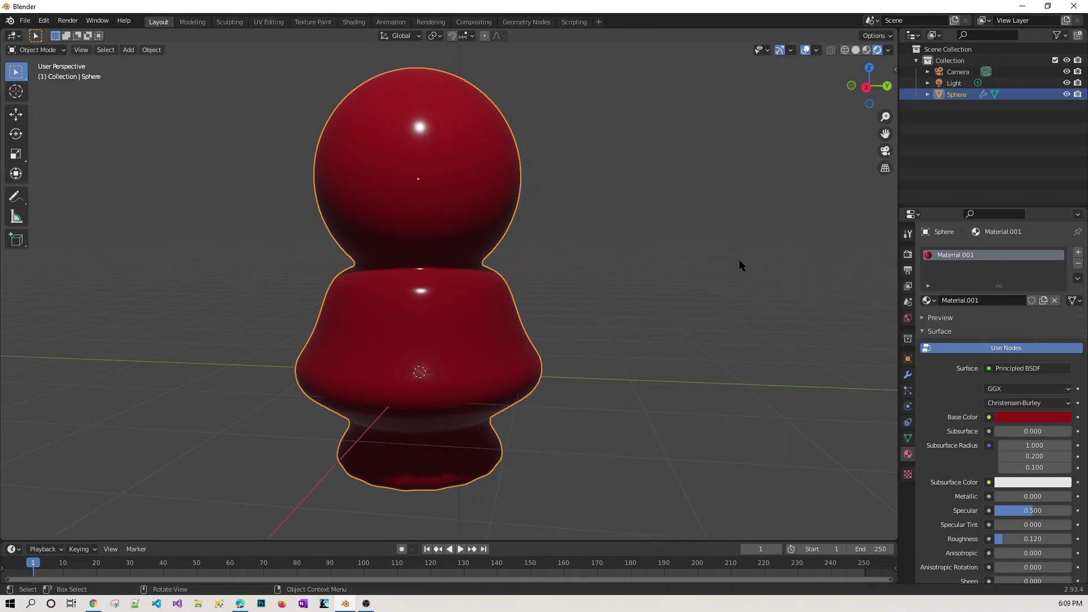
{"action": "key", "text": "KP_0"}
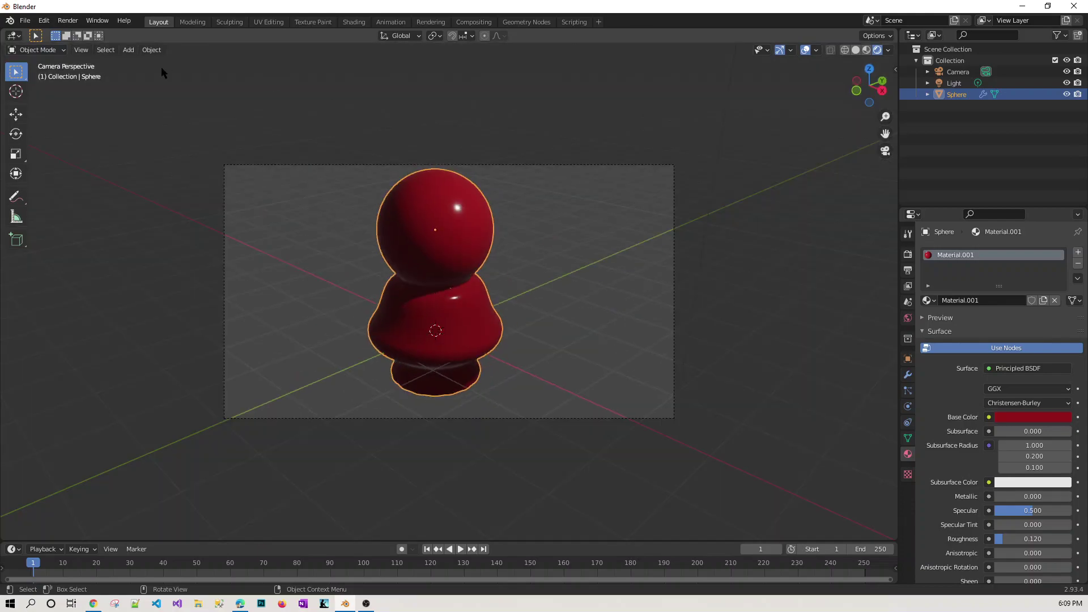
Render a still image from the camera, examine the whole figure in the render result, and close the render window
{"action": "left_click", "coordinate": [68, 21]}
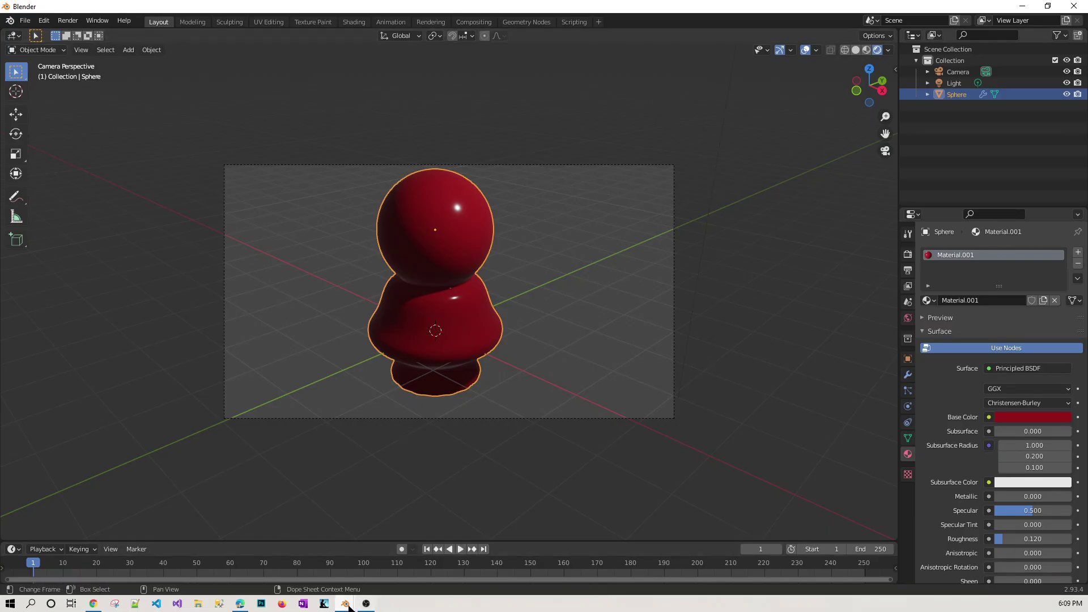
{"action": "mouse_move", "coordinate": [349, 605]}
{"action": "left_click", "coordinate": [382, 573]}
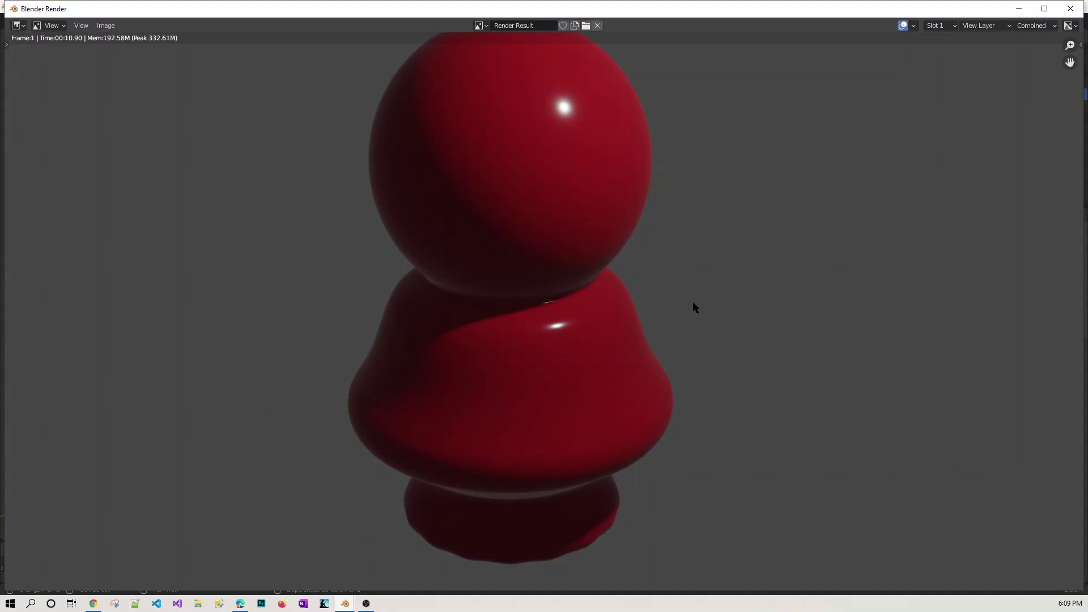
{"action": "scroll", "coordinate": [693, 307], "scroll_direction": "down", "scroll_amount": 2}
{"action": "middle_click_drag", "start_coordinate": [663, 316], "coordinate": [719, 309]}
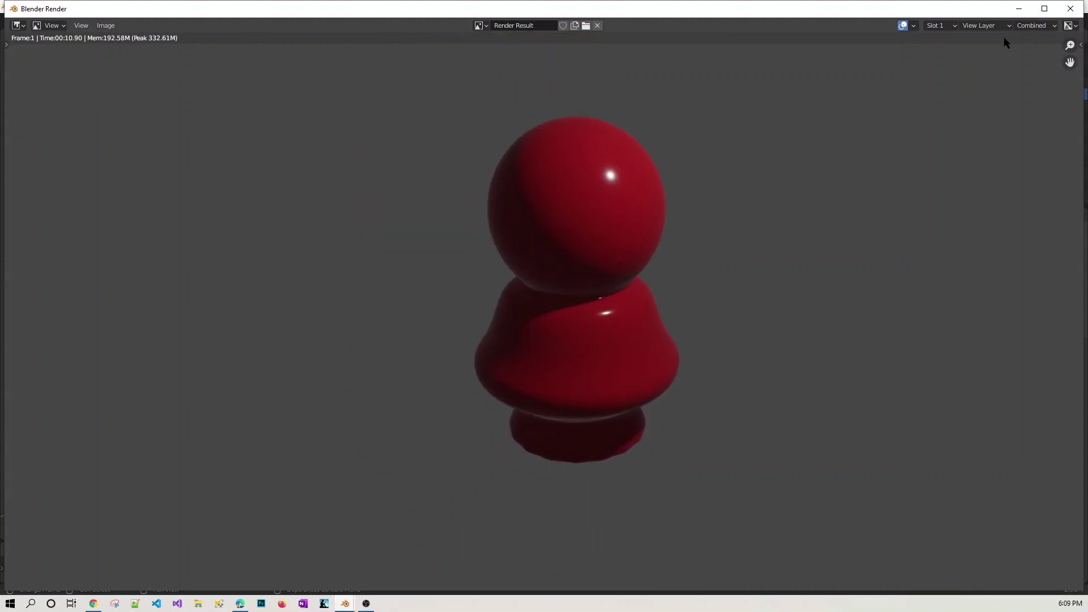
{"action": "left_click", "coordinate": [1070, 10]}
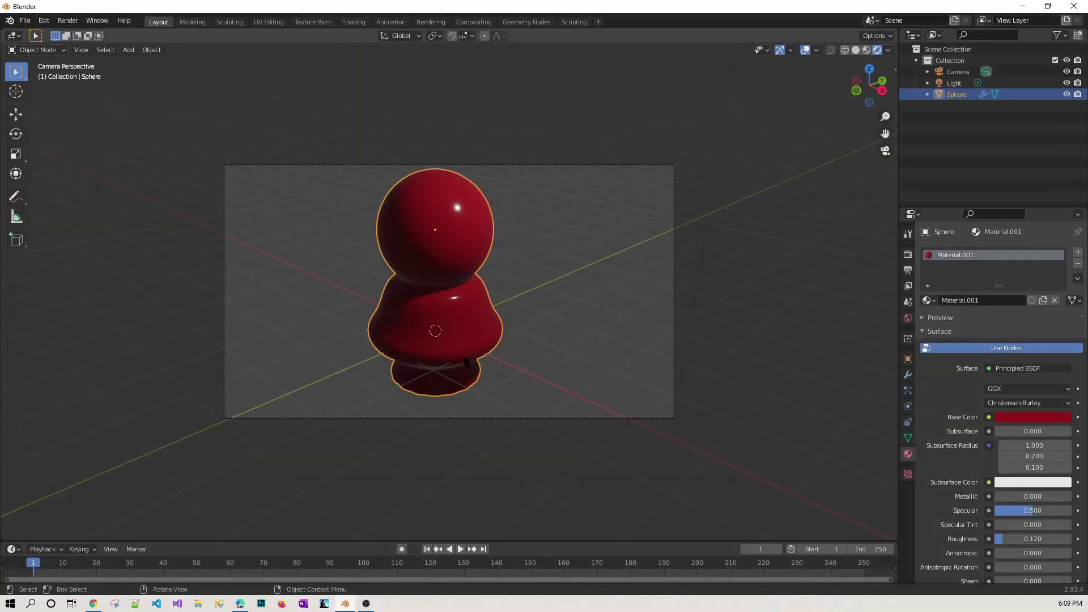
Deselect the figure, leave the camera view, and examine its shape and glossy material from several sides
{"action": "left_click", "coordinate": [733, 328]}
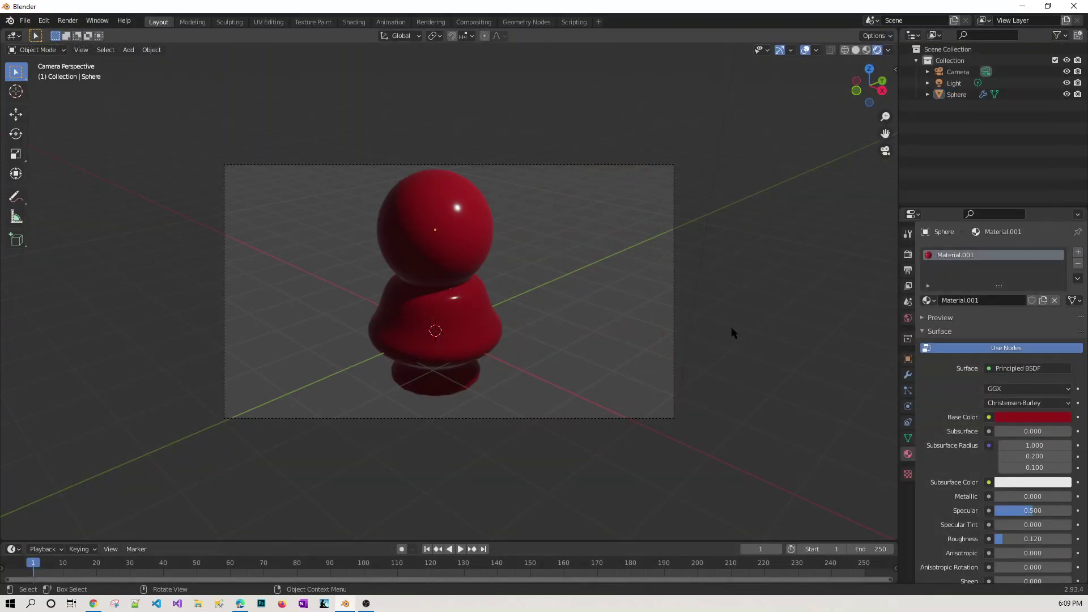
{"action": "key", "text": "KP_0"}
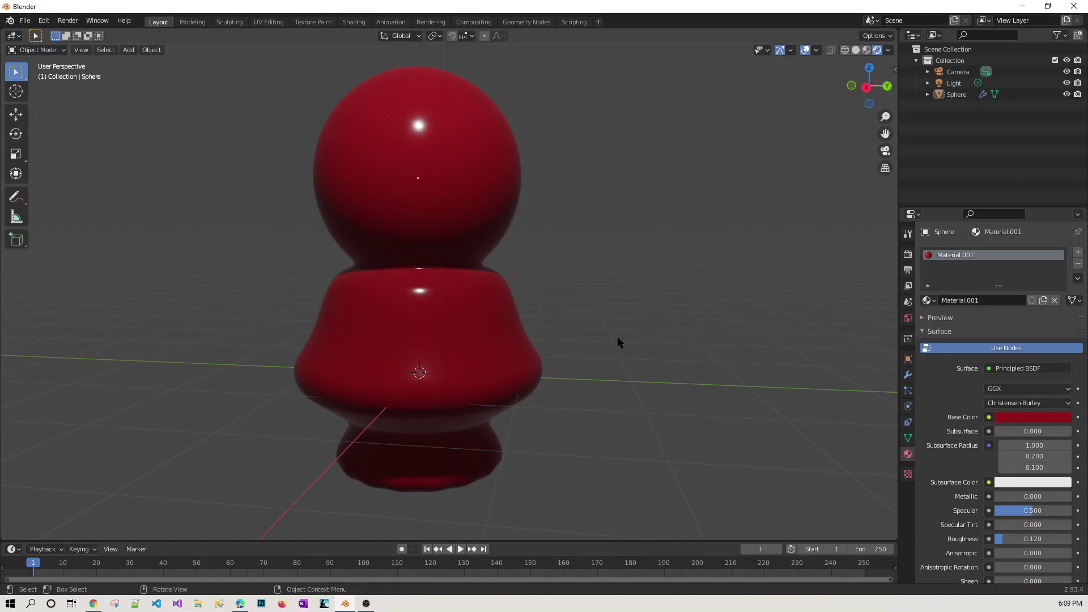
{"action": "middle_click_drag", "start_coordinate": [562, 297], "coordinate": [426, 238]}
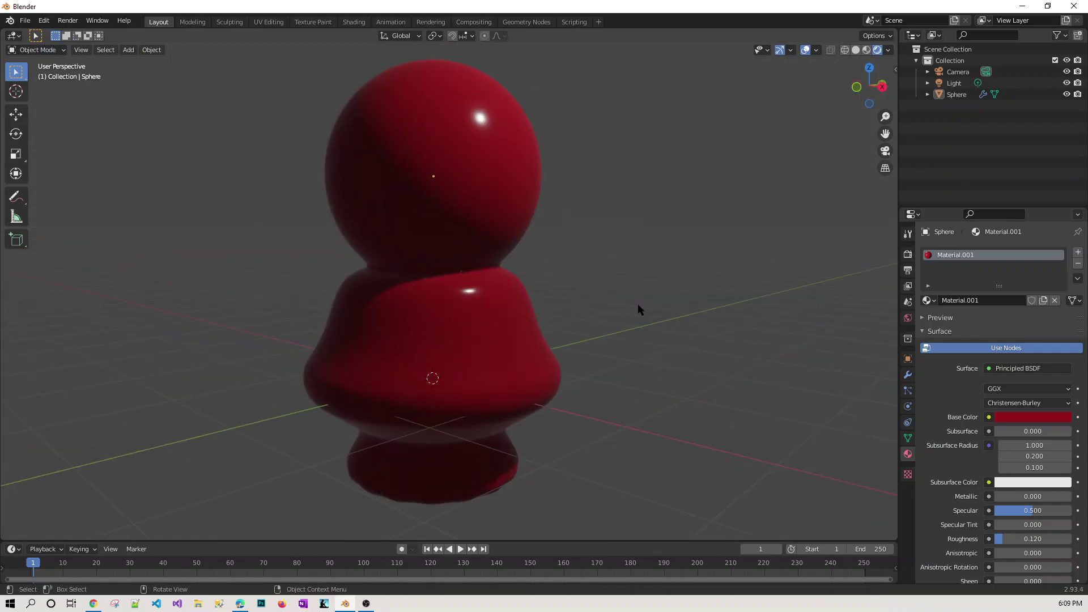
{"action": "middle_click_drag", "start_coordinate": [638, 305], "coordinate": [612, 306]}
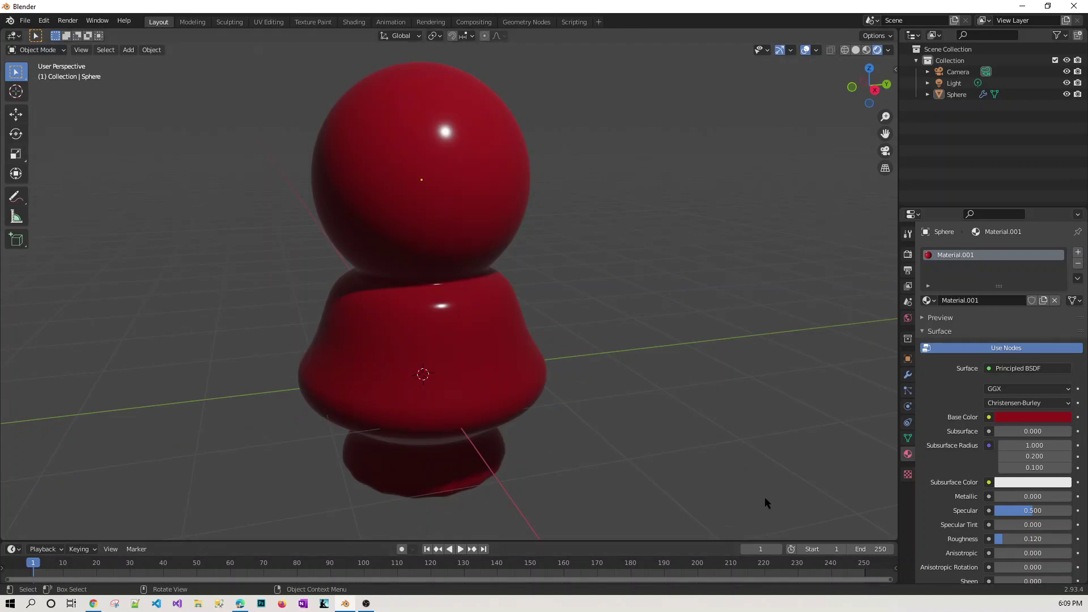
{"action": "middle_click_drag", "start_coordinate": [567, 429], "coordinate": [659, 422]}
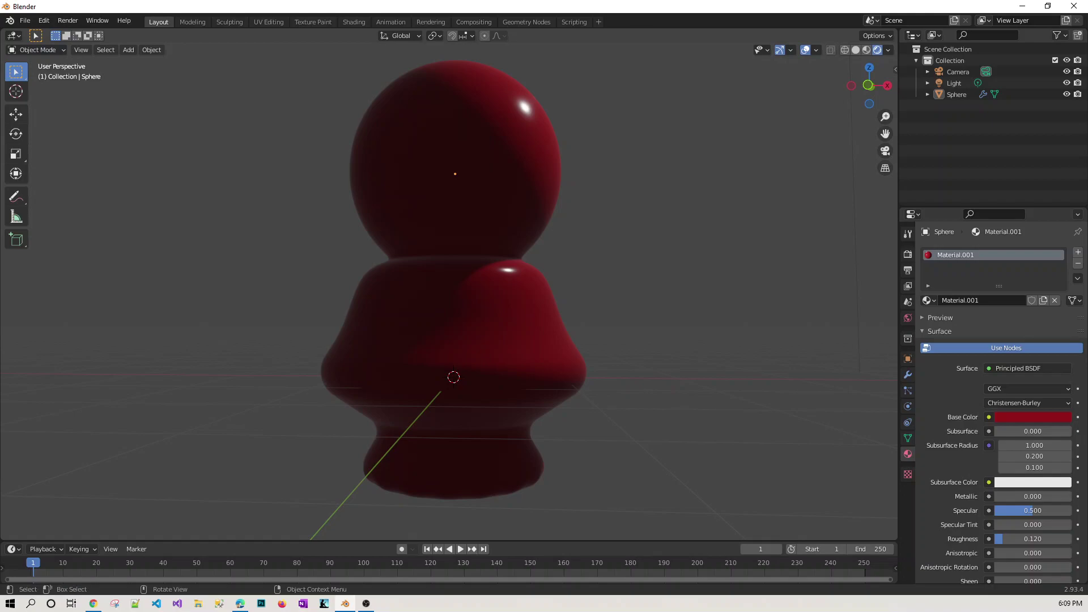